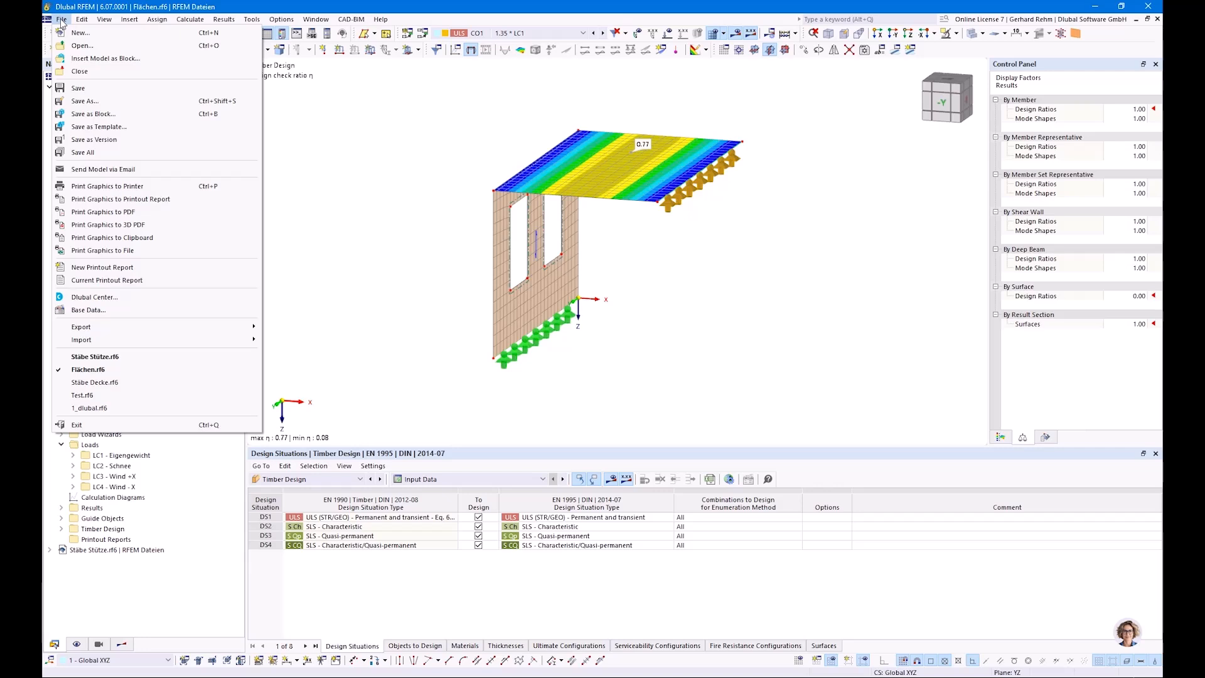
Switch to the Stäbe Decke.rf6 model.
left_click(108, 382)
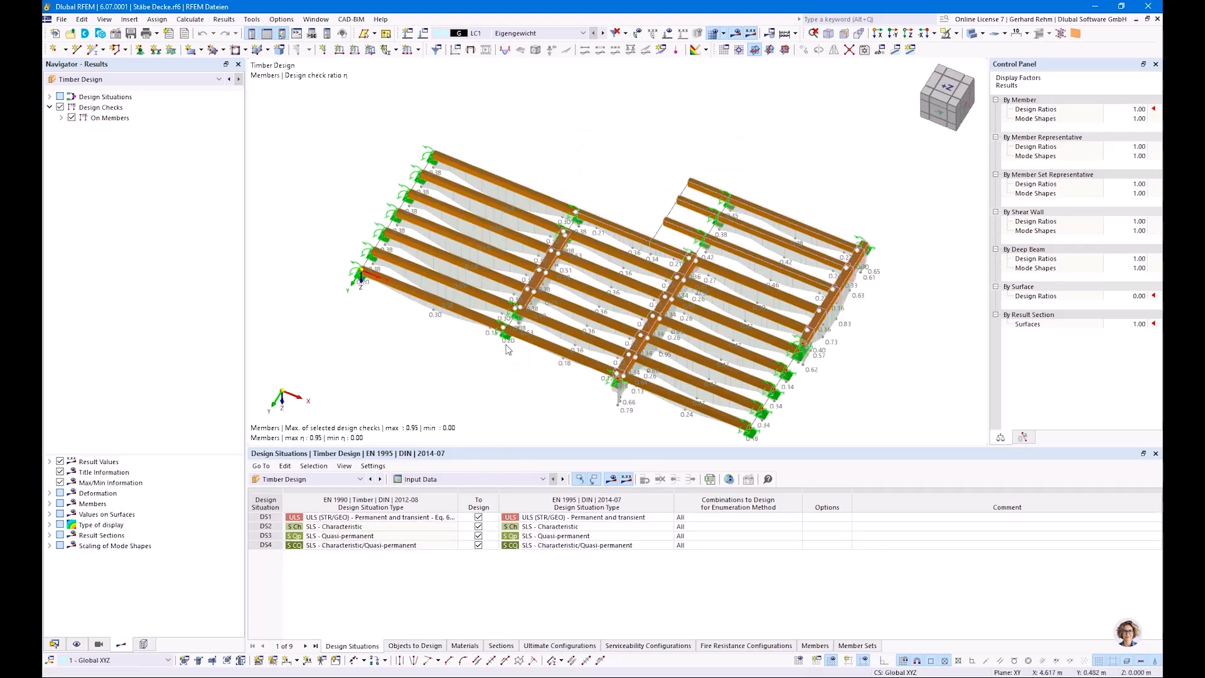
middle_click_drag(411, 334, 388, 348, "ctrl")
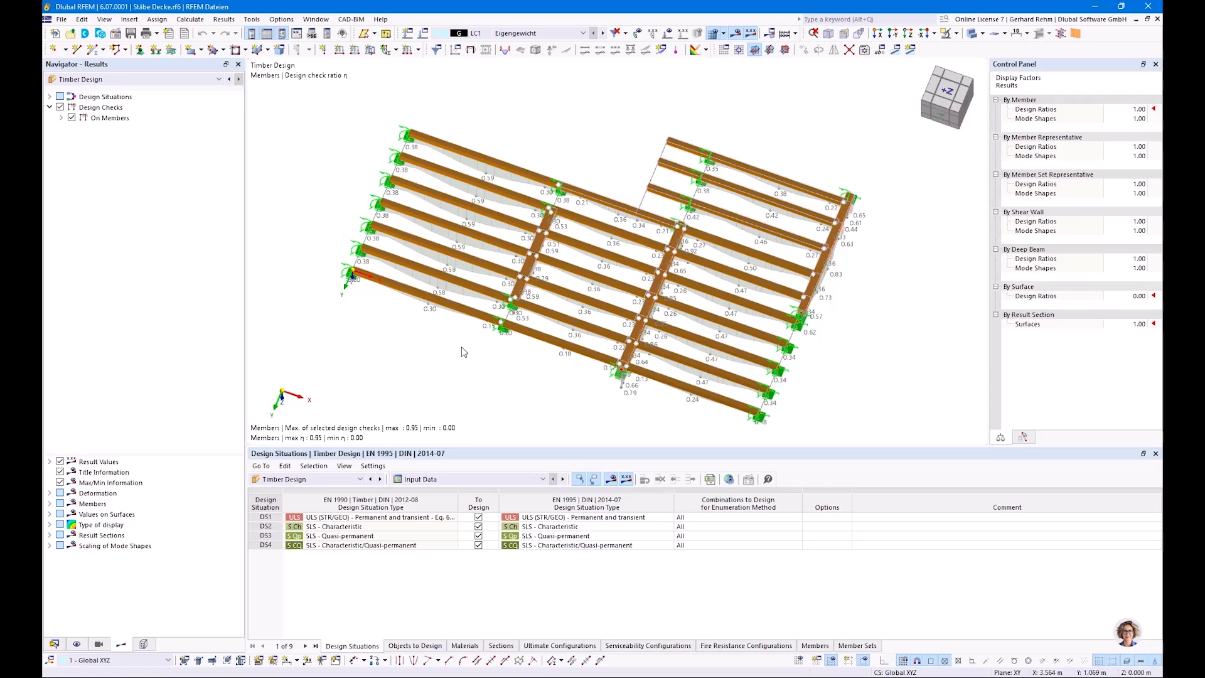
Create a new design situation of type ULS (STR/GEO) - Accidental - Fire - psi-2,1 for the ceiling beam model.
left_click(55, 644)
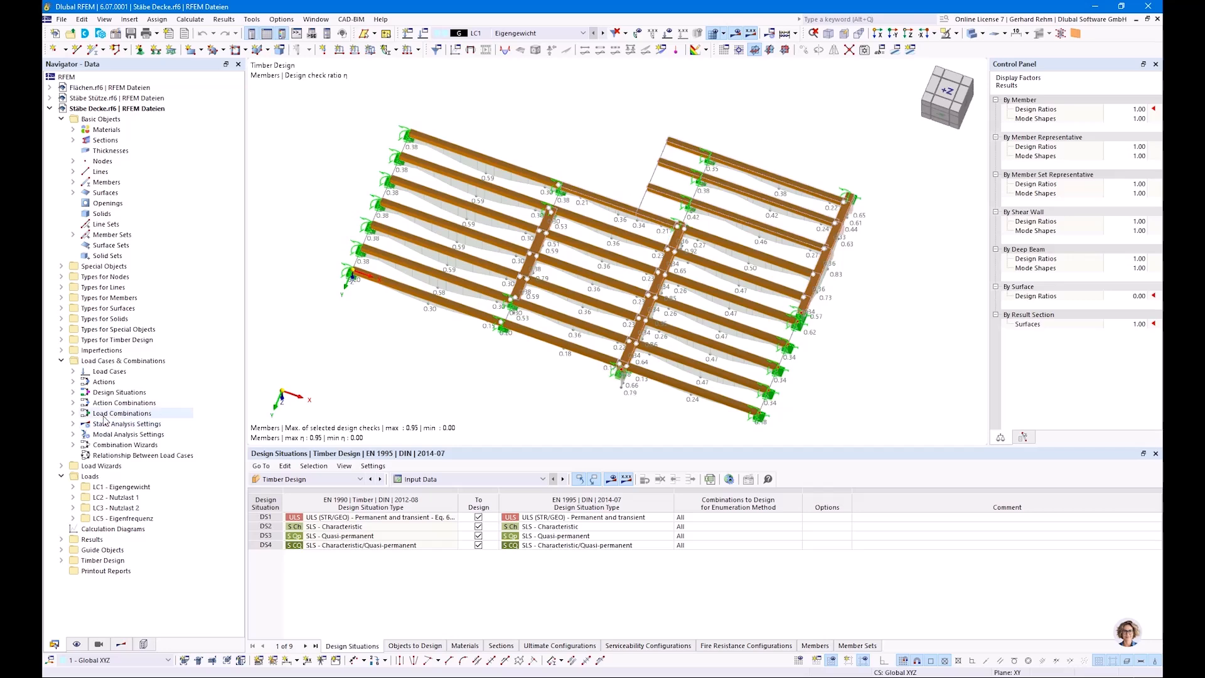
right_click(119, 394)
left_click(124, 405)
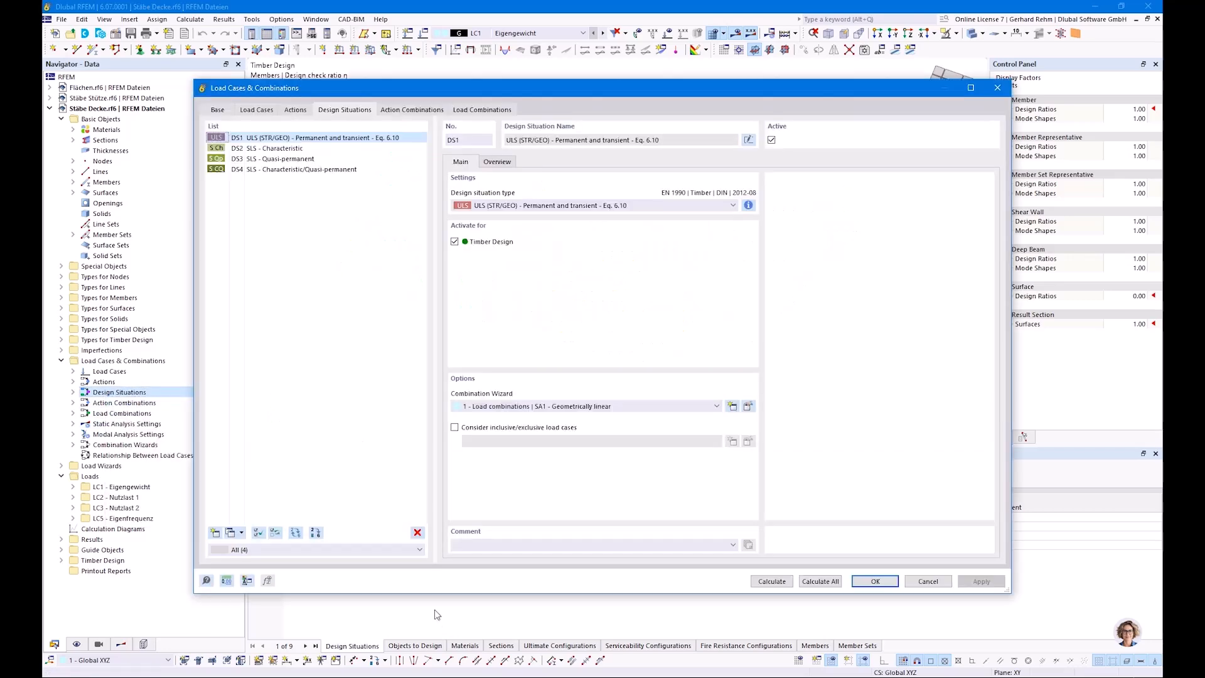
left_click(215, 533)
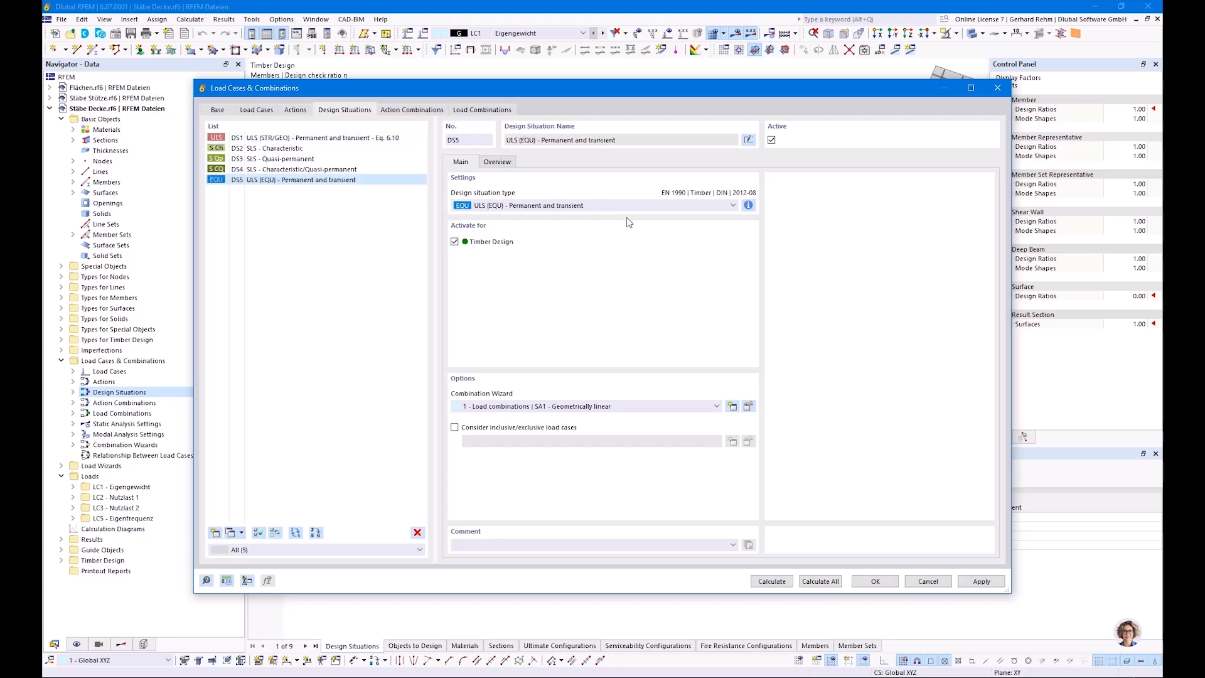
left_click(526, 207)
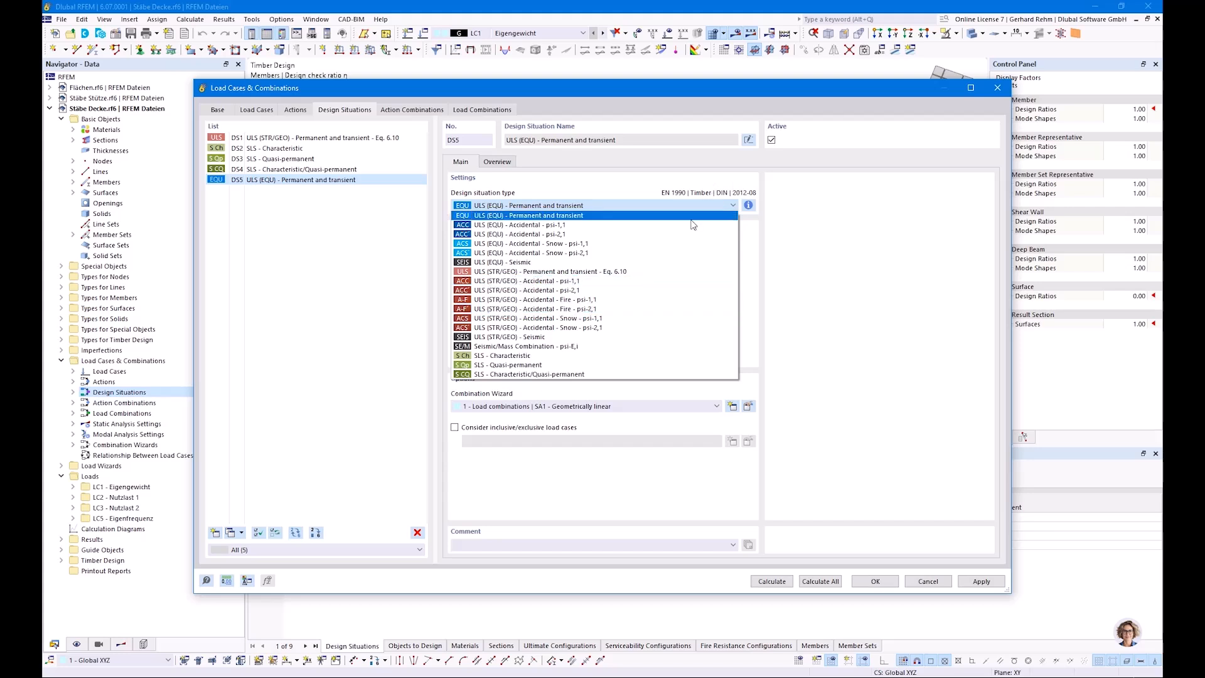
left_click(572, 310)
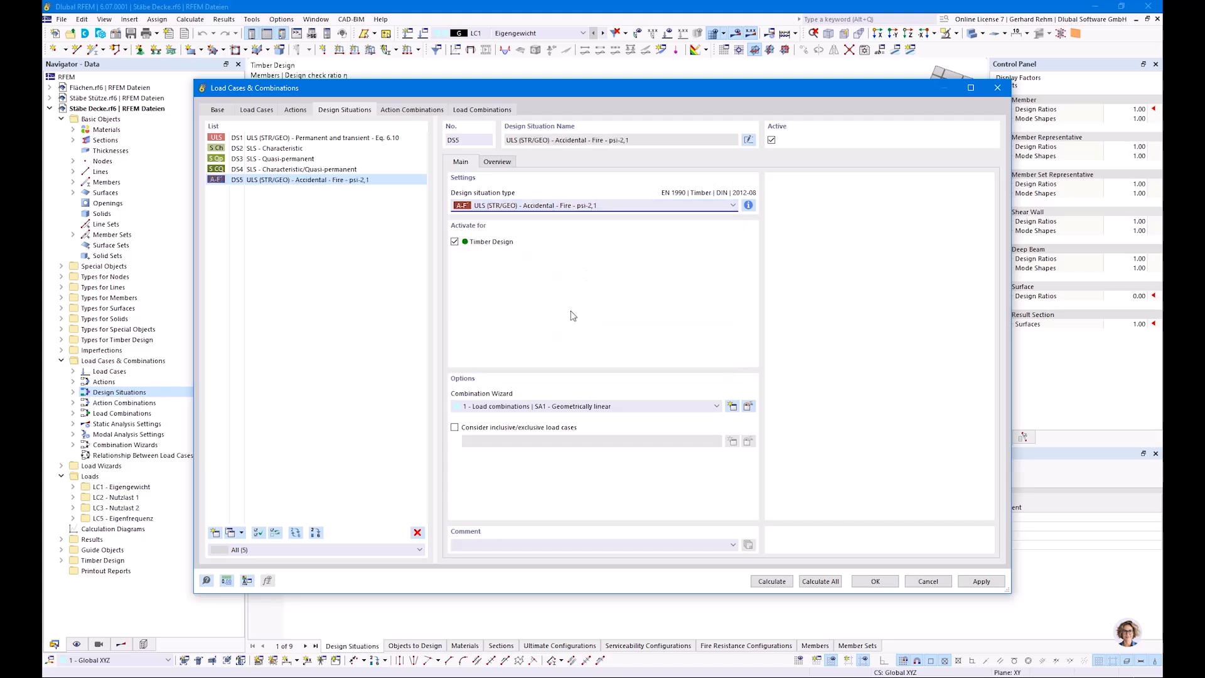
Review the load combinations generated for fire and save the combination settings, allowing the existing Timber Design results to be deleted.
left_click(460, 110)
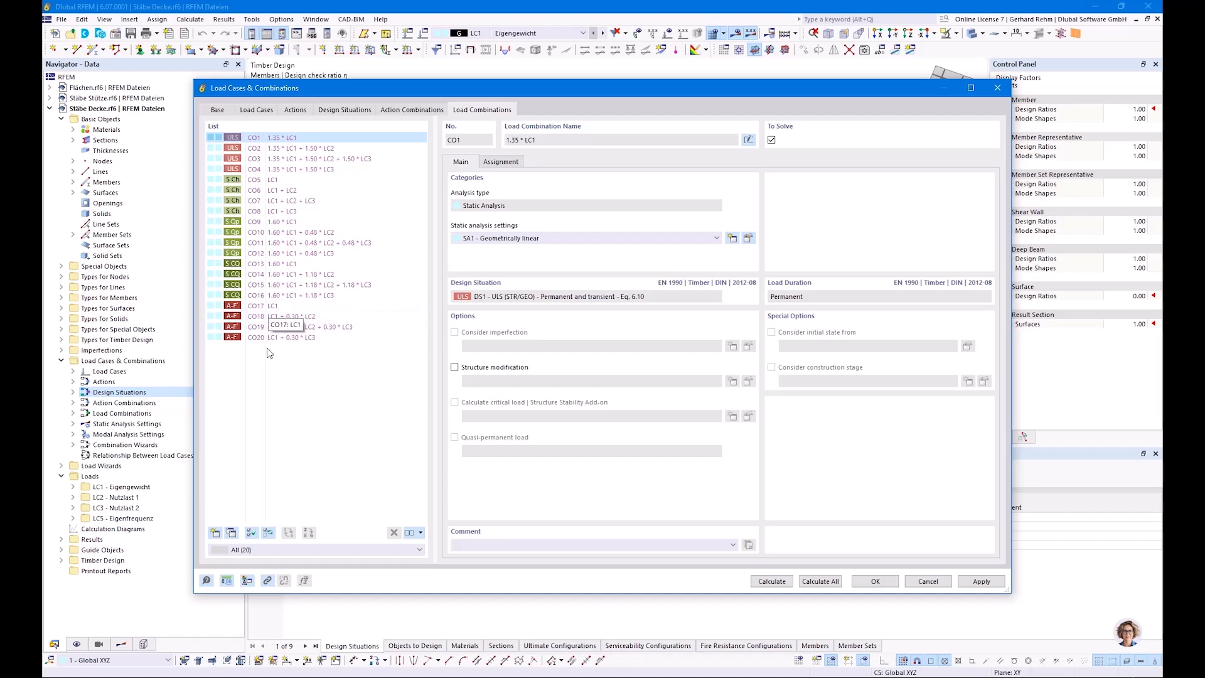
left_click(284, 318)
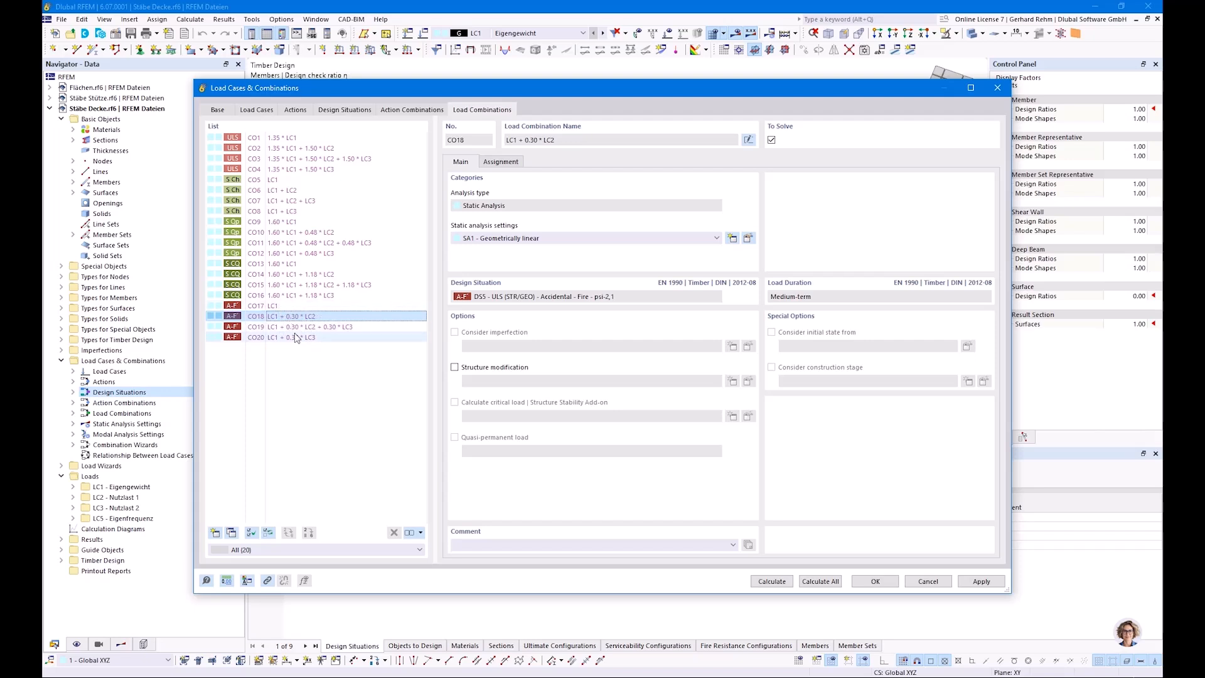
left_click(295, 337)
left_click(875, 583)
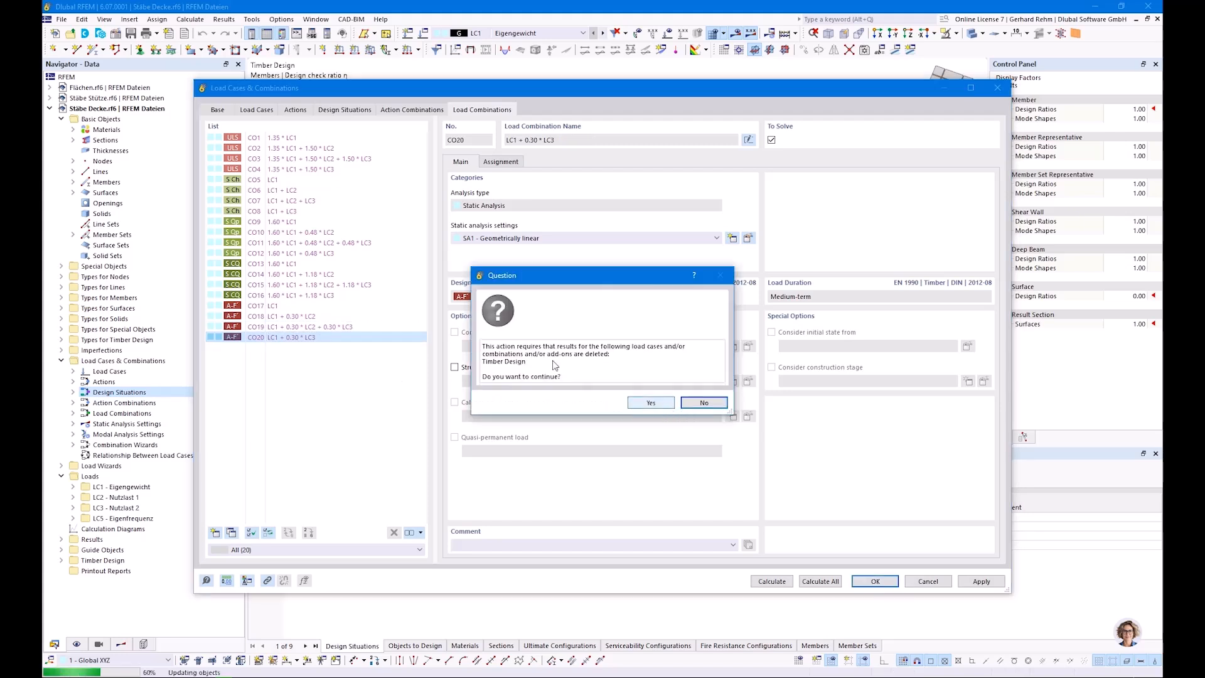
left_click(651, 402)
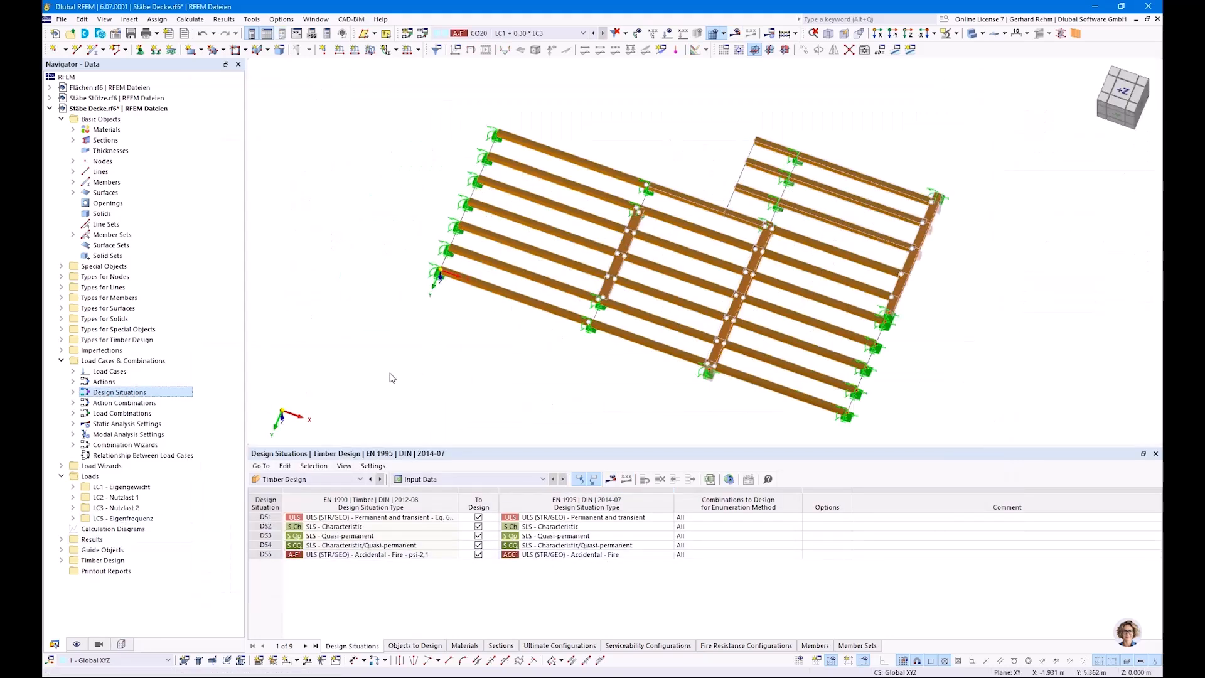
In member 21's Standard fire resistance configuration, exclude the top side from fire exposure and set the required fire resistance time to 30 min.
double_click(517, 303)
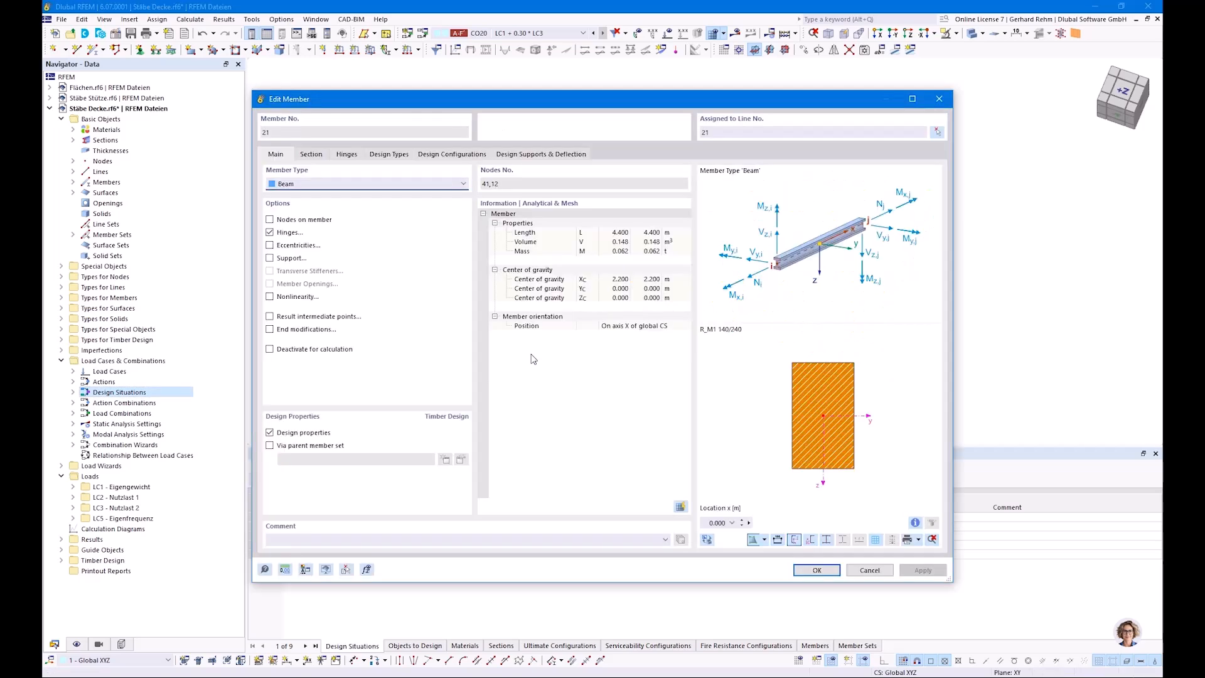
left_click(432, 155)
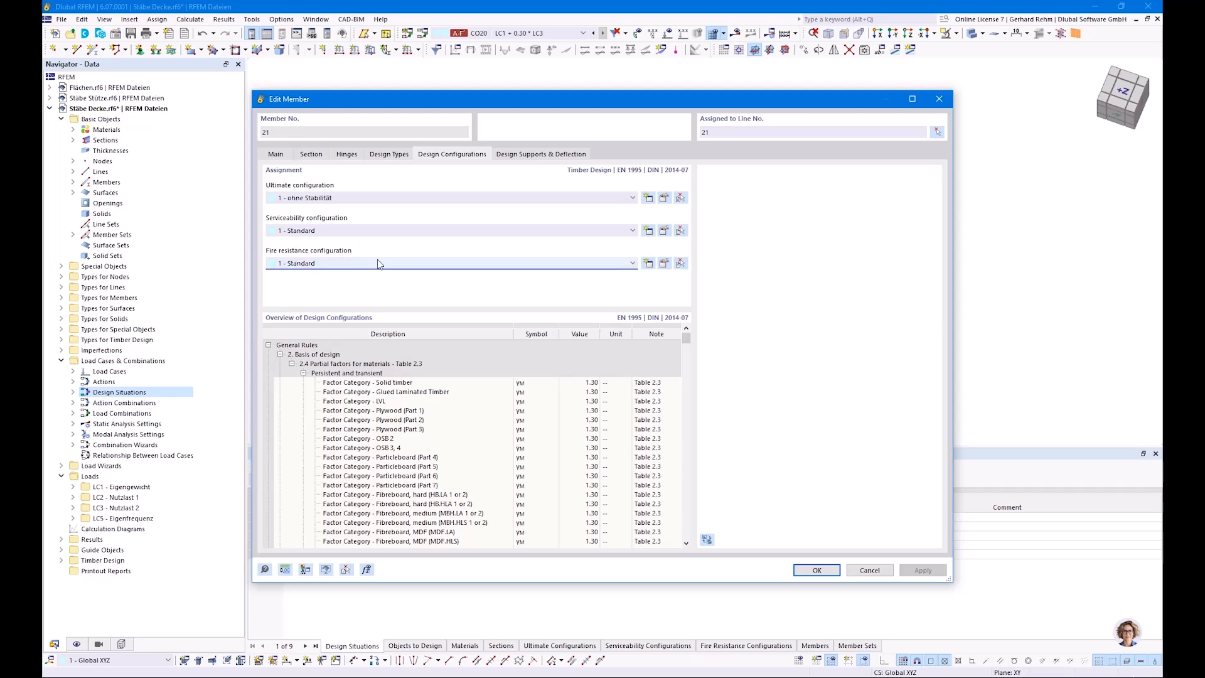
left_click(663, 264)
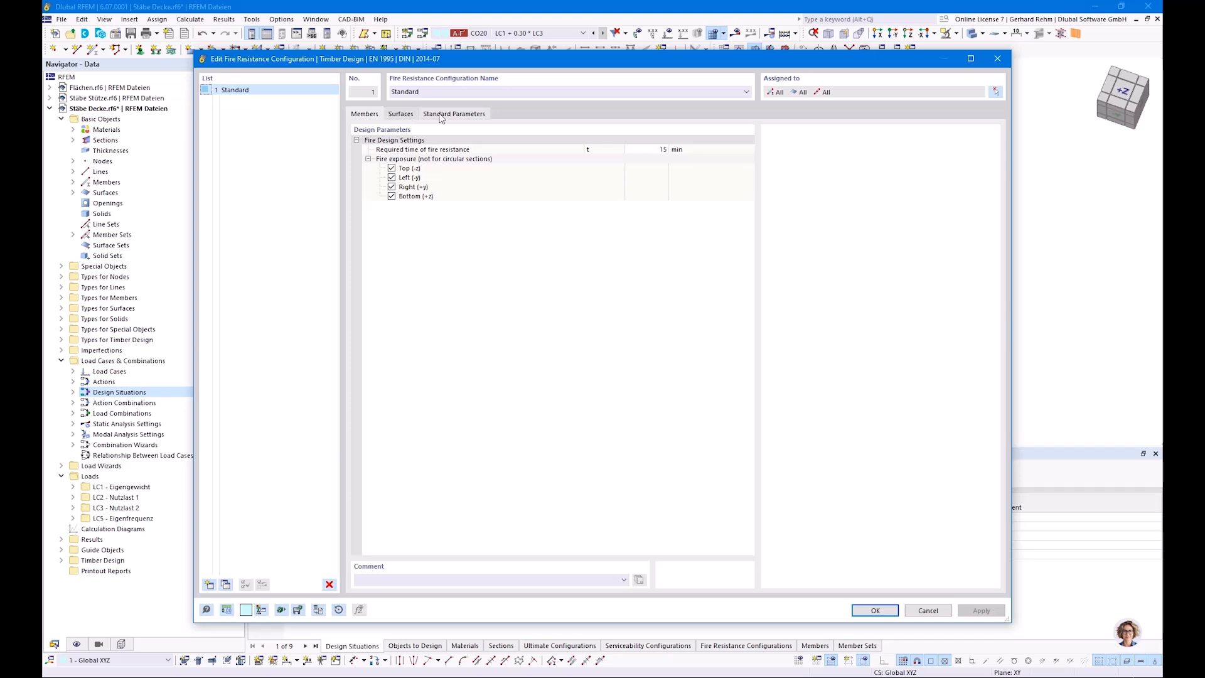
left_click(392, 168)
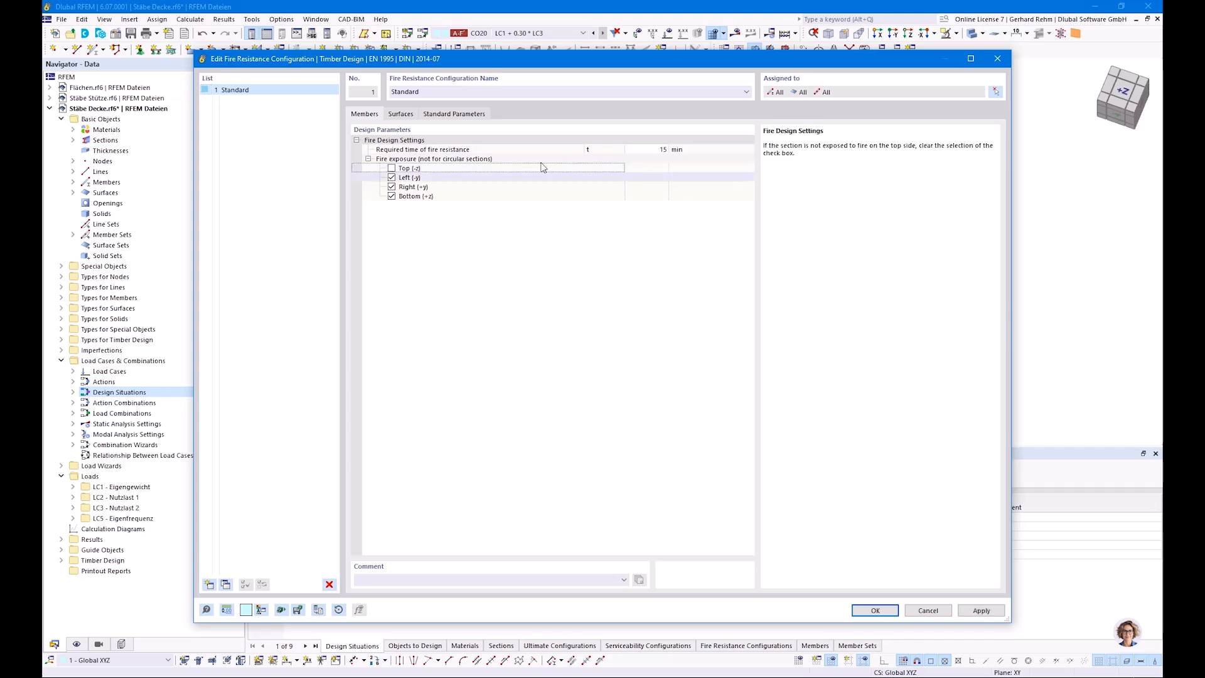
left_click(634, 151)
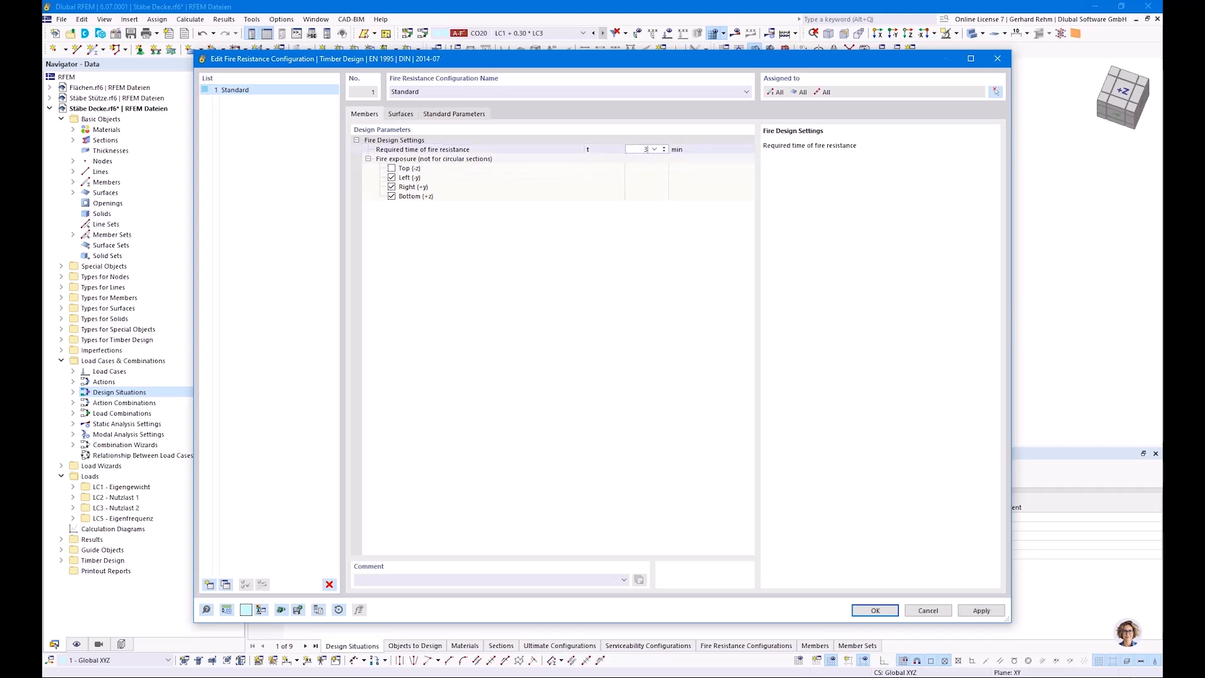
left_click(603, 254)
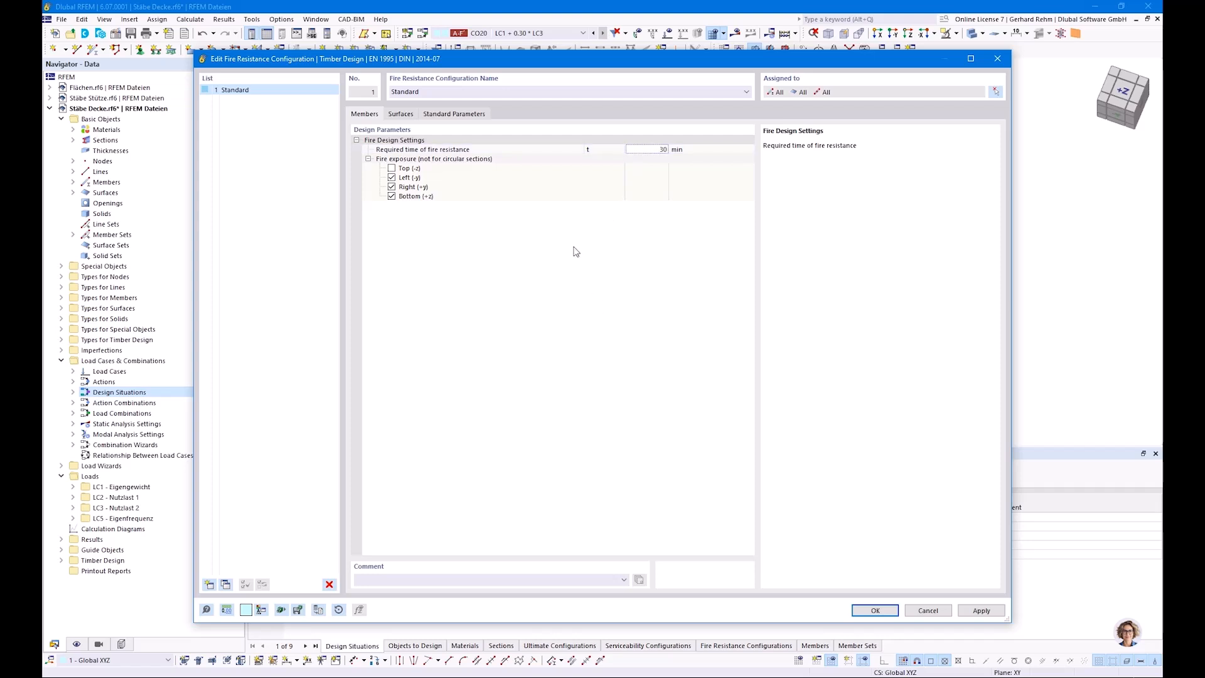
Check the charring rates in the standard parameters, and save the fire resistance configuration and the member.
left_click(463, 115)
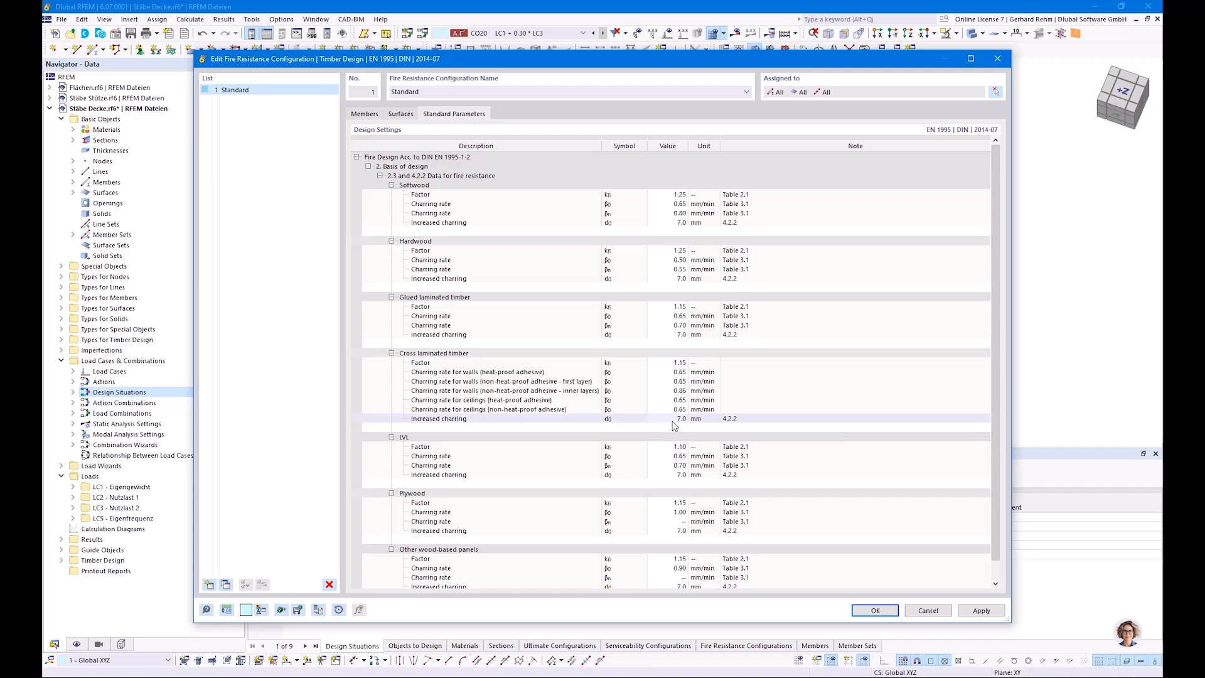
left_click(372, 115)
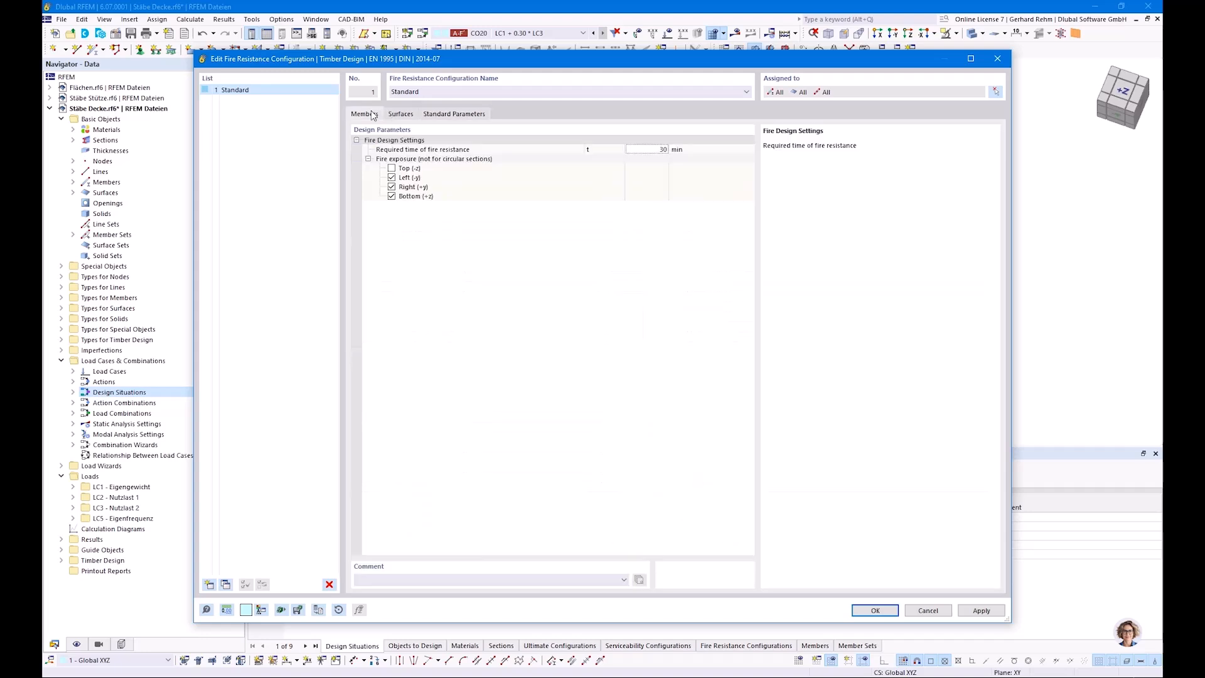
left_click(875, 610)
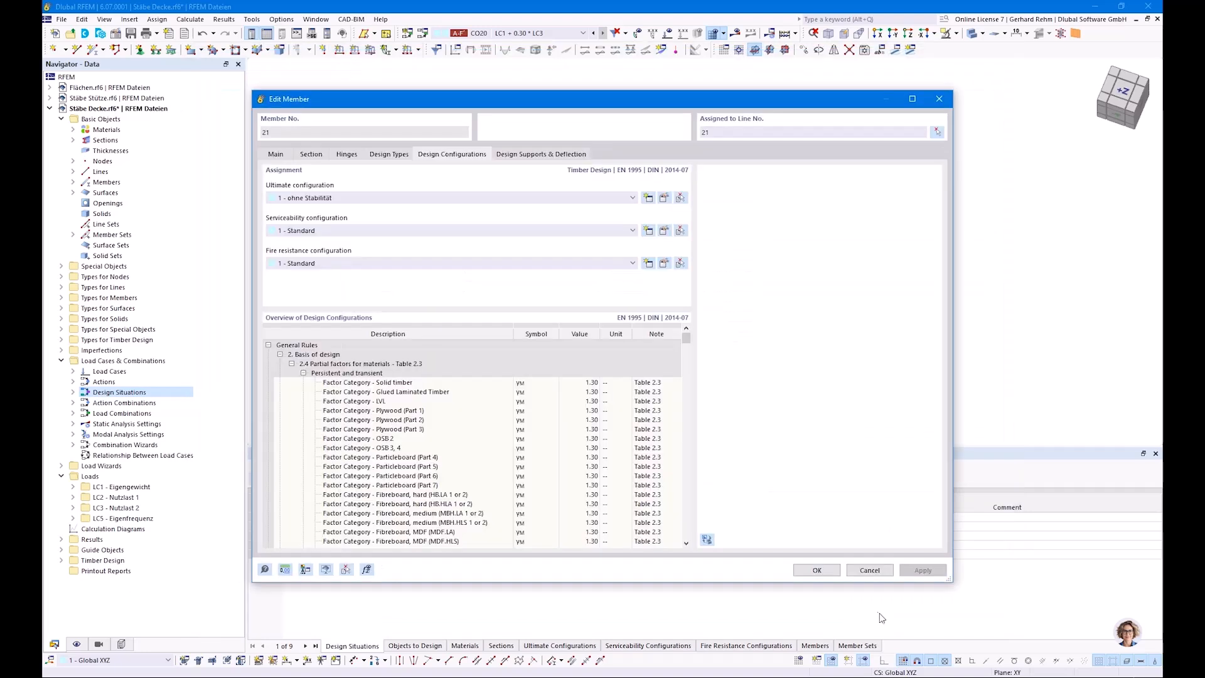
key("Return")
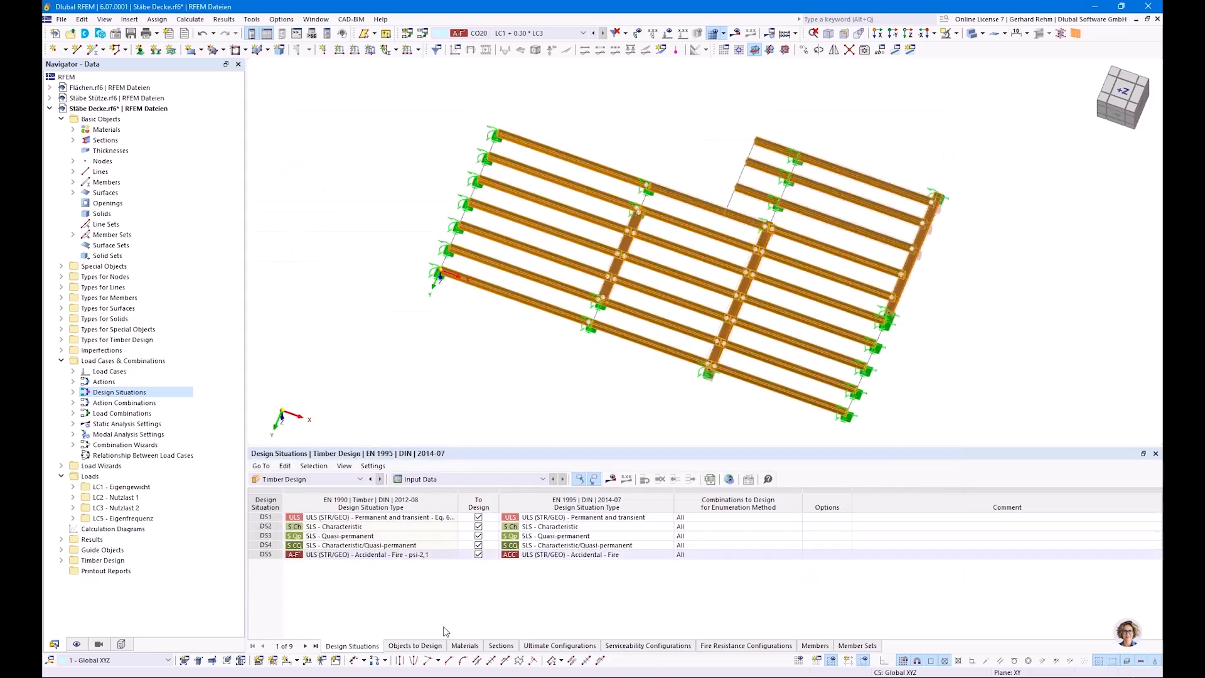
Check which members and member sets the Standard fire resistance configuration is assigned to.
left_click(703, 651)
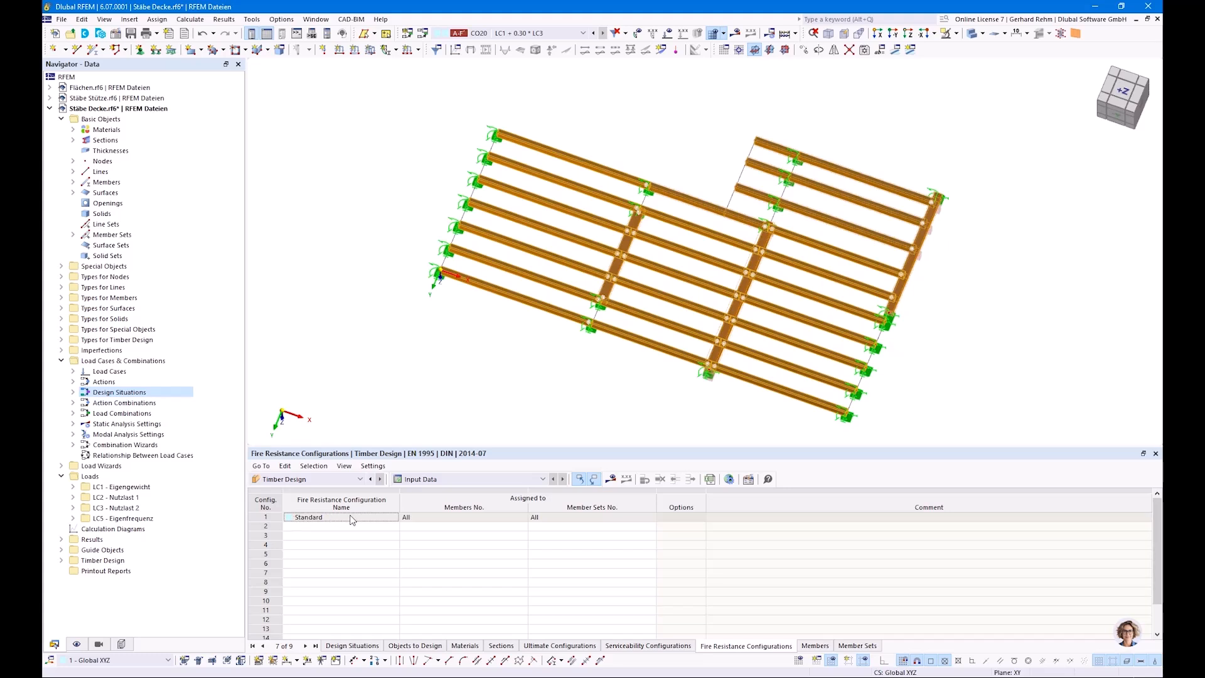
double_click(442, 521)
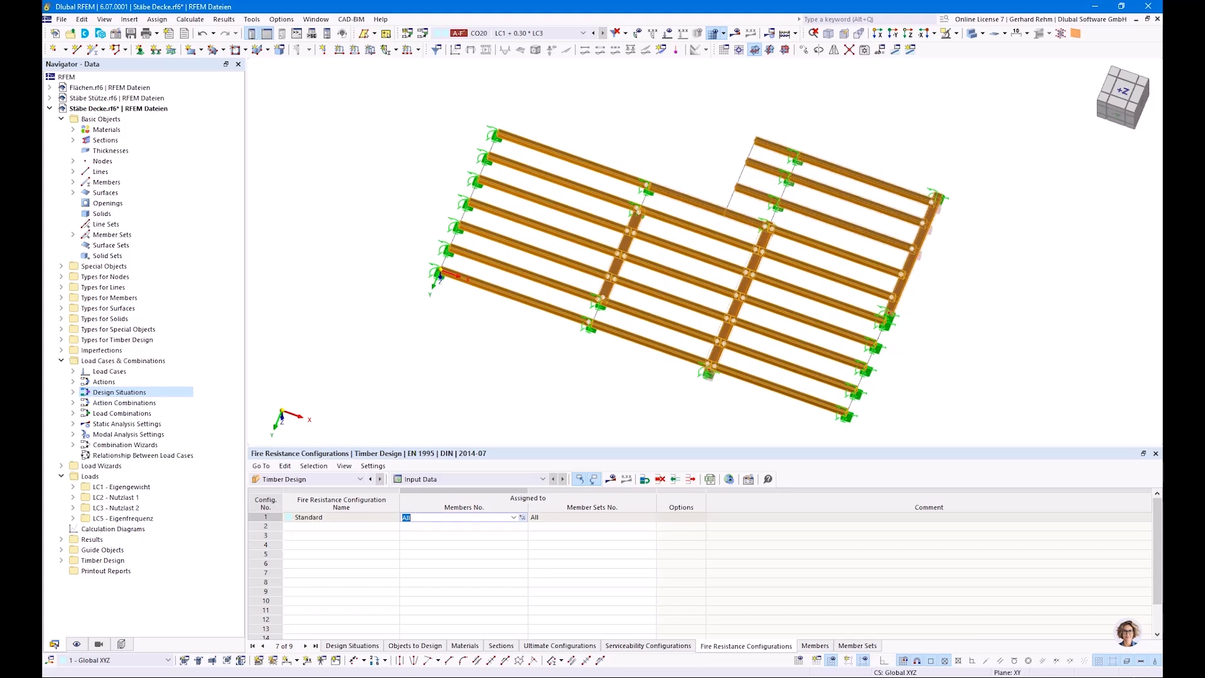
double_click(561, 521)
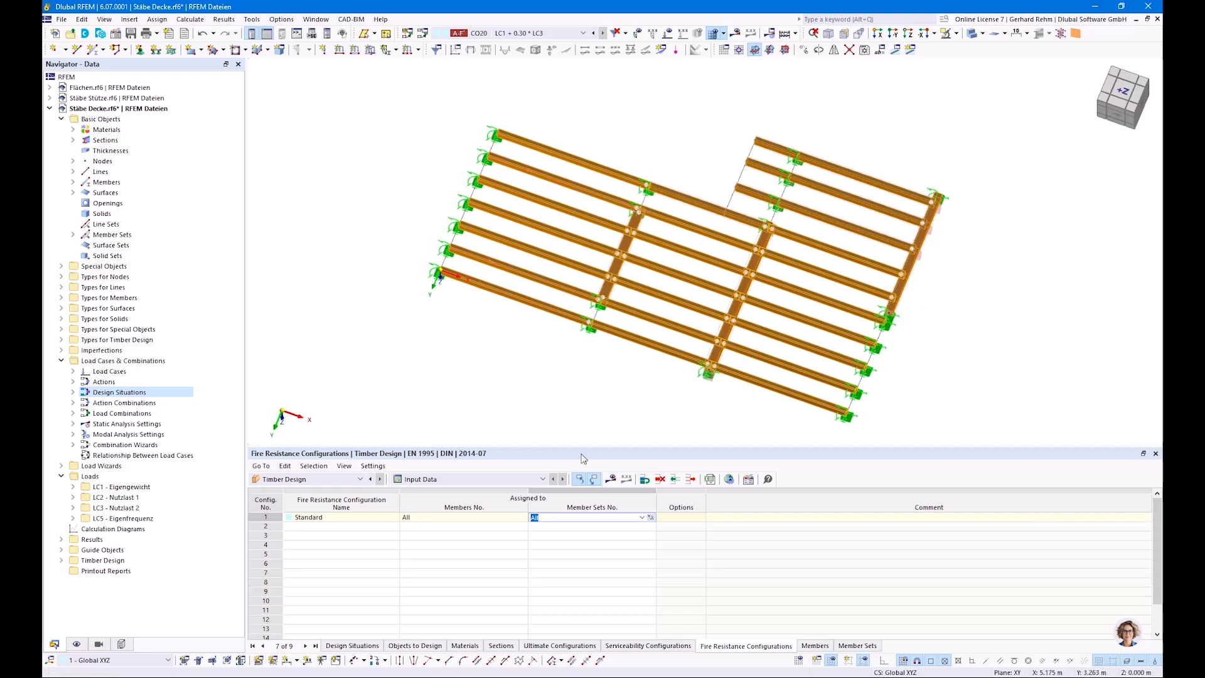
Inspect the fire resistance configuration assigned to member 21 and leave it without changes.
left_click(552, 359)
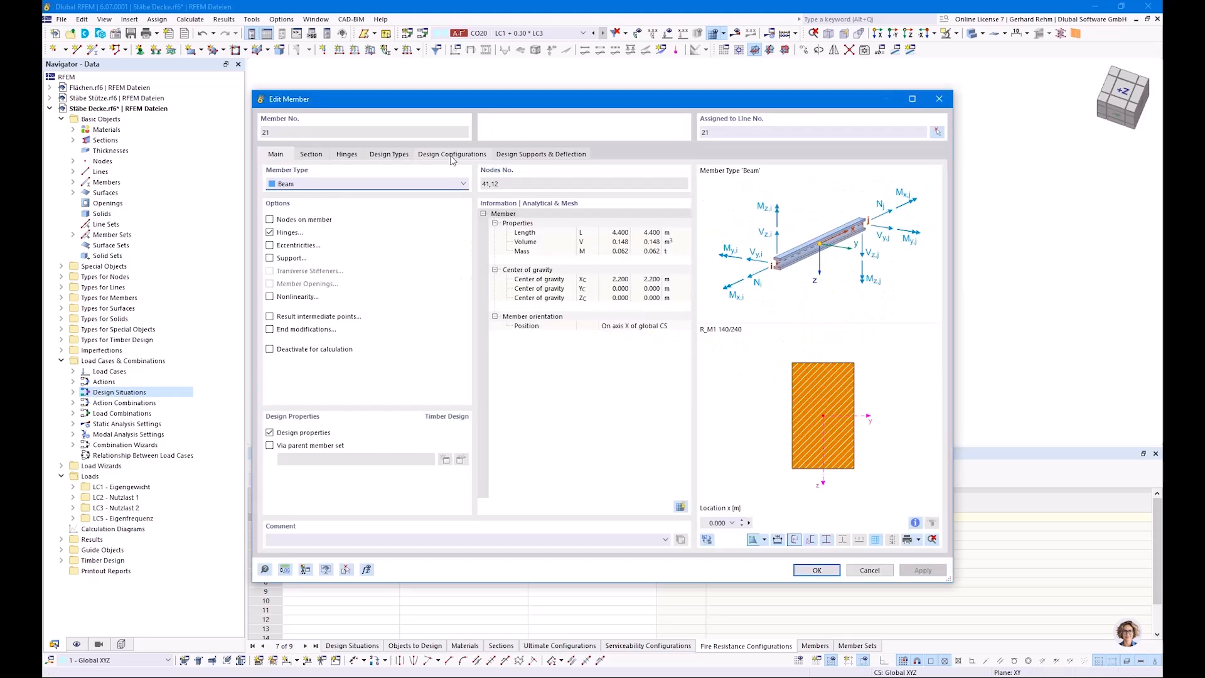
left_click(452, 155)
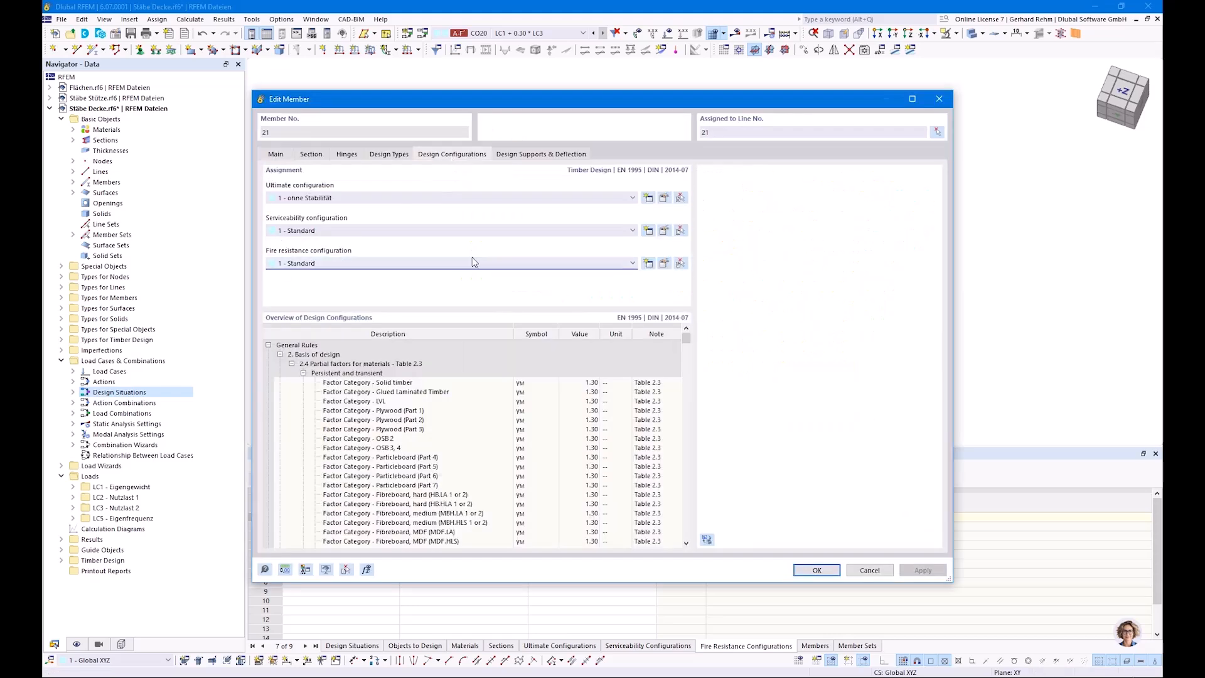
left_click(661, 263)
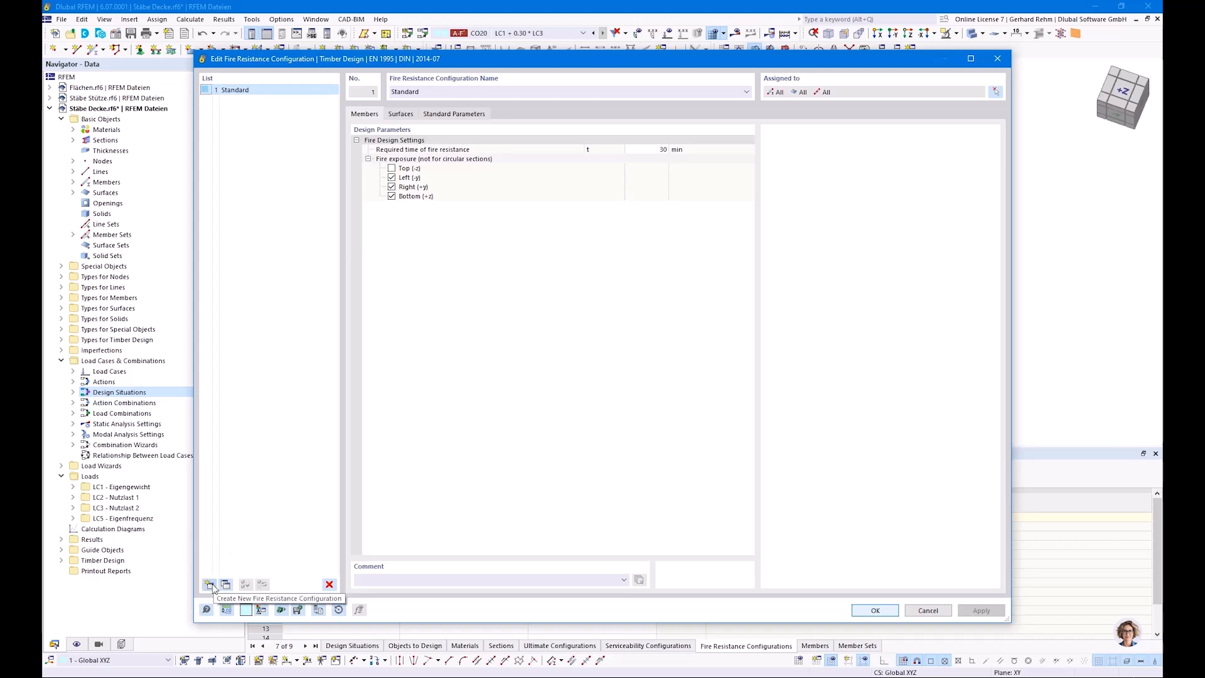
key("Escape")
key("Escape")
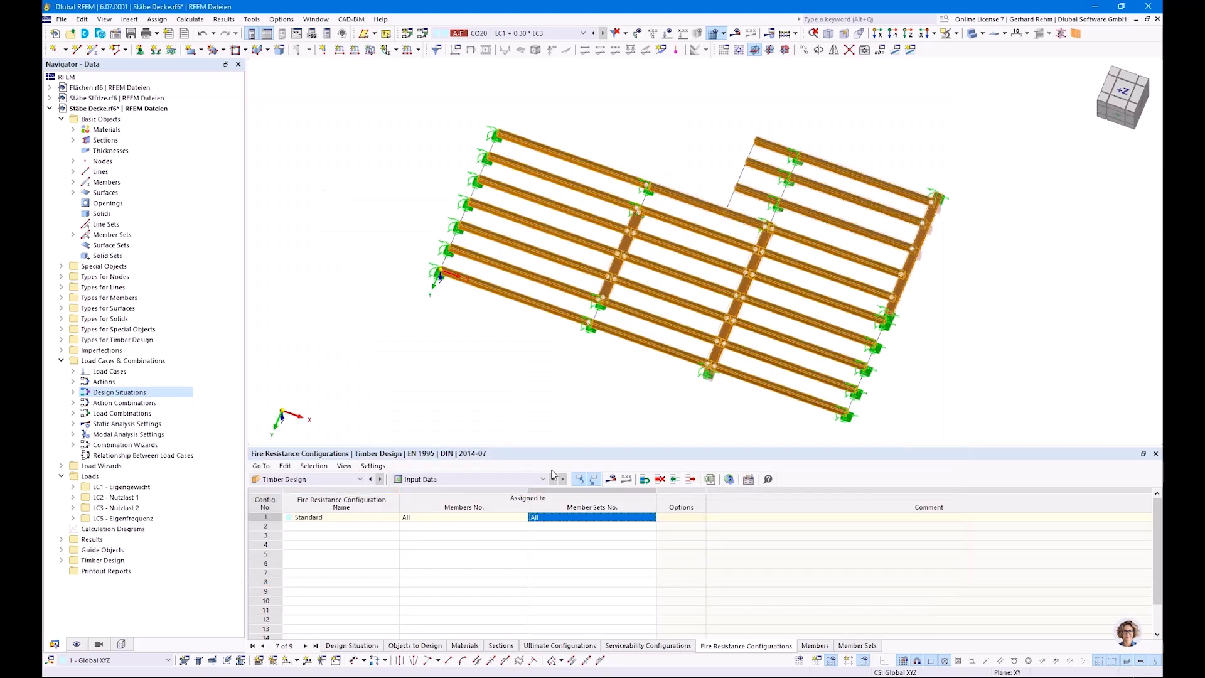
Run the Timber Design calculation, consult the reduced cross-section example on the ceiling beam slide, and return to RFEM.
left_click(611, 480)
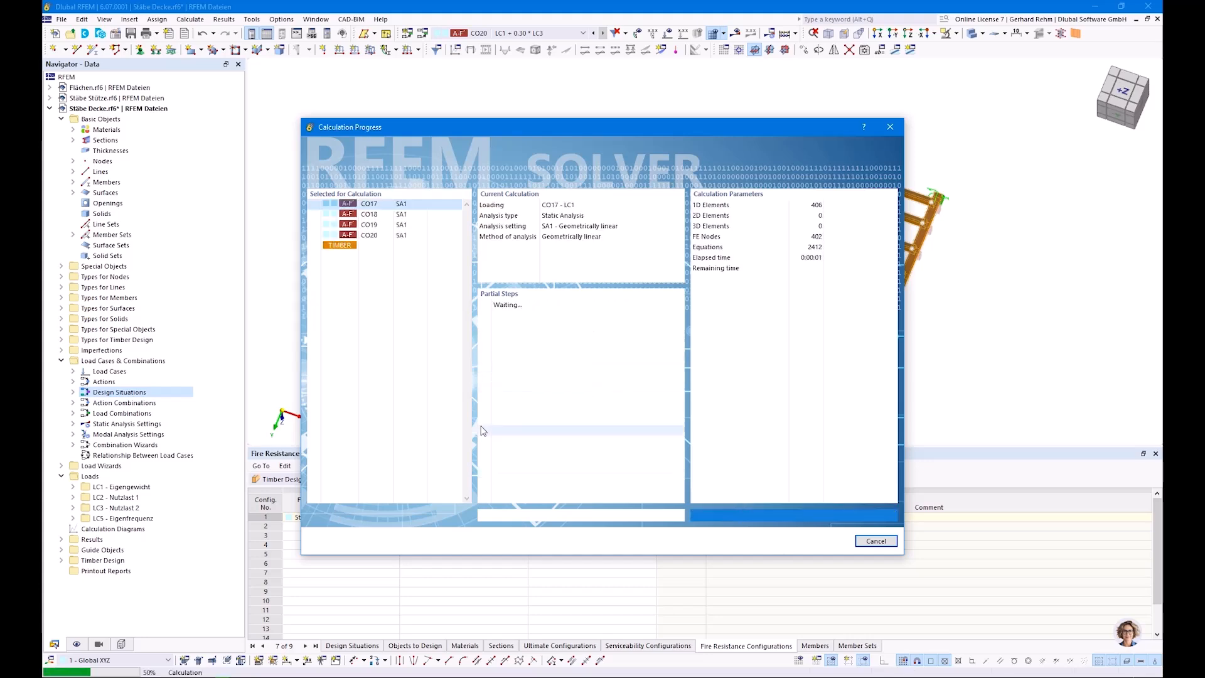
left_click_drag(461, 129, 849, 156)
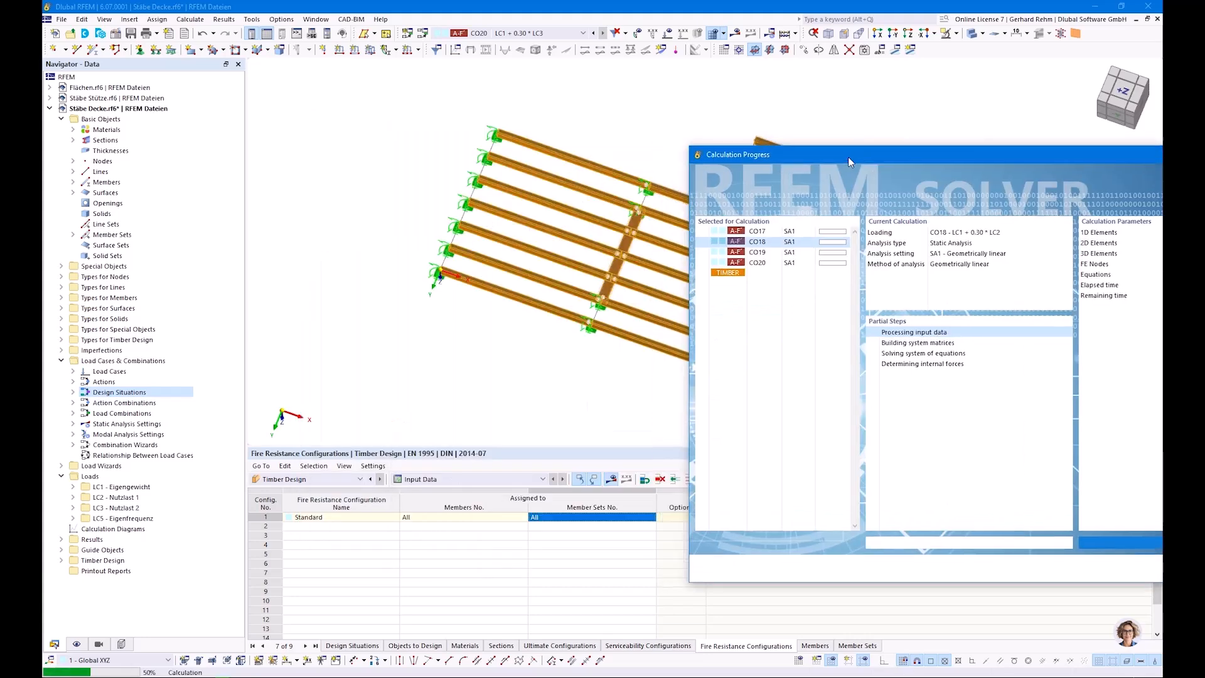
left_click(241, 651)
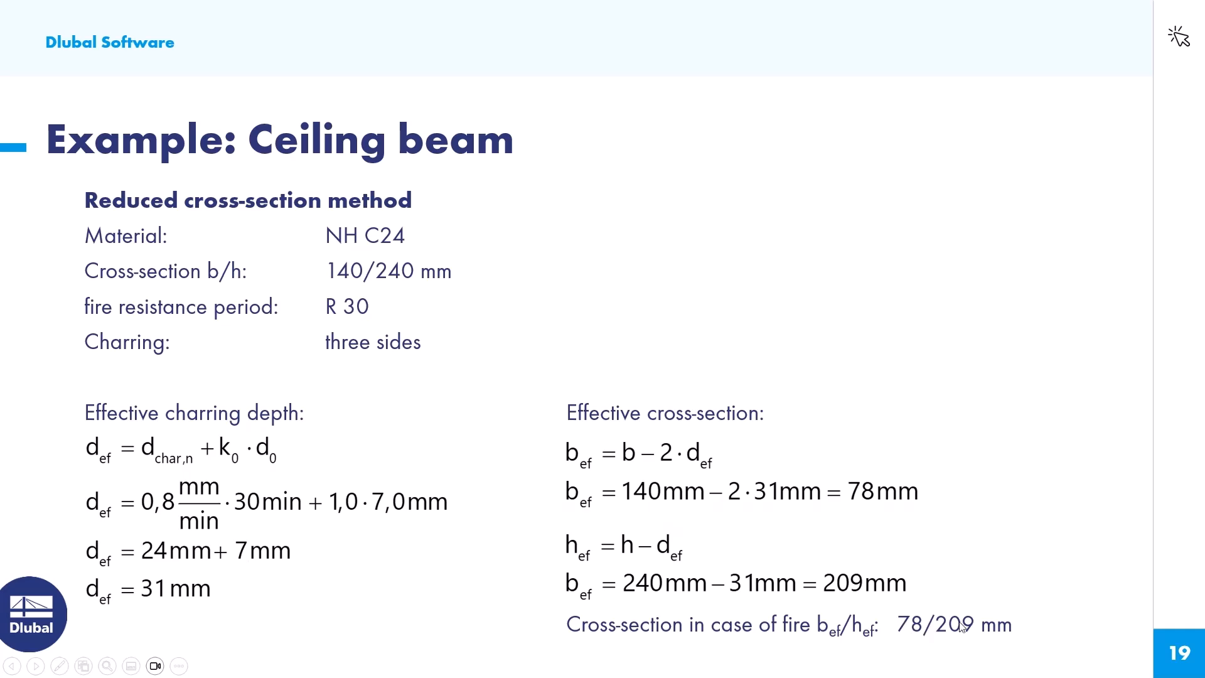
key("alt+Tab")
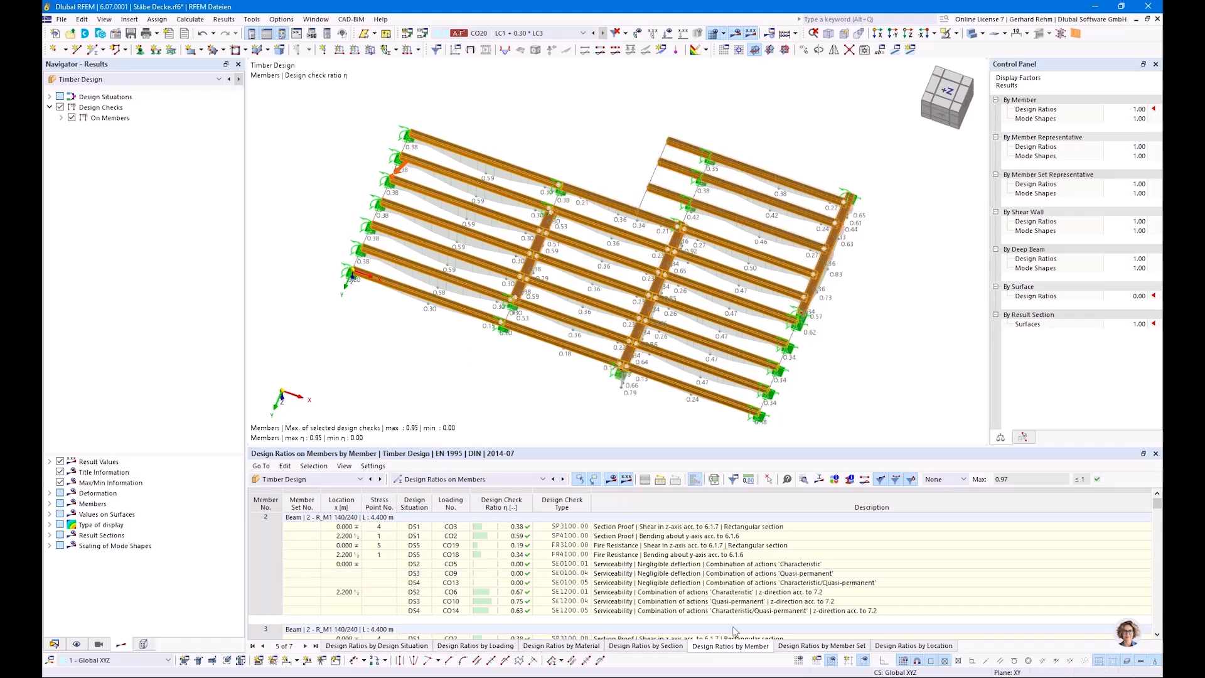
Examine member 21's design ratios in an enlarged results table, selecting the fire resistance check for bending about the y-axis.
left_click(448, 324)
left_click(474, 313)
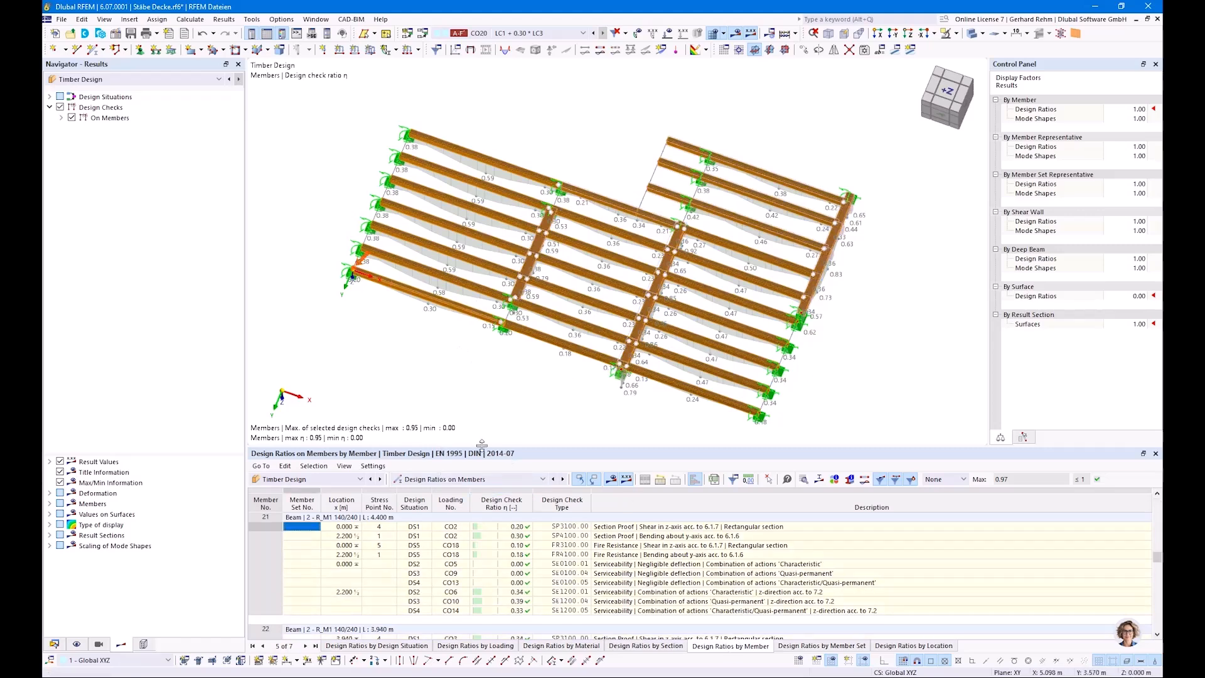
left_click_drag(478, 447, 481, 400)
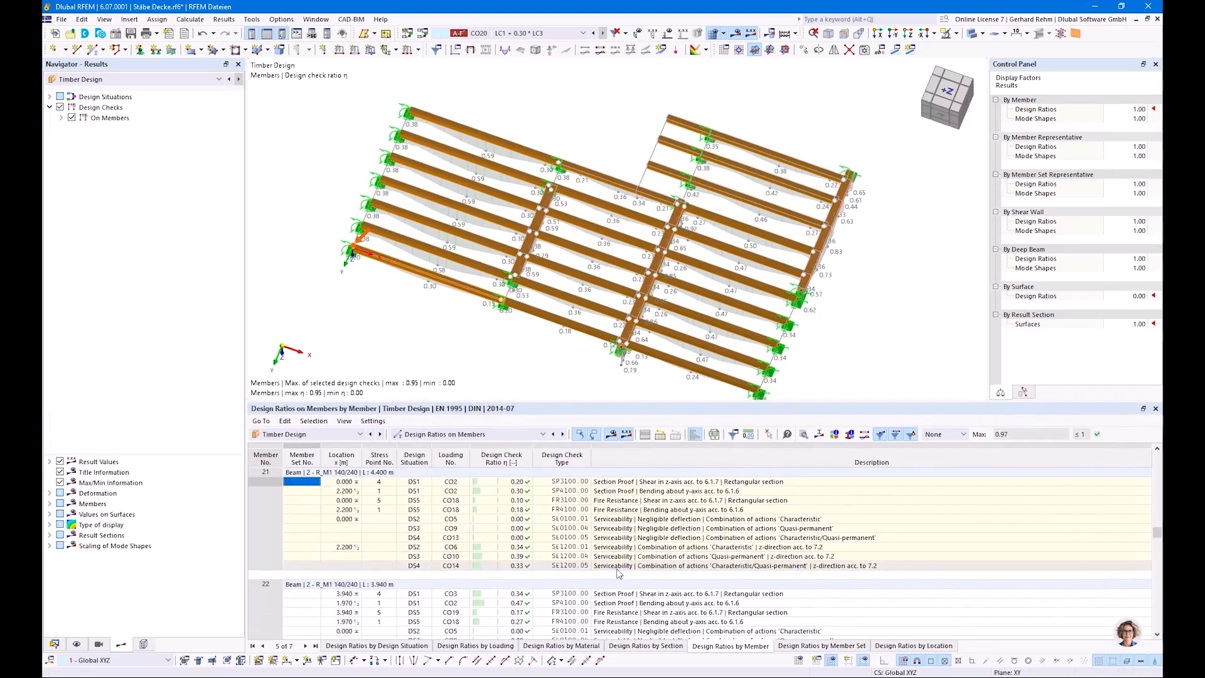
left_click(638, 510)
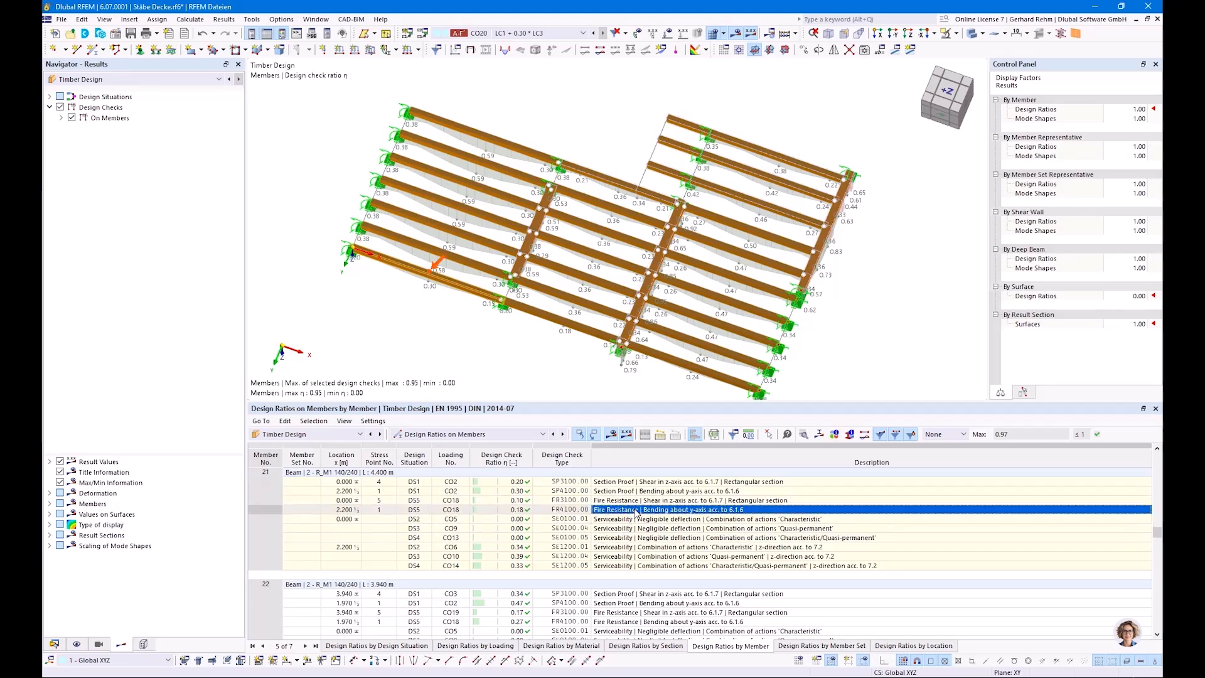
Open member 21's fire resistance bending check details and examine the required time, charring rate and effective charring depth parameters.
double_click(637, 509)
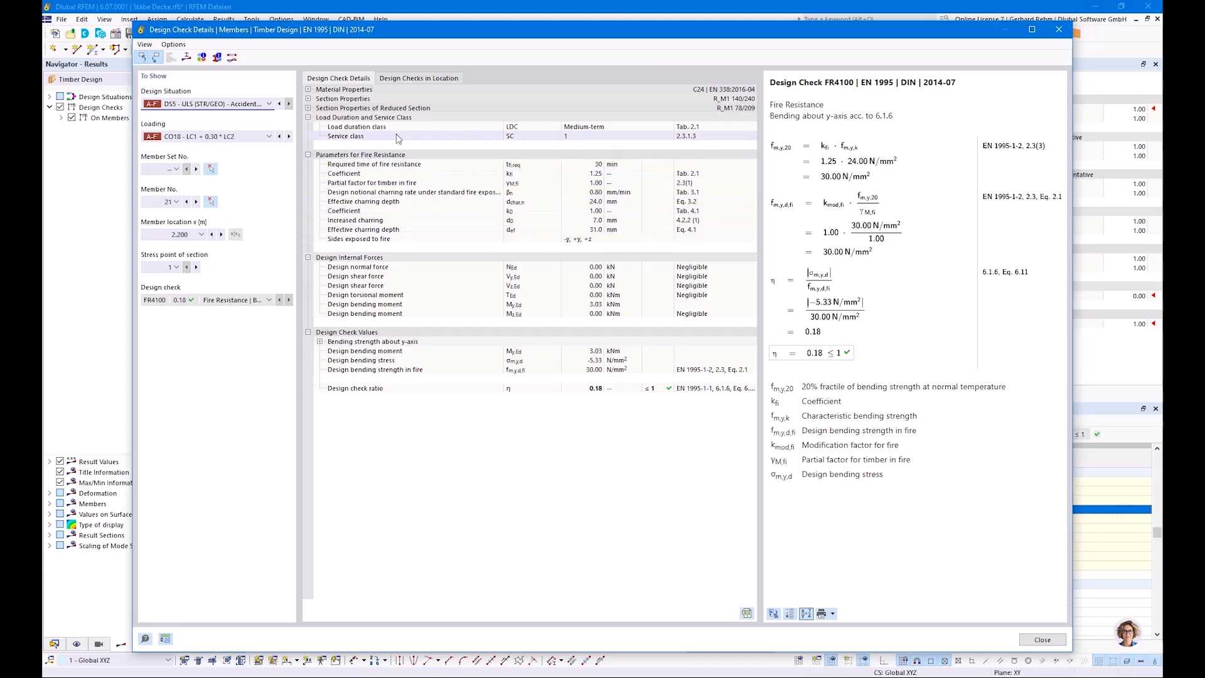
left_click(591, 164)
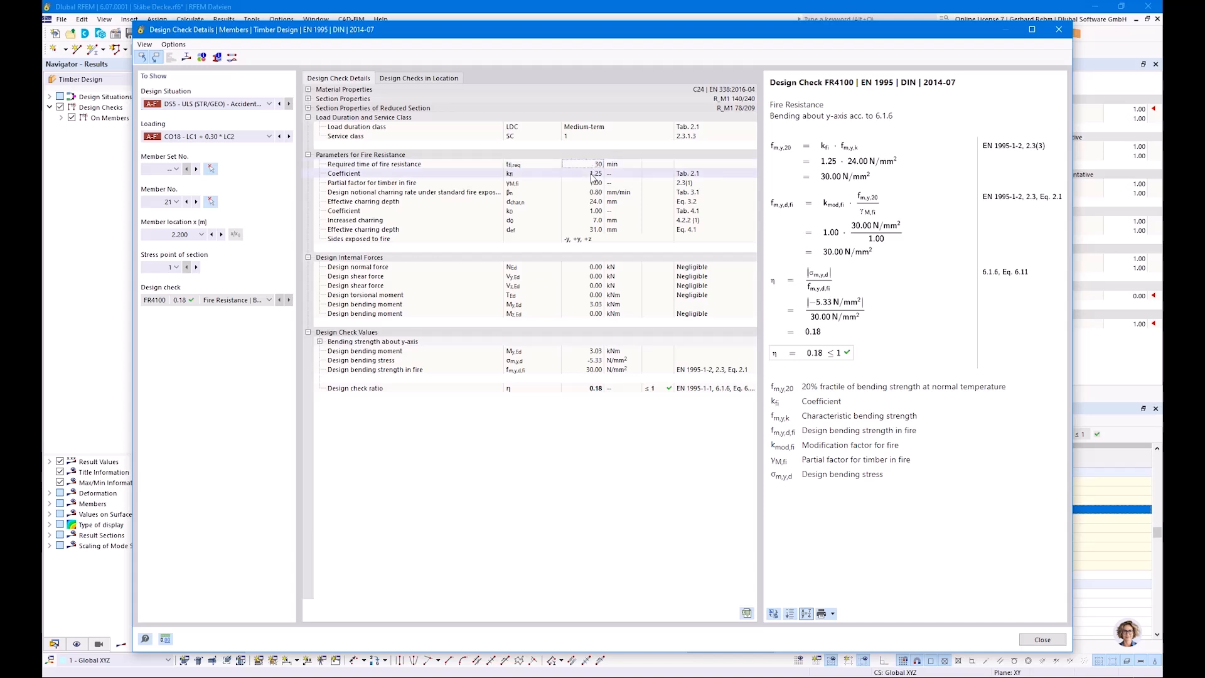
left_click(587, 193)
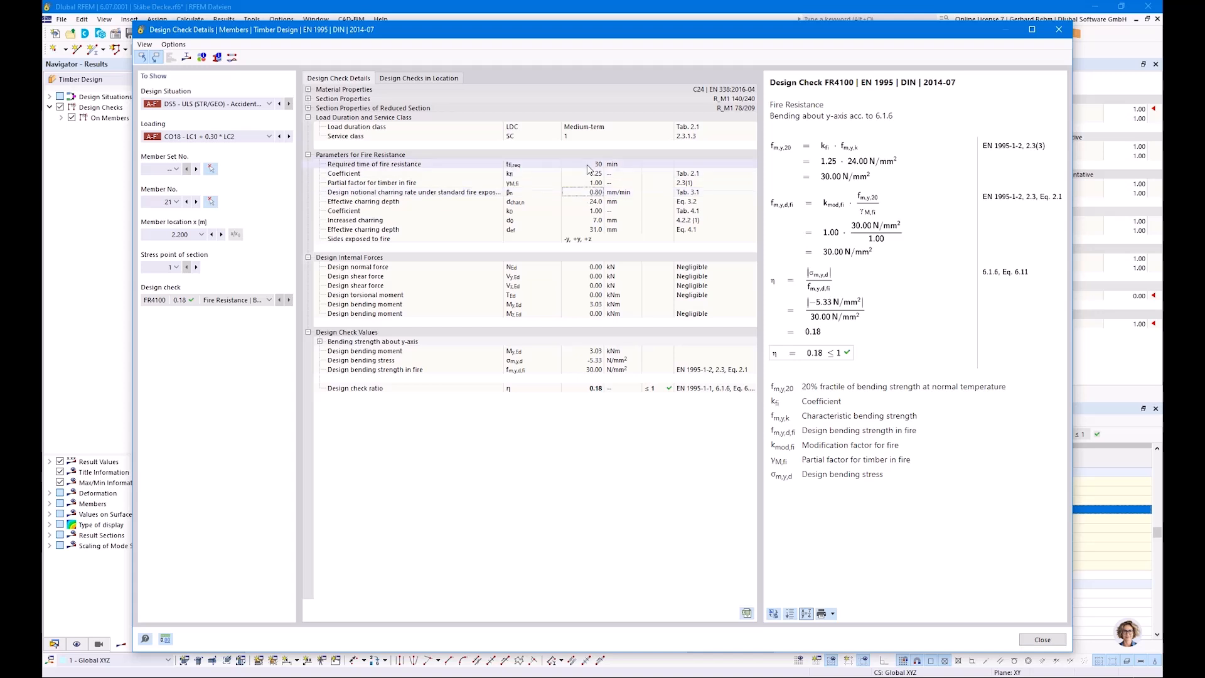
left_click(590, 220)
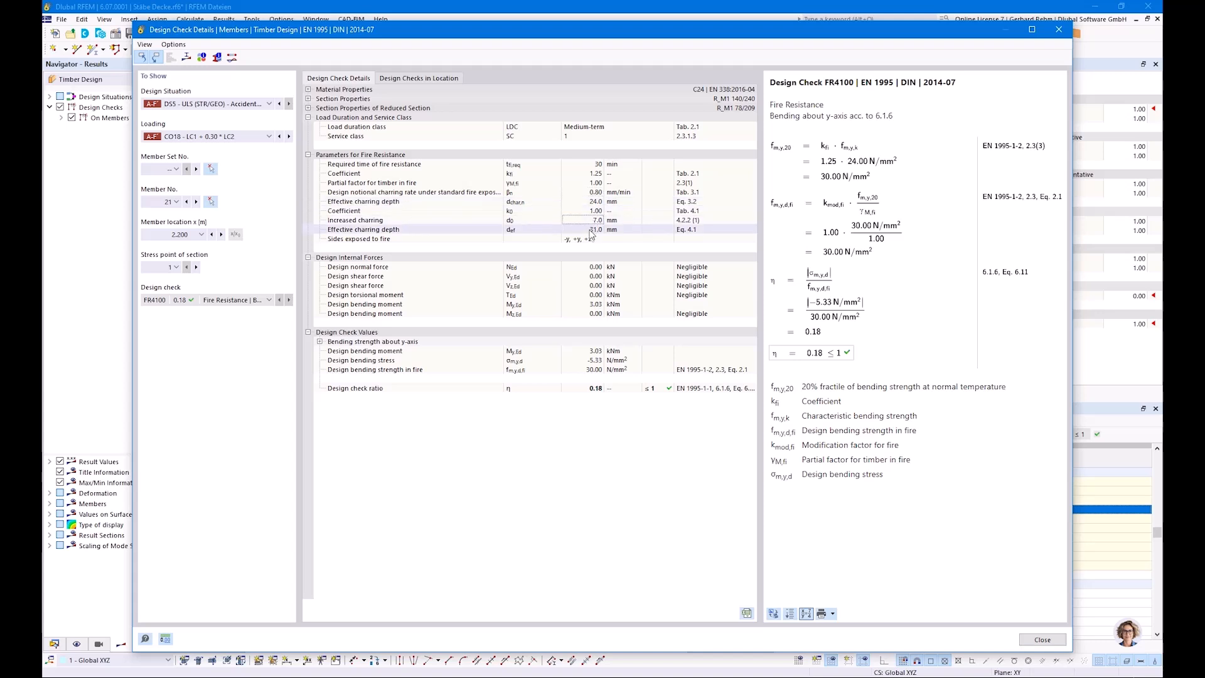
left_click(589, 230)
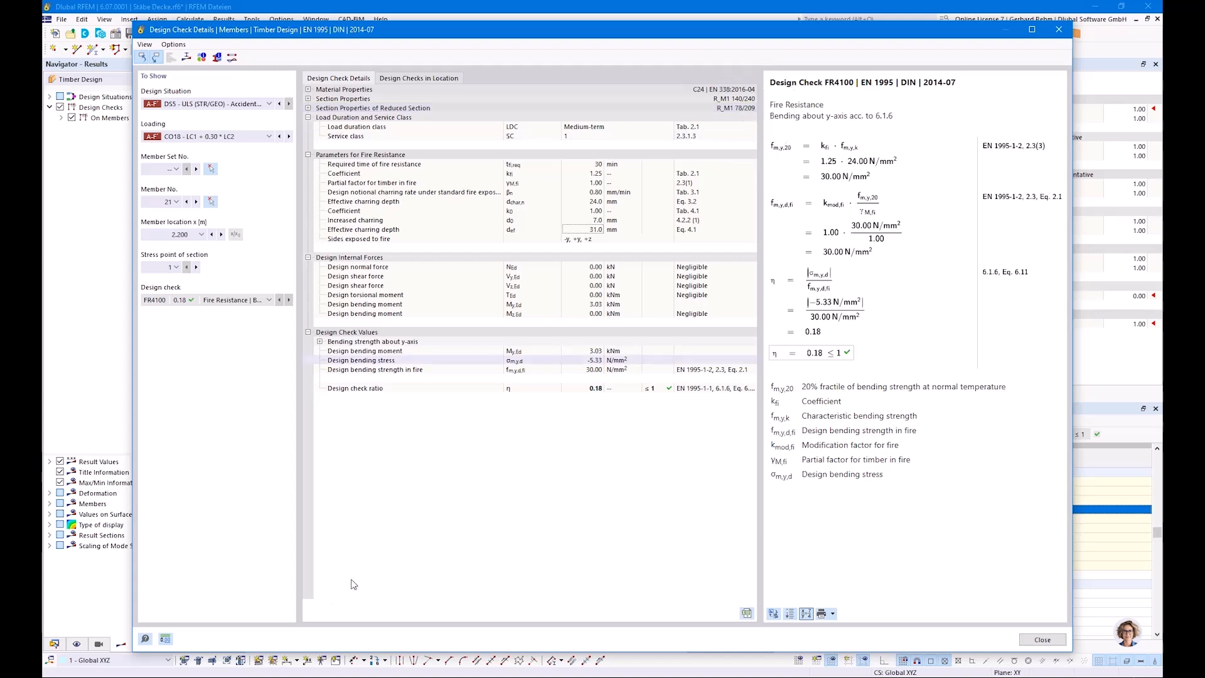
Compare the effective charring depth with the calculation on the ceiling beam slide, return to RFEM and close the check details.
mouse_move(200, 677)
left_click(291, 641)
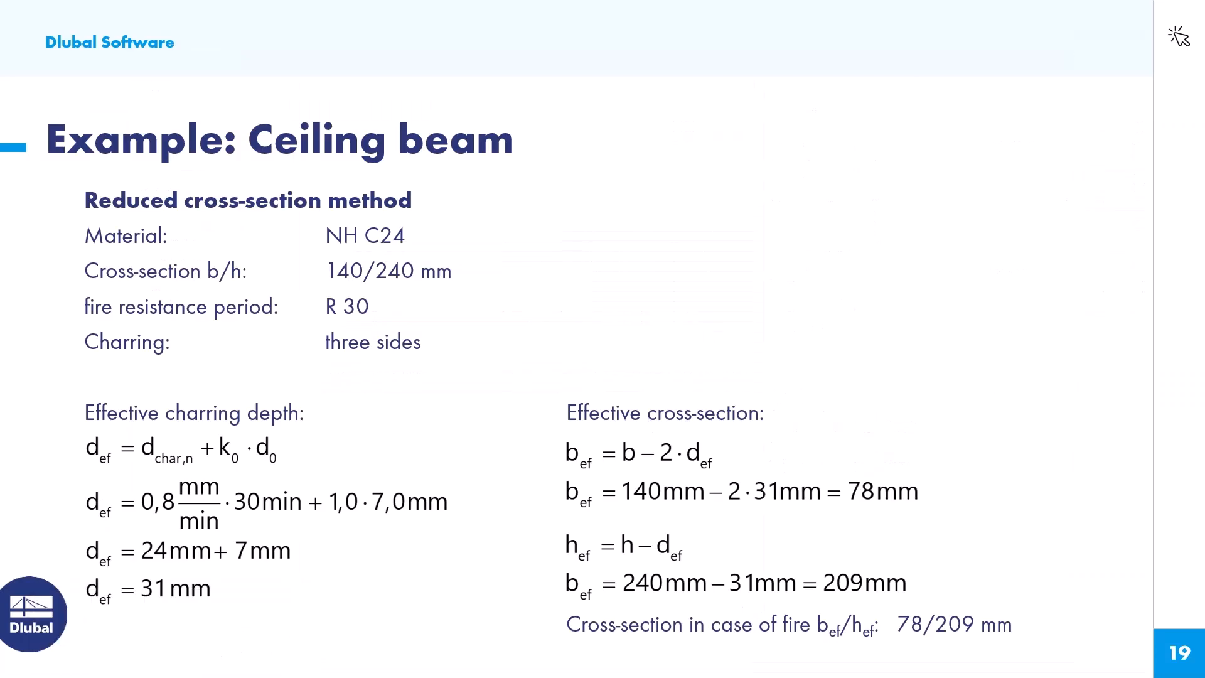
key("alt+Tab")
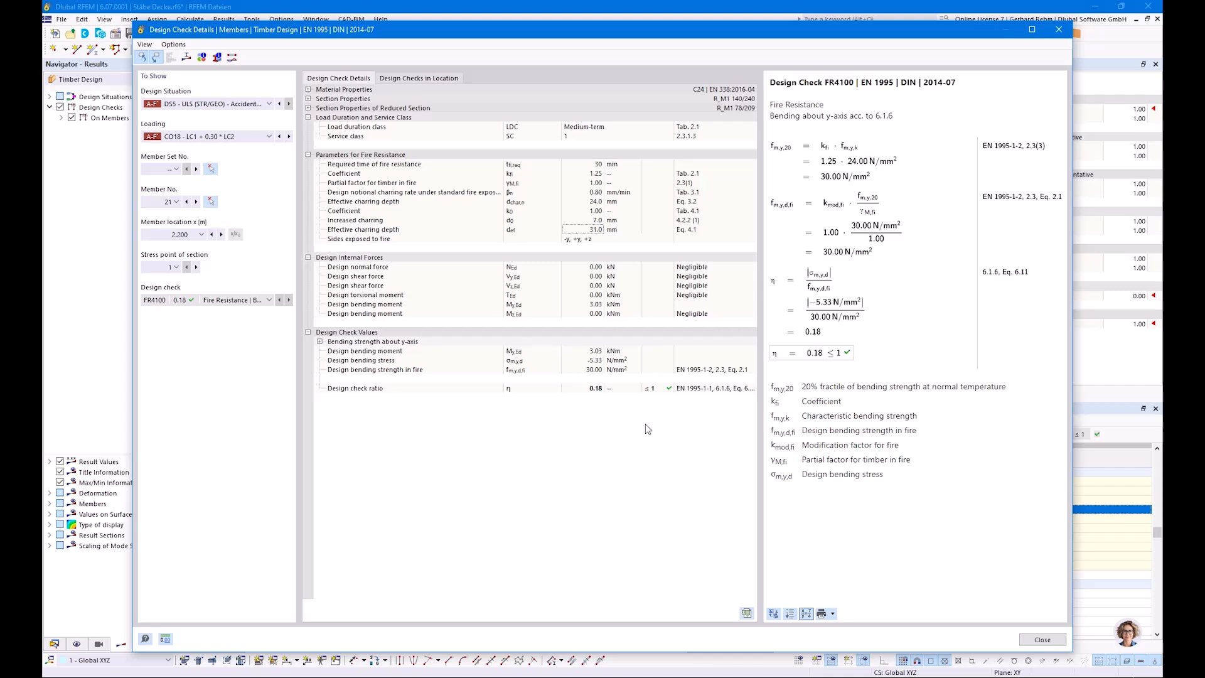
left_click(1043, 639)
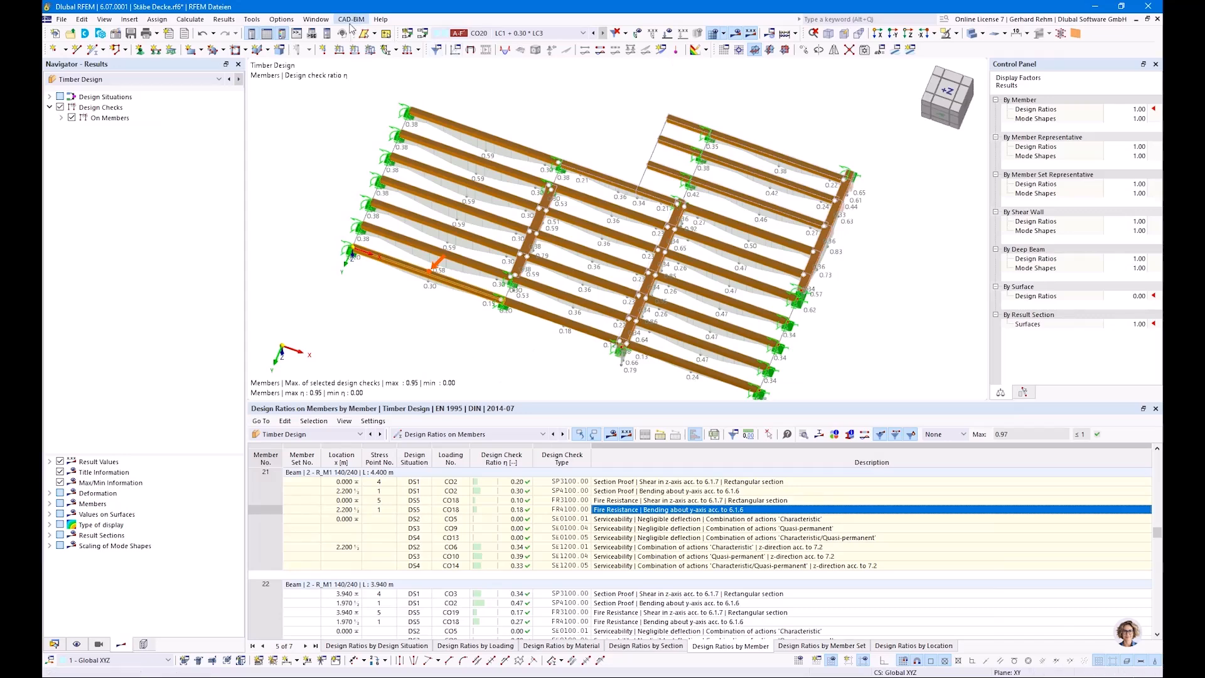
Switch to the Flächen.rf6 model and shrink the fire resistance configuration table to enlarge the model view.
left_click(315, 19)
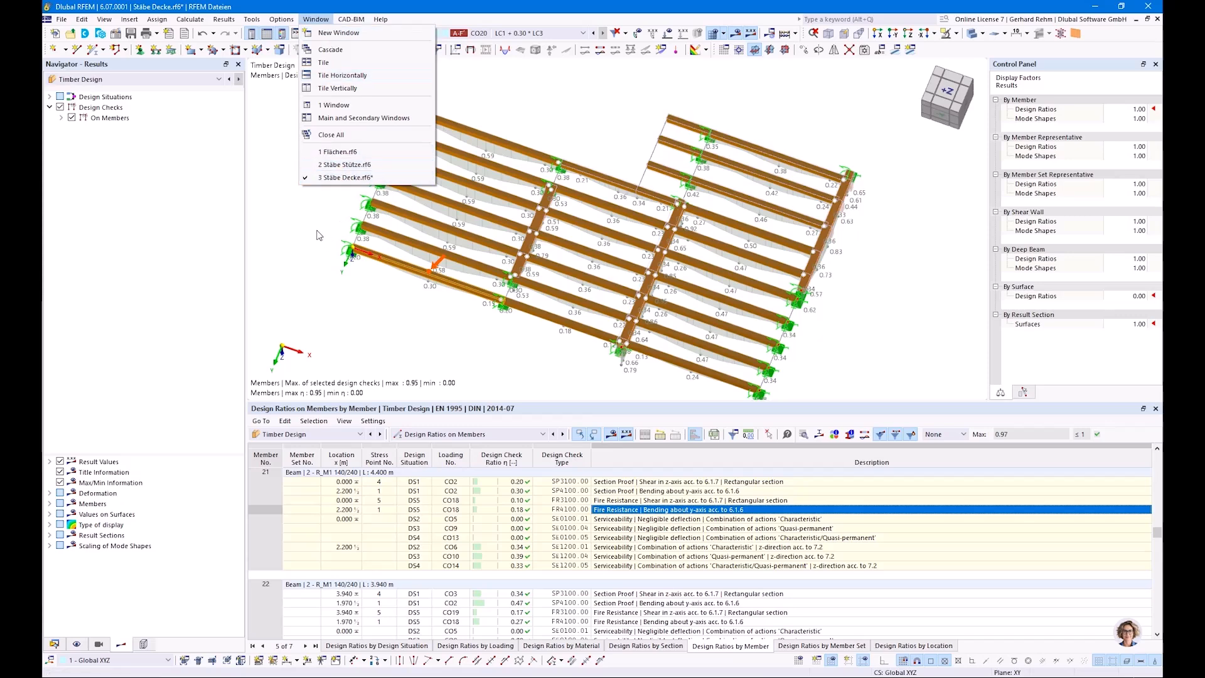
left_click(367, 152)
middle_click_drag(433, 220, 625, 286, "ctrl")
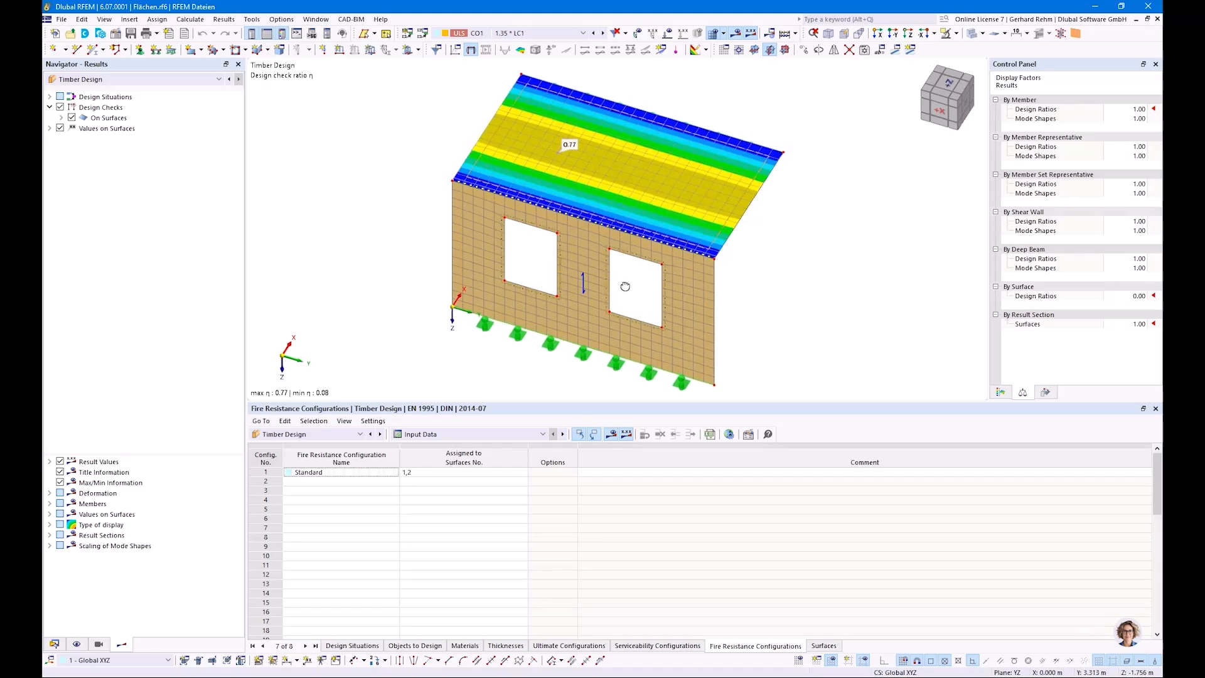
right_click_drag(625, 286, 619, 283, "ctrl")
left_click(920, 374)
left_click_drag(909, 401, 908, 506)
Examine the wall and ceiling surfaces of the model in side view and from several 3D angles.
middle_click_drag(831, 339, 660, 271, "ctrl")
right_click_drag(661, 271, 671, 241, "ctrl")
left_click(747, 142)
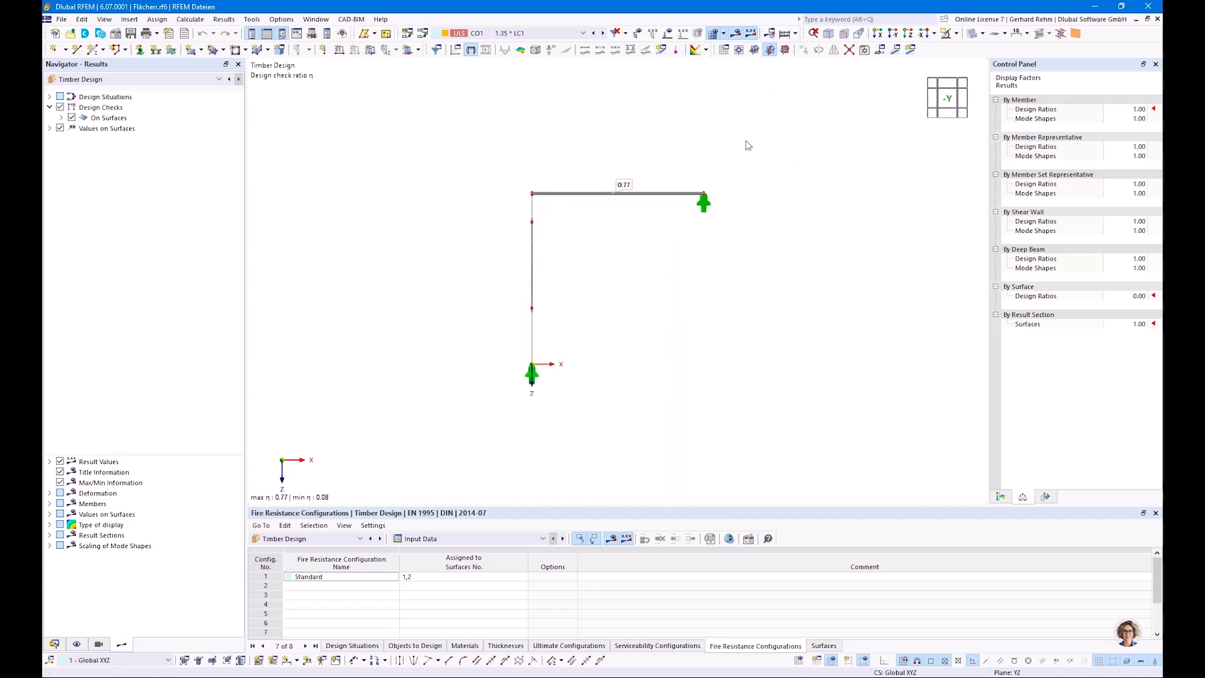
middle_click_drag(694, 228, 750, 304, "ctrl")
right_click_drag(750, 305, 622, 304, "ctrl")
left_click(620, 293)
right_click_drag(551, 399, 778, 415, "ctrl")
left_click(685, 314)
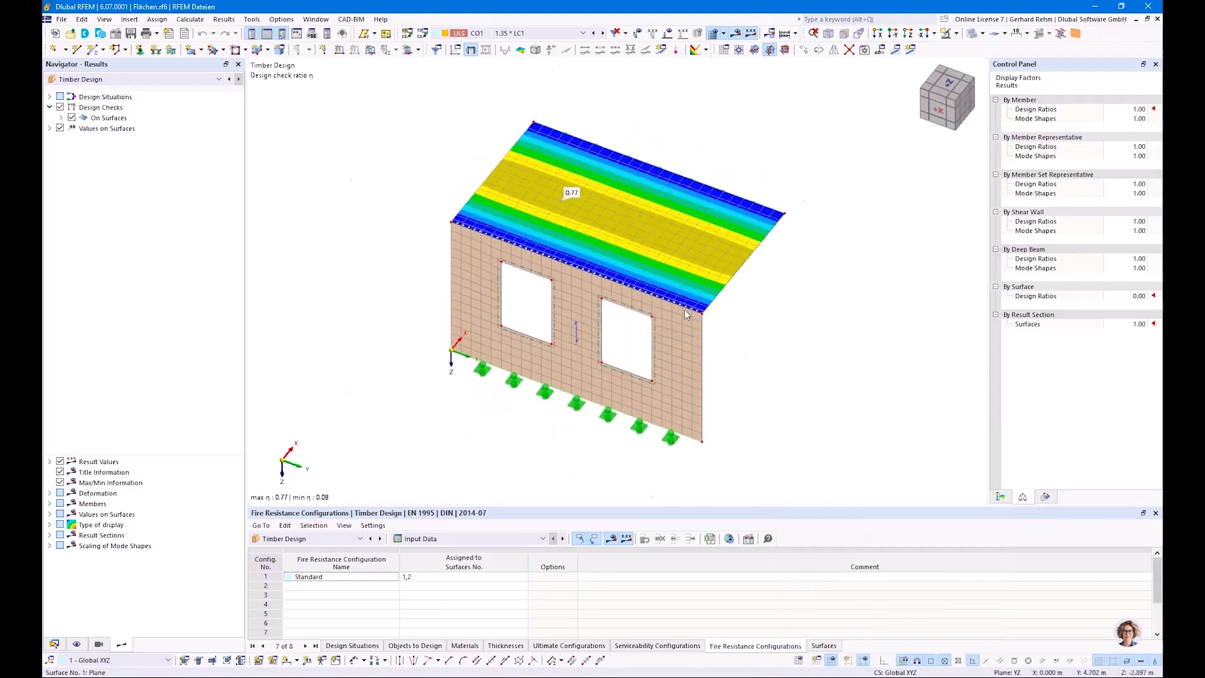
scroll(685, 314, "up", 2)
scroll(810, 323, "down", 2)
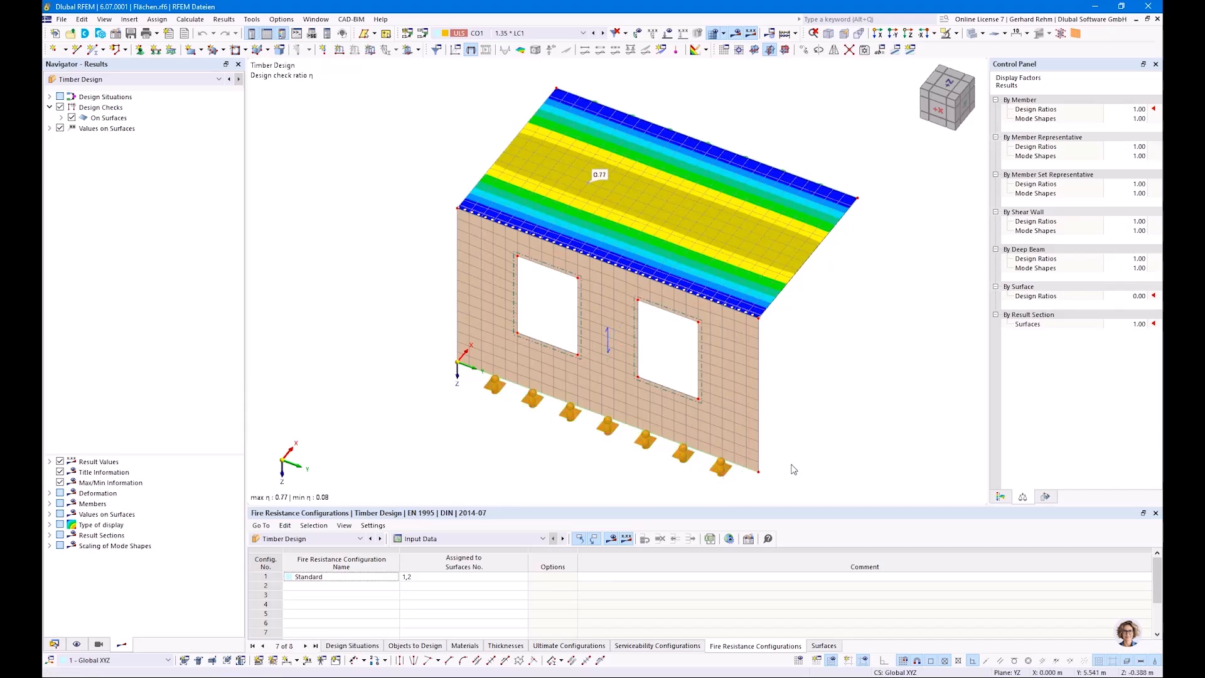
middle_click_drag(892, 342, 855, 344, "ctrl")
right_click(857, 345)
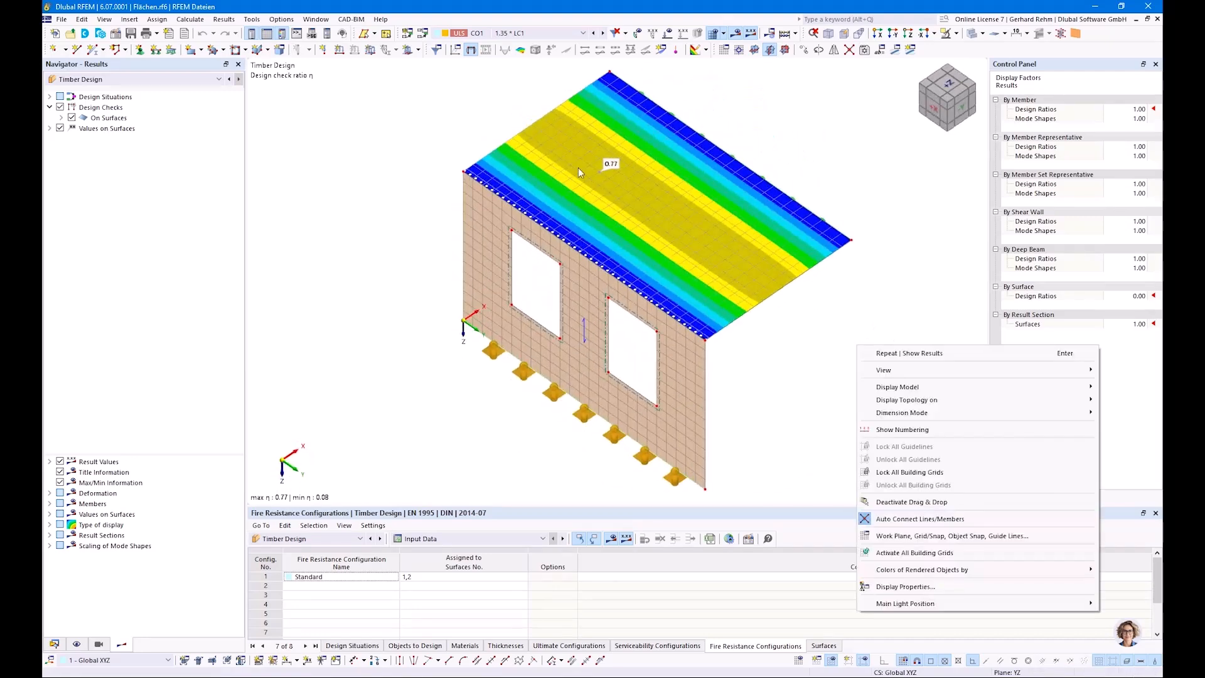
Inspect the 80 mm uniform thickness and its GL24h material's orthotropic parameters, leaving both without changes.
left_click(55, 645)
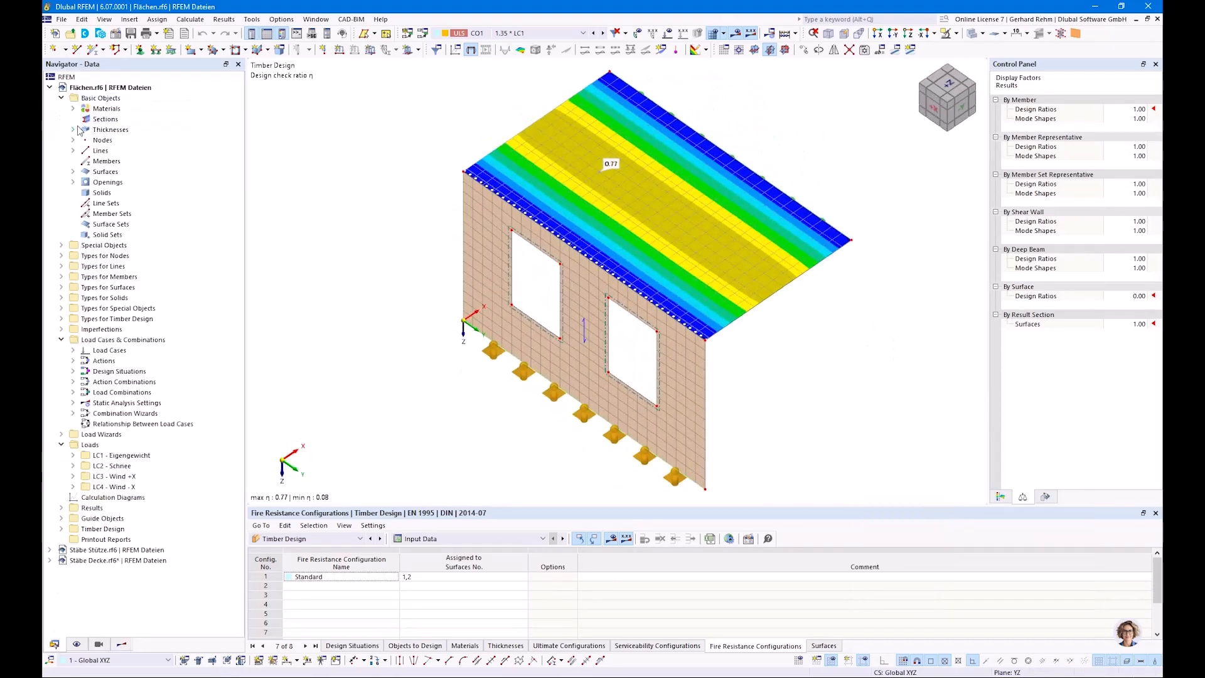
left_click(73, 129)
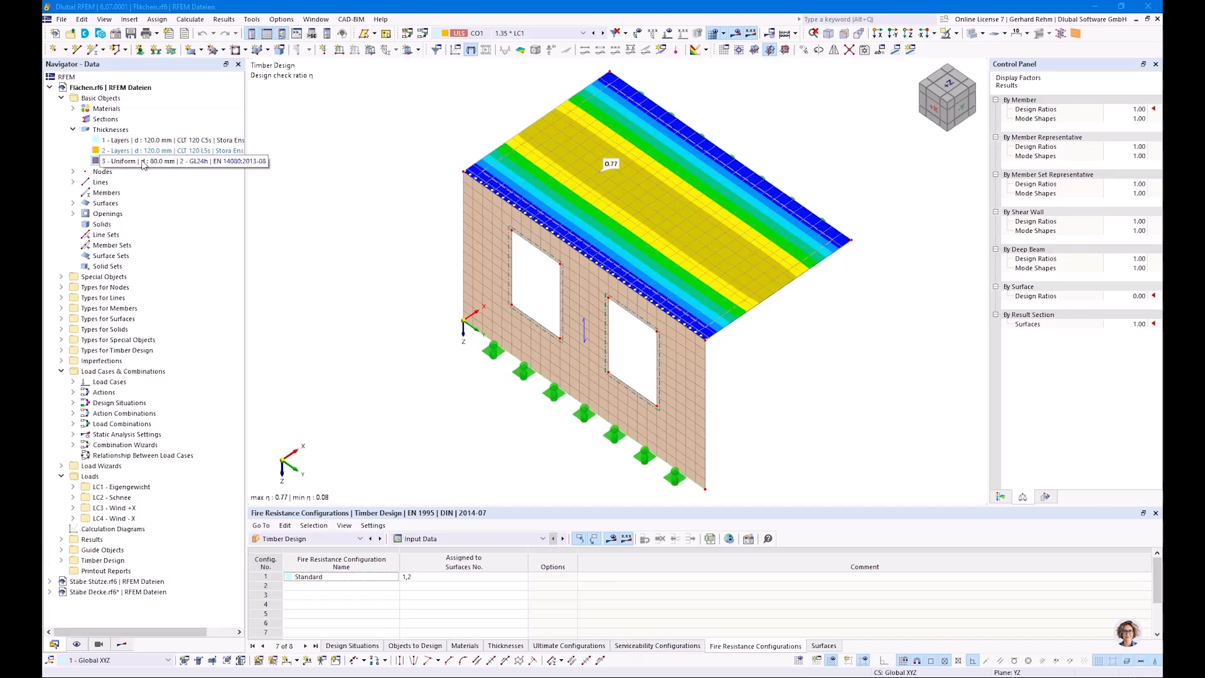
double_click(188, 161)
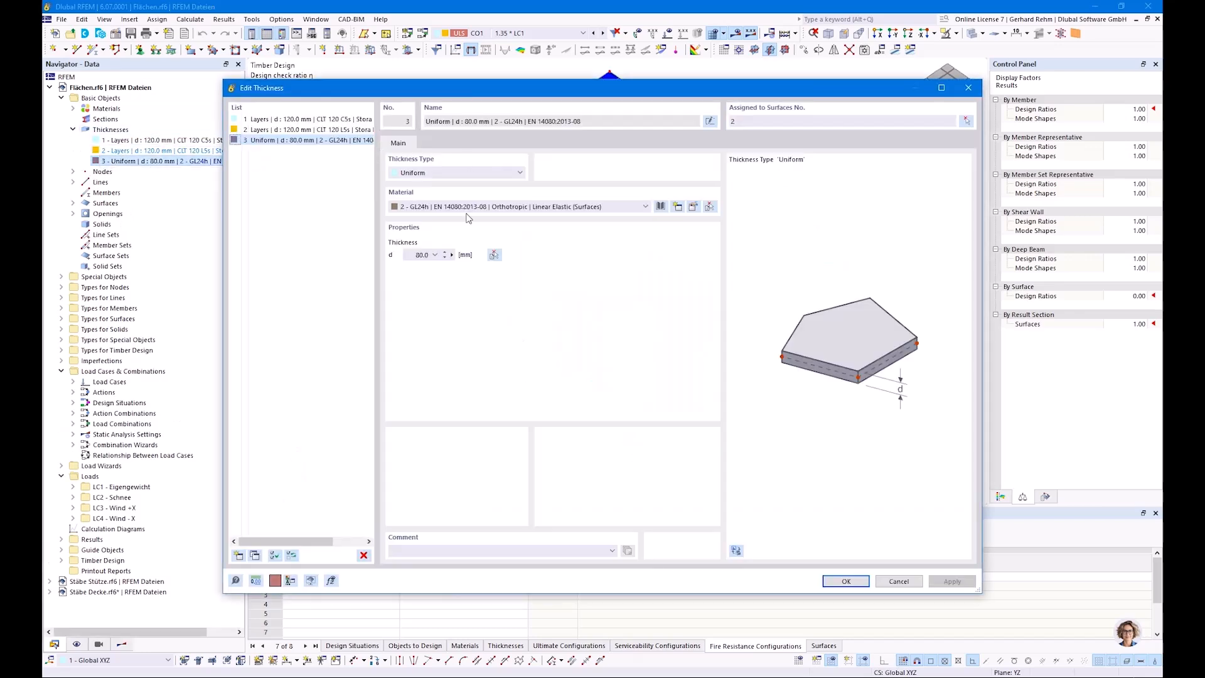
left_click_drag(465, 95, 515, 281)
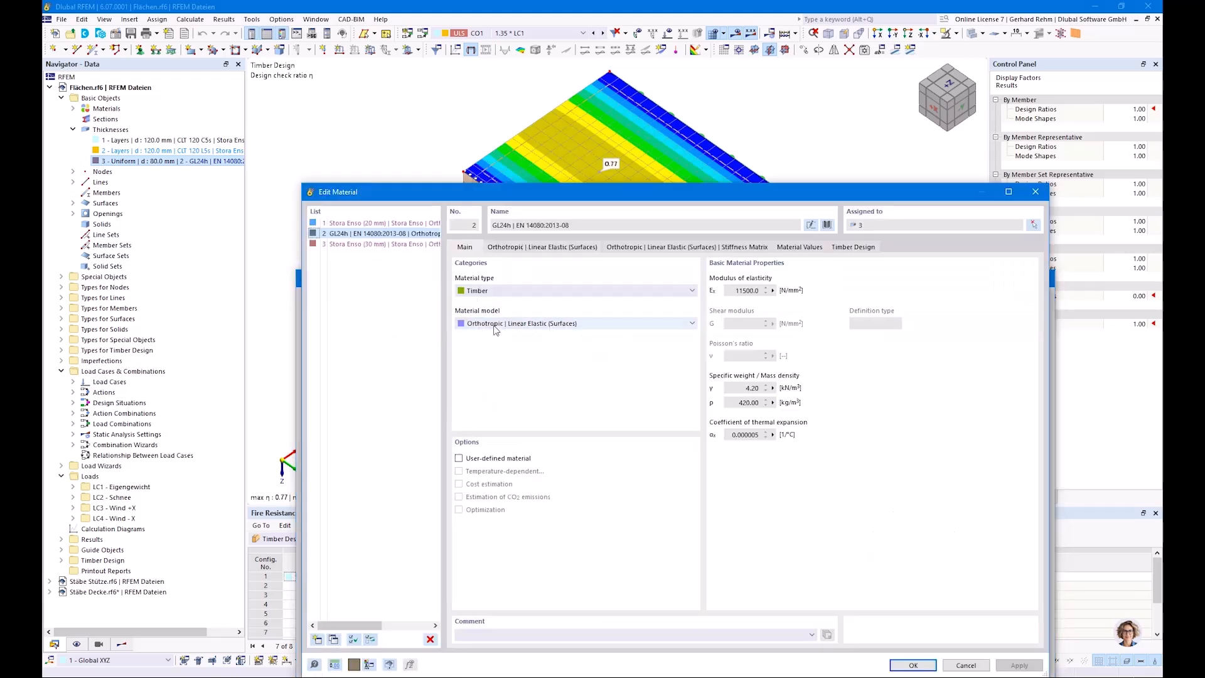
left_click(519, 248)
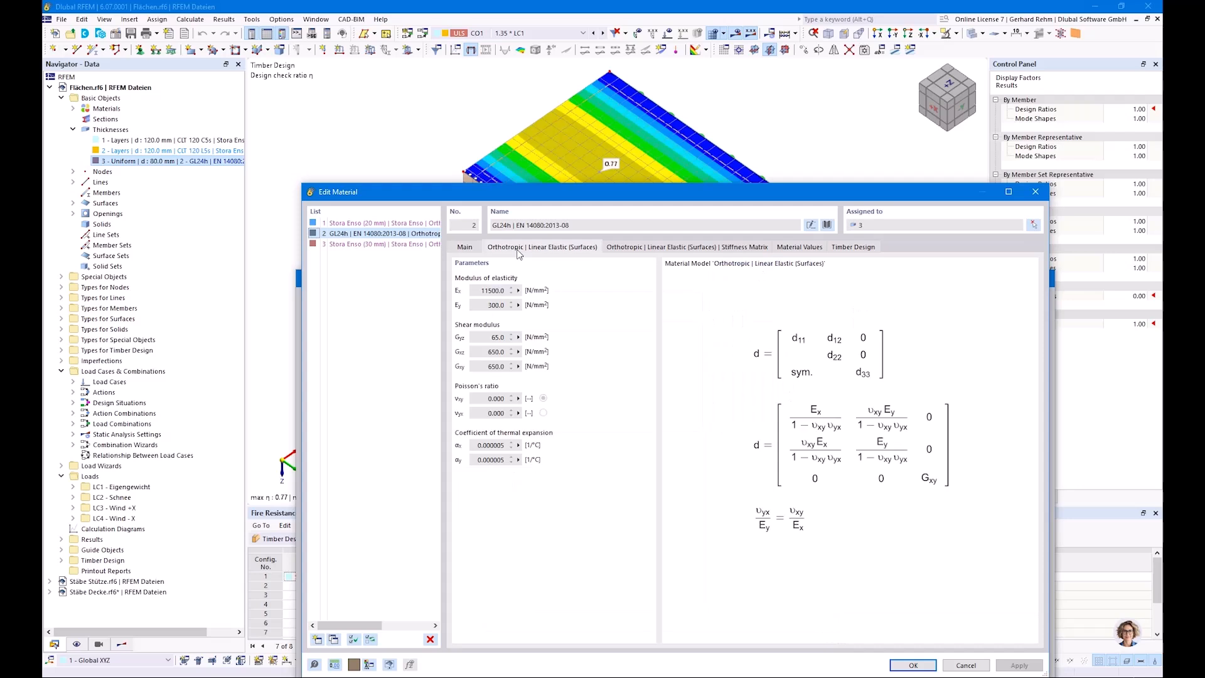
left_click_drag(479, 290, 535, 295)
left_click(465, 247)
left_click(1037, 192)
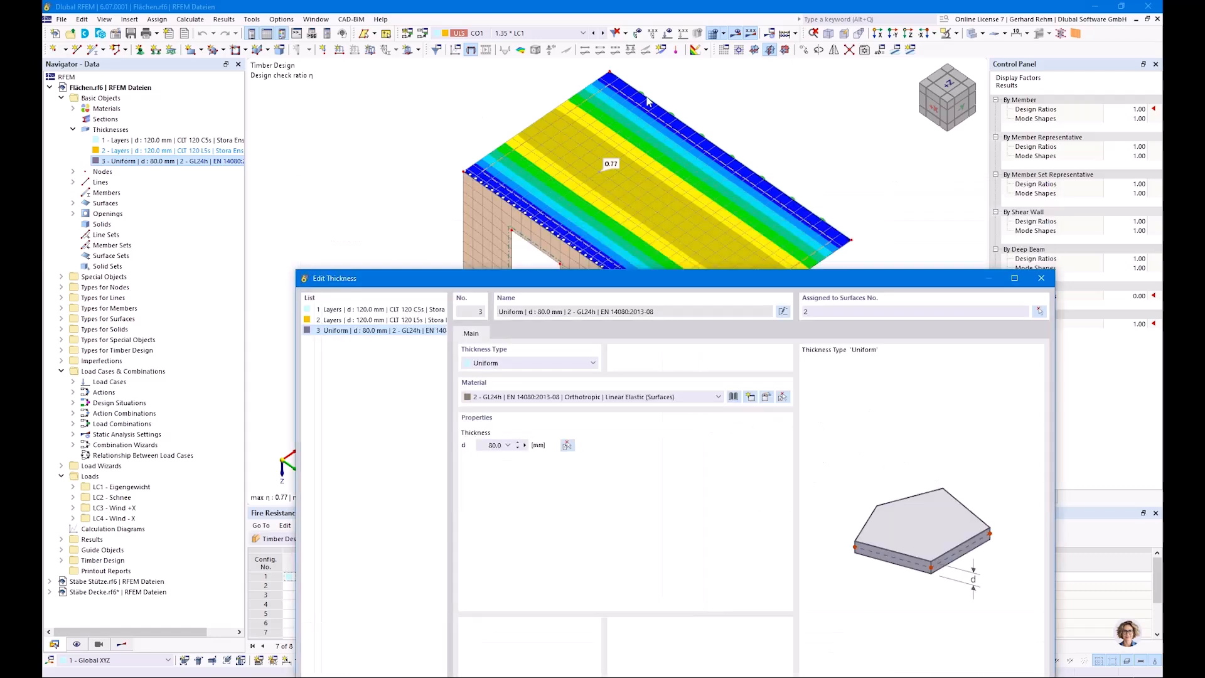
left_click(1037, 279)
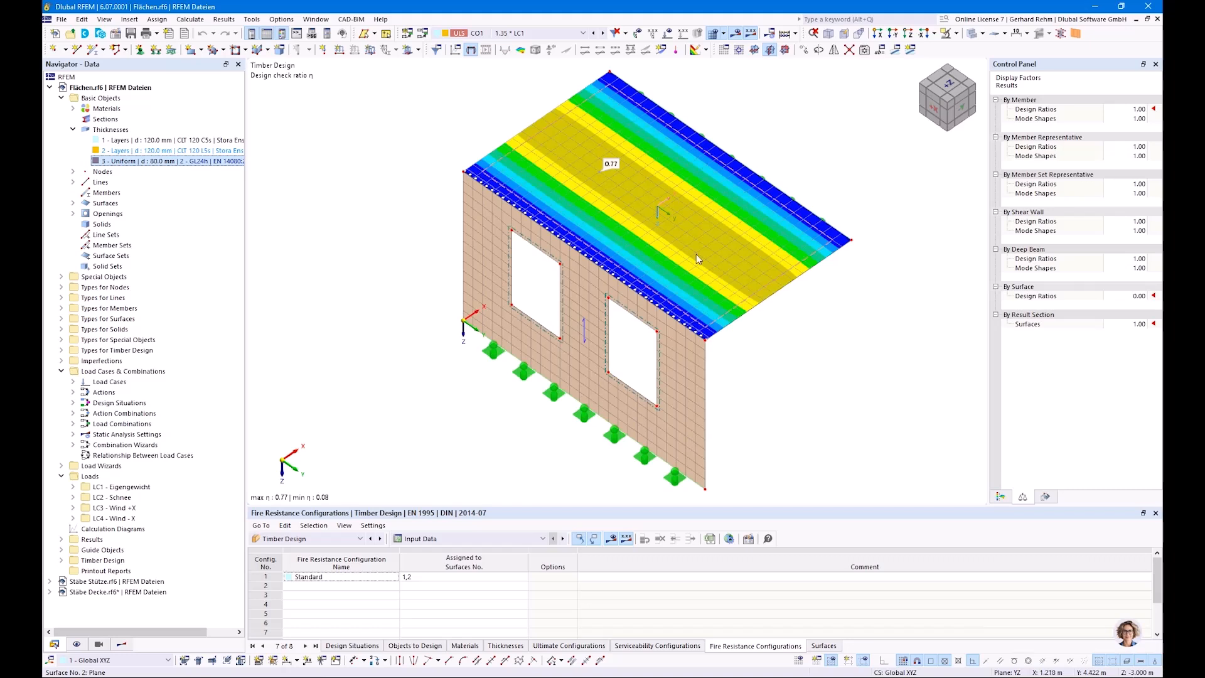
Set the required time of fire resistance for surfaces to 90 min in the Standard fire resistance configuration of ceiling surface 2.
mouse_move(766, 277)
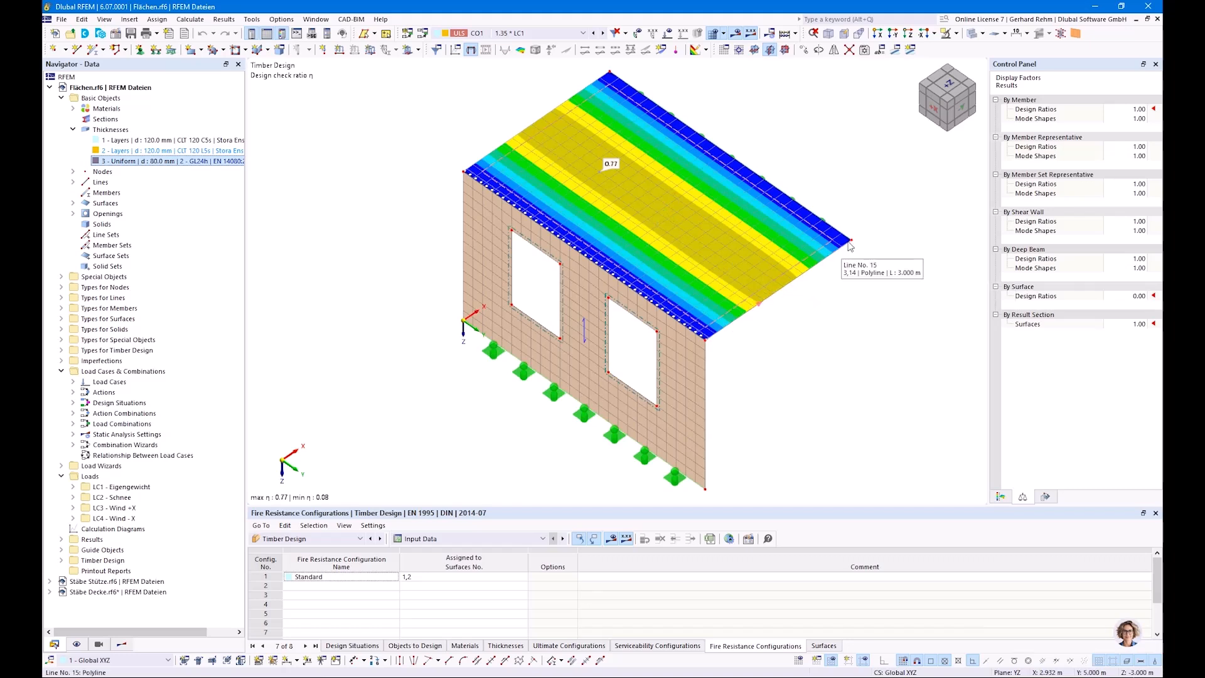
mouse_move(668, 272)
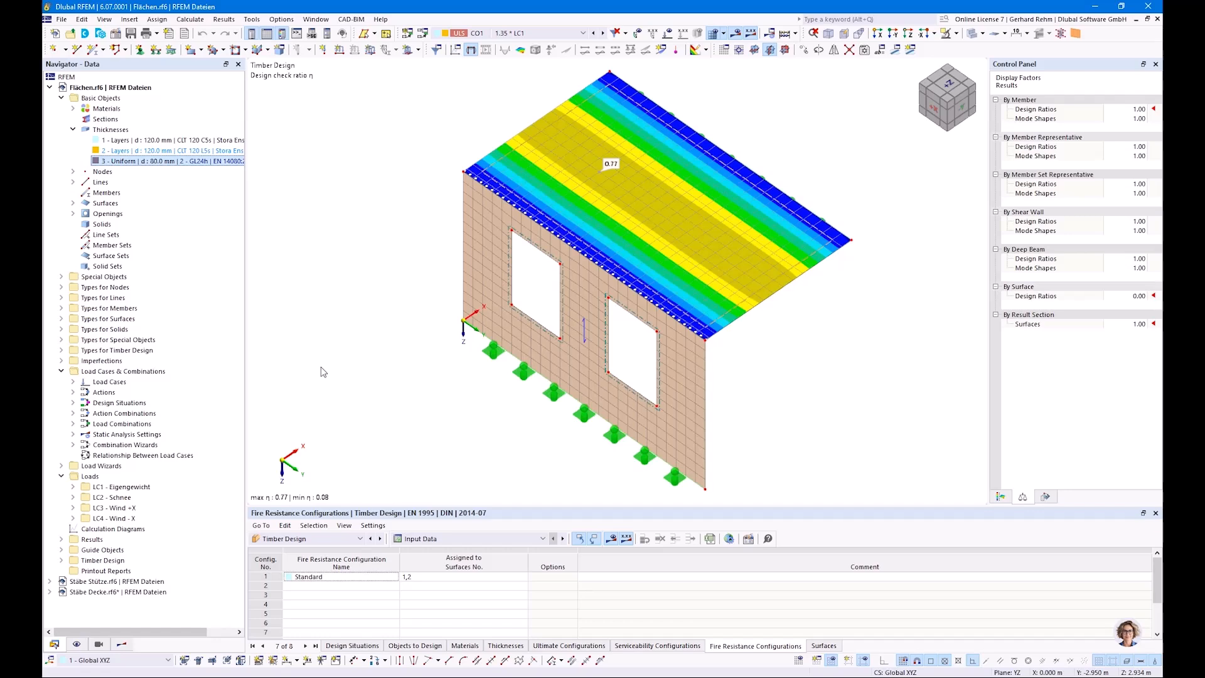
double_click(587, 189)
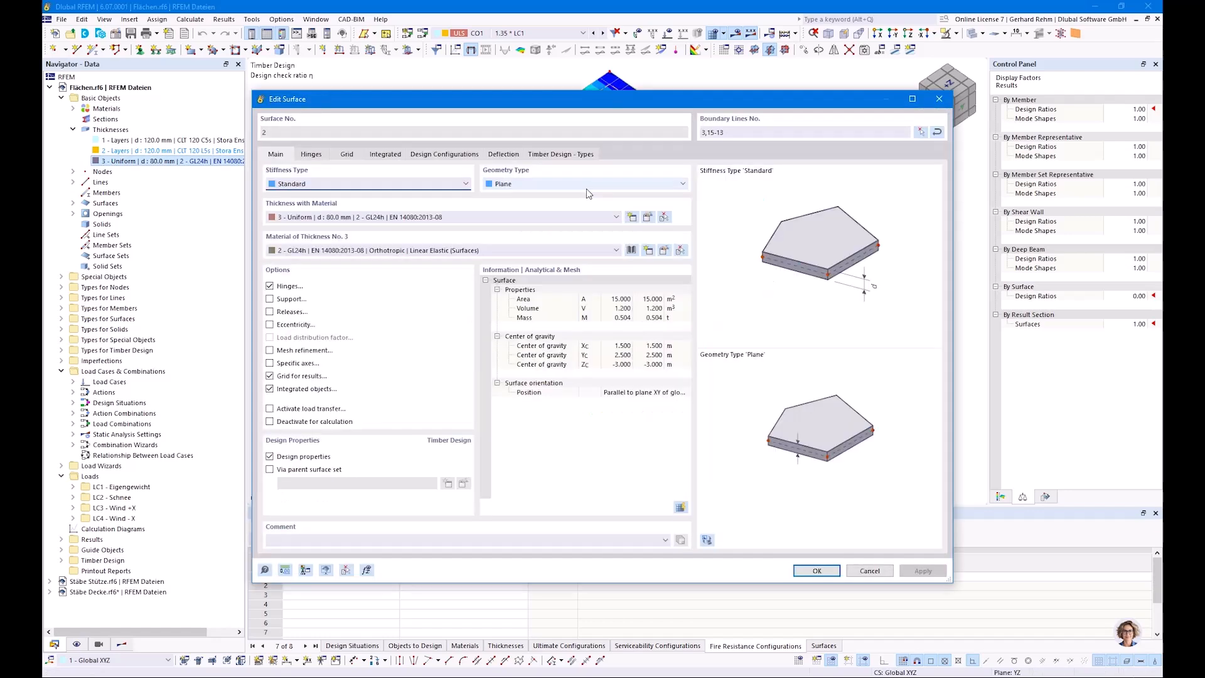
left_click(443, 155)
left_click(662, 260)
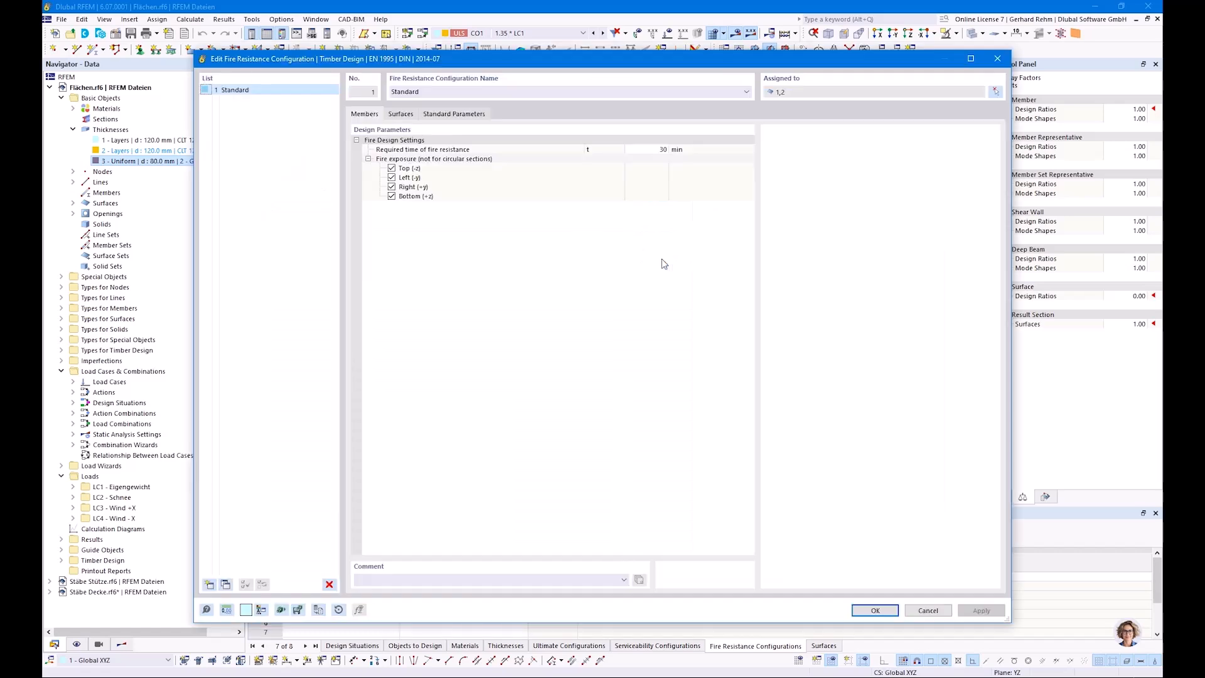
left_click(401, 113)
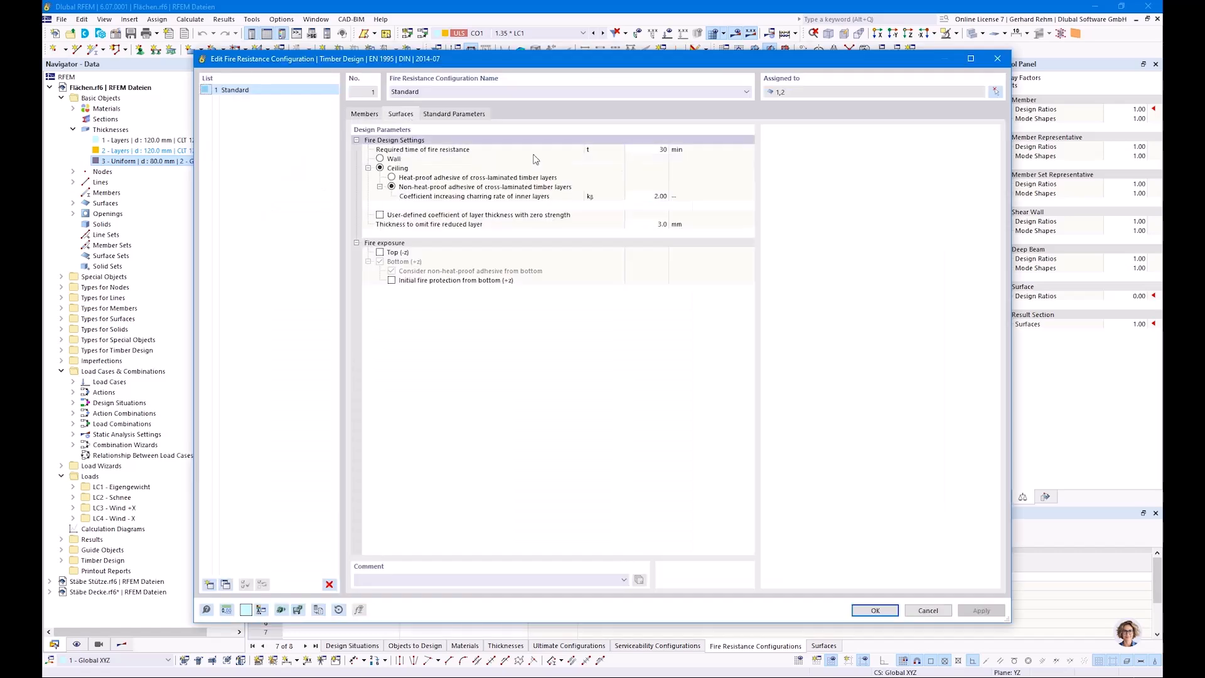
left_click(630, 151)
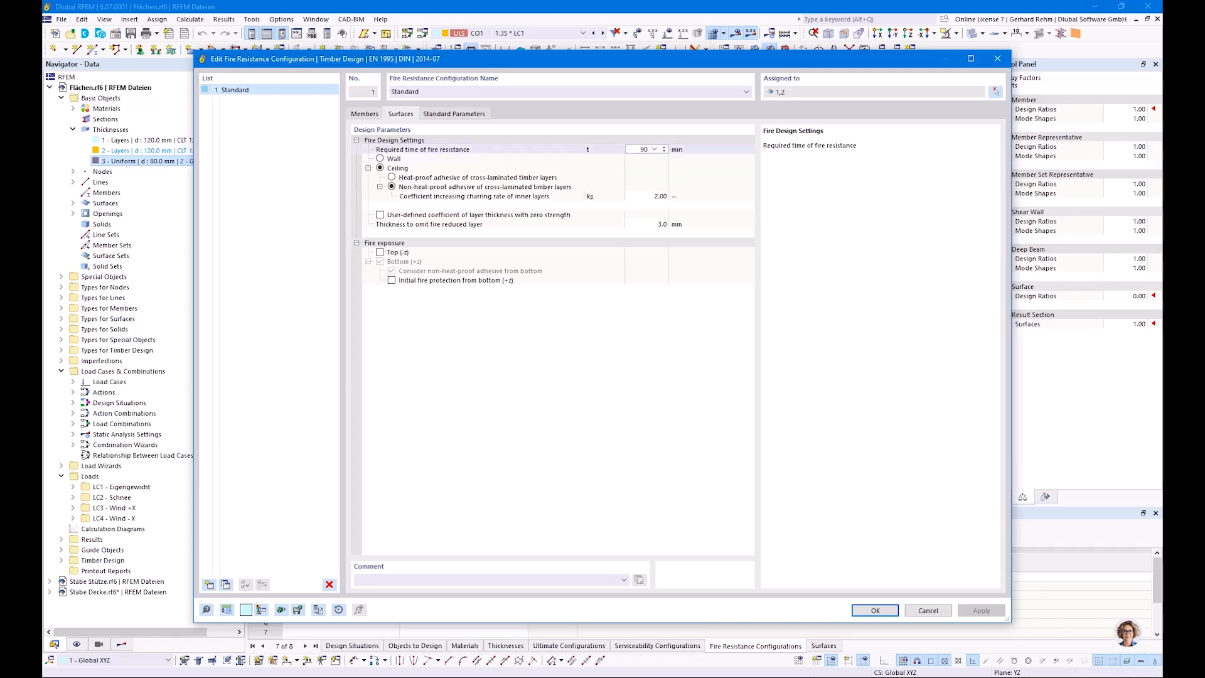
key("Return")
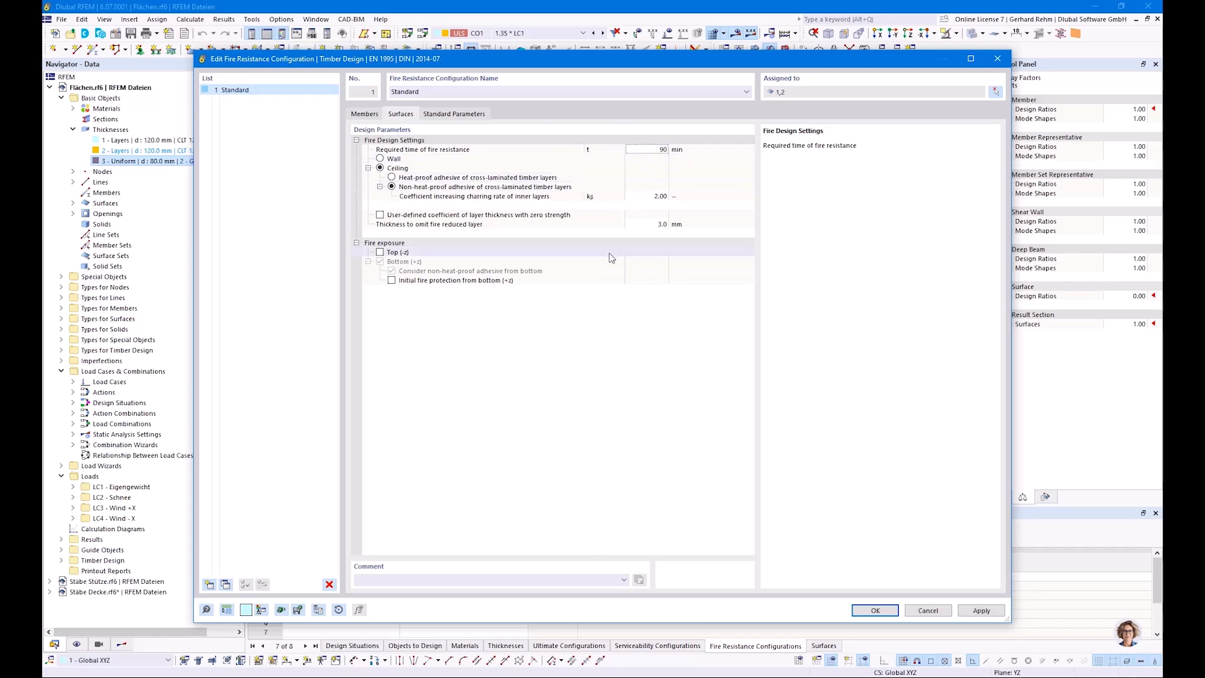
Review the ceiling adhesive and fire exposure settings, accept the configuration with deletion of the Timber Design results, and close surface 2's properties.
left_click_drag(421, 60, 540, 147)
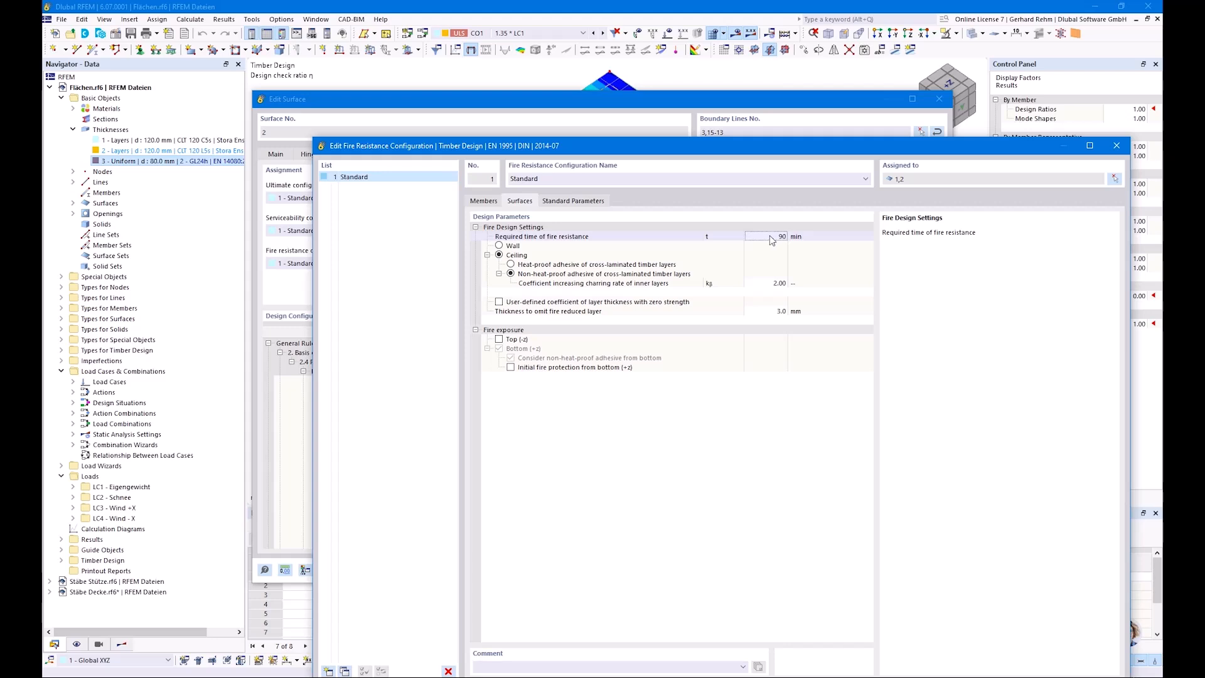
left_click(510, 358)
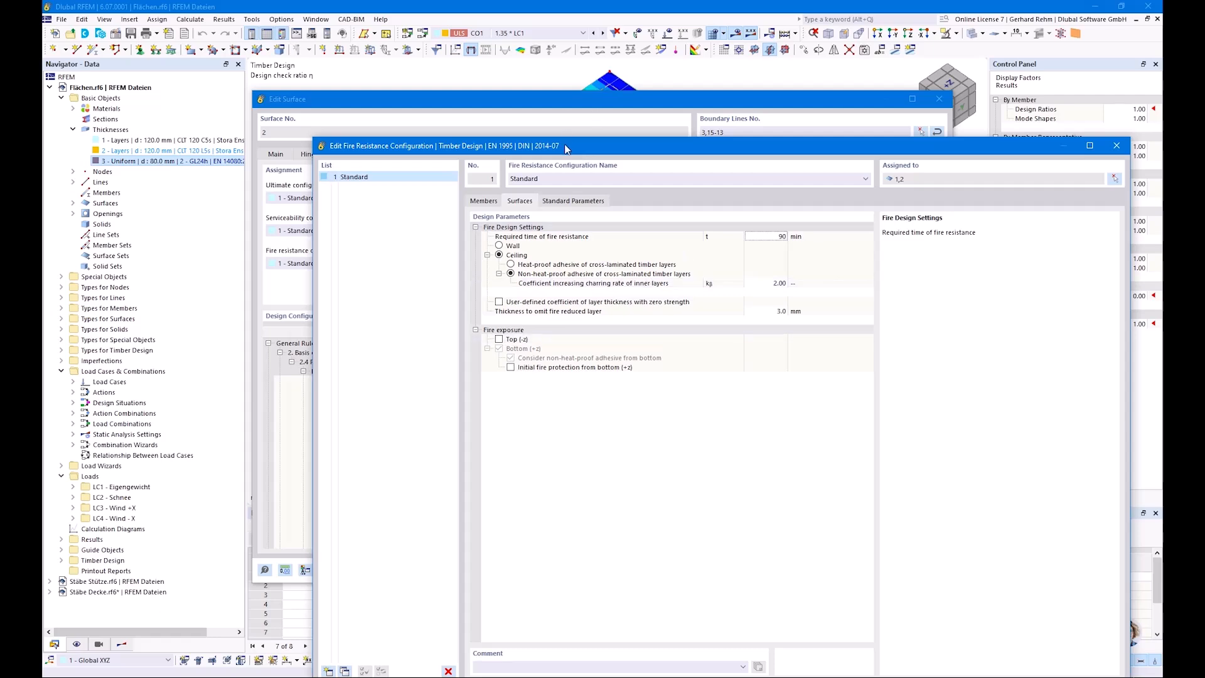
left_click_drag(565, 149, 492, 46)
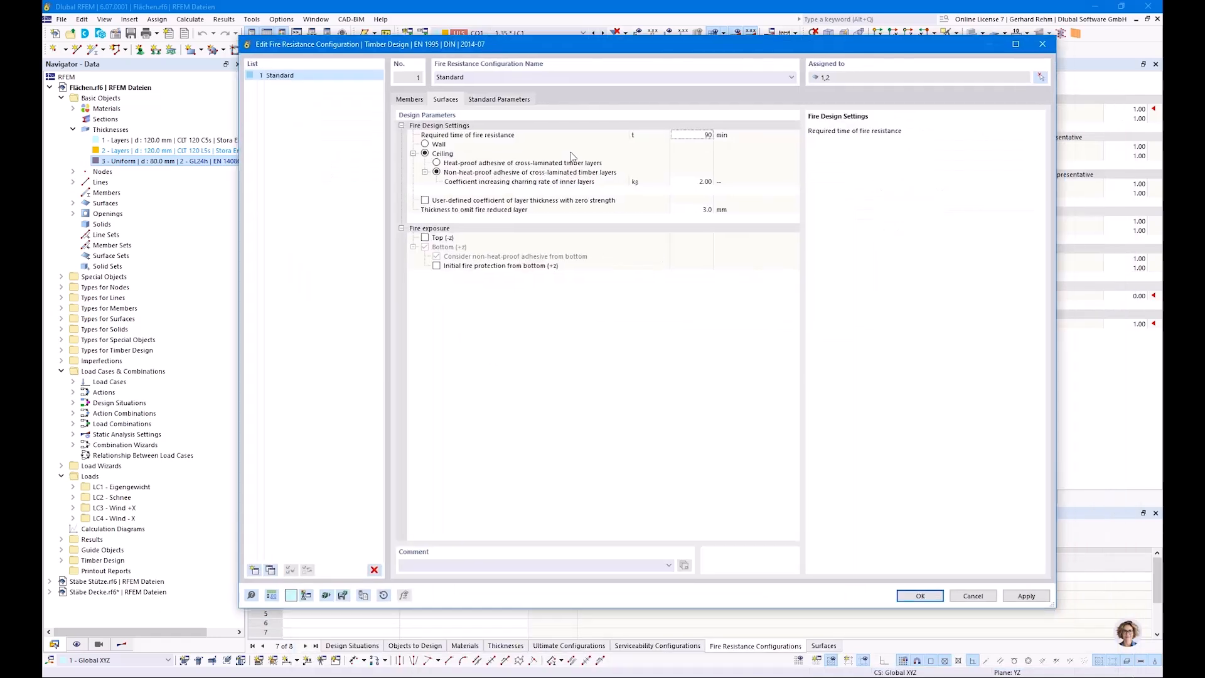
left_click(904, 597)
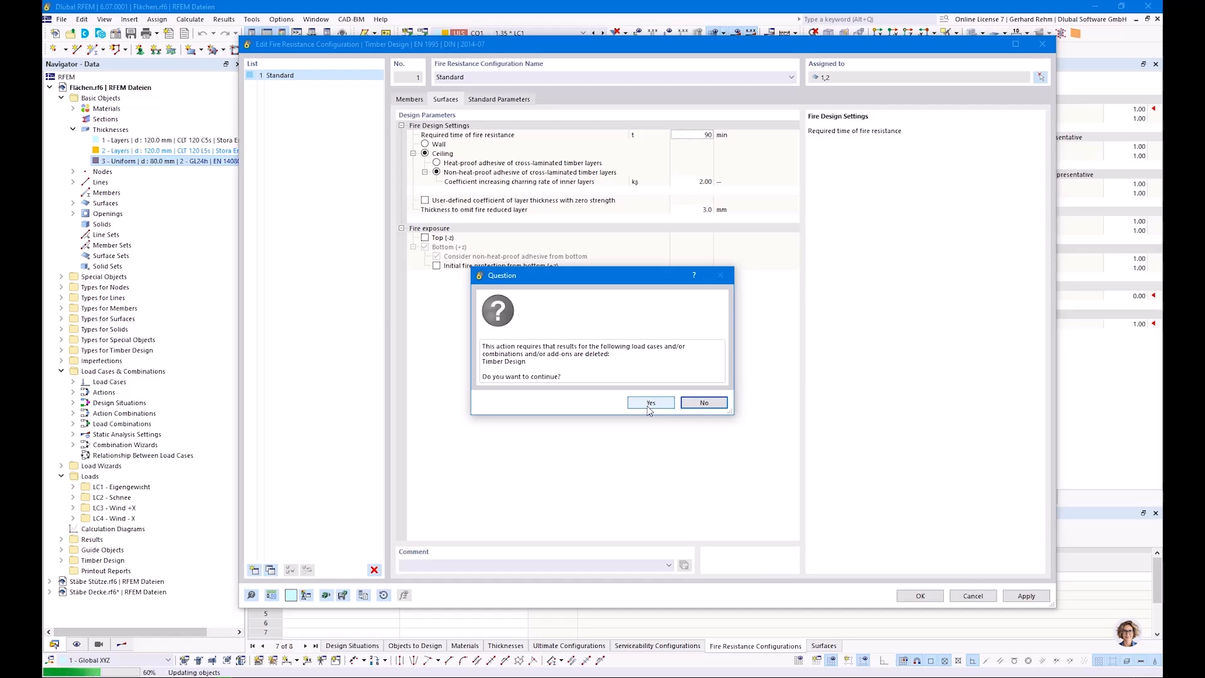
left_click(652, 405)
left_click(816, 570)
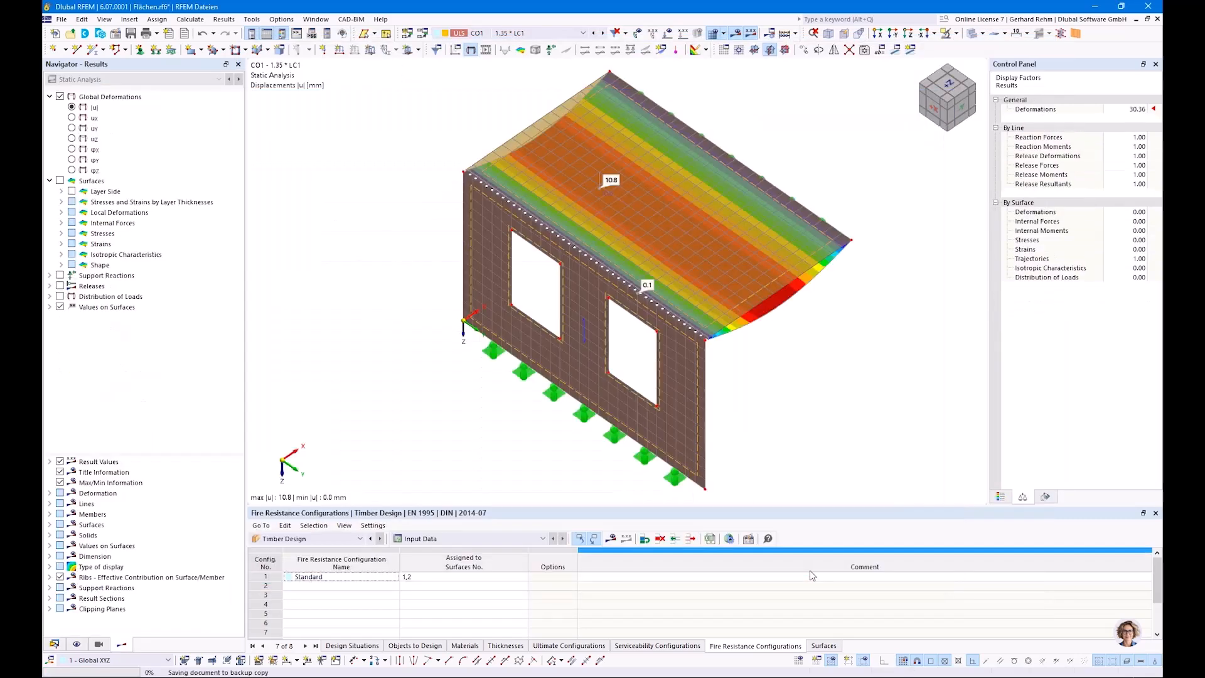
Add a new design situation of type ULS (STR/GEO) - Accidental - Fire - psi-1,1 to the model.
left_click(327, 538)
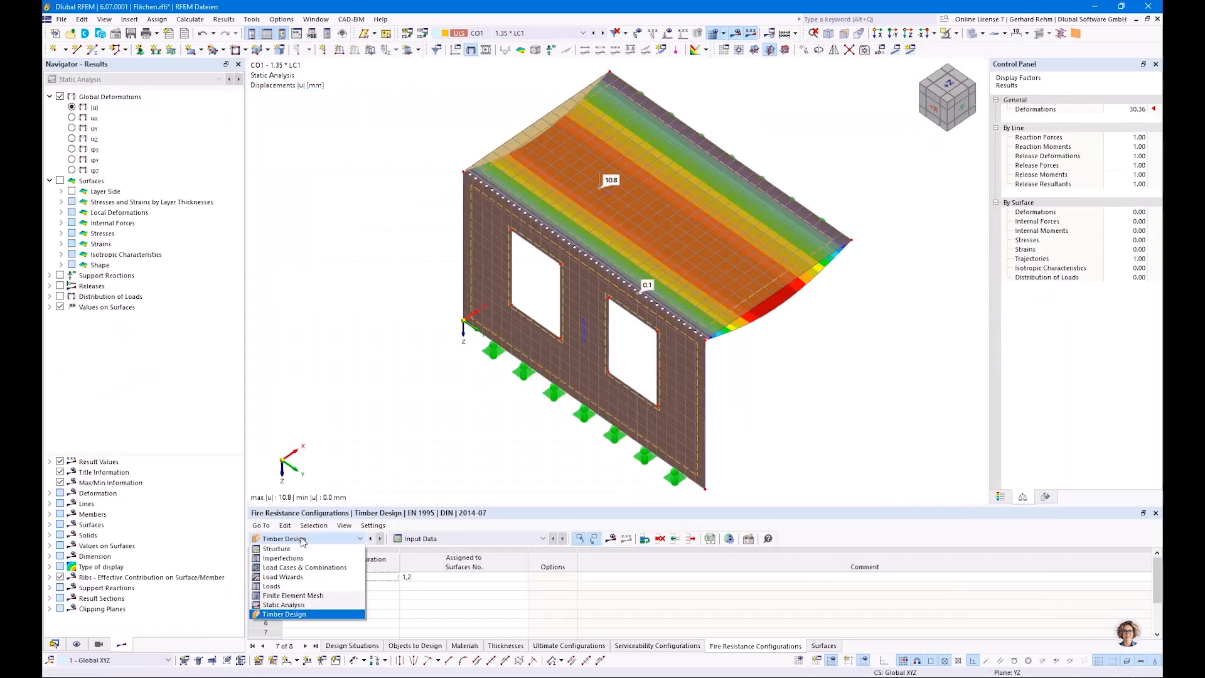
left_click(352, 646)
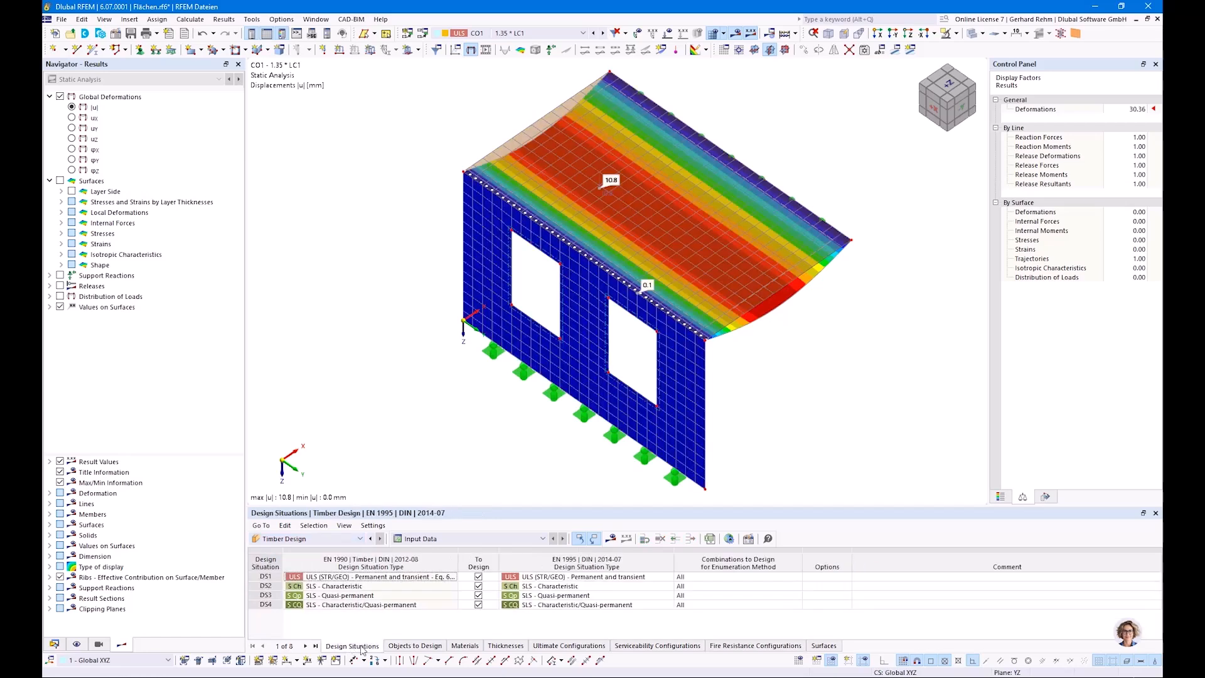
left_click(54, 645)
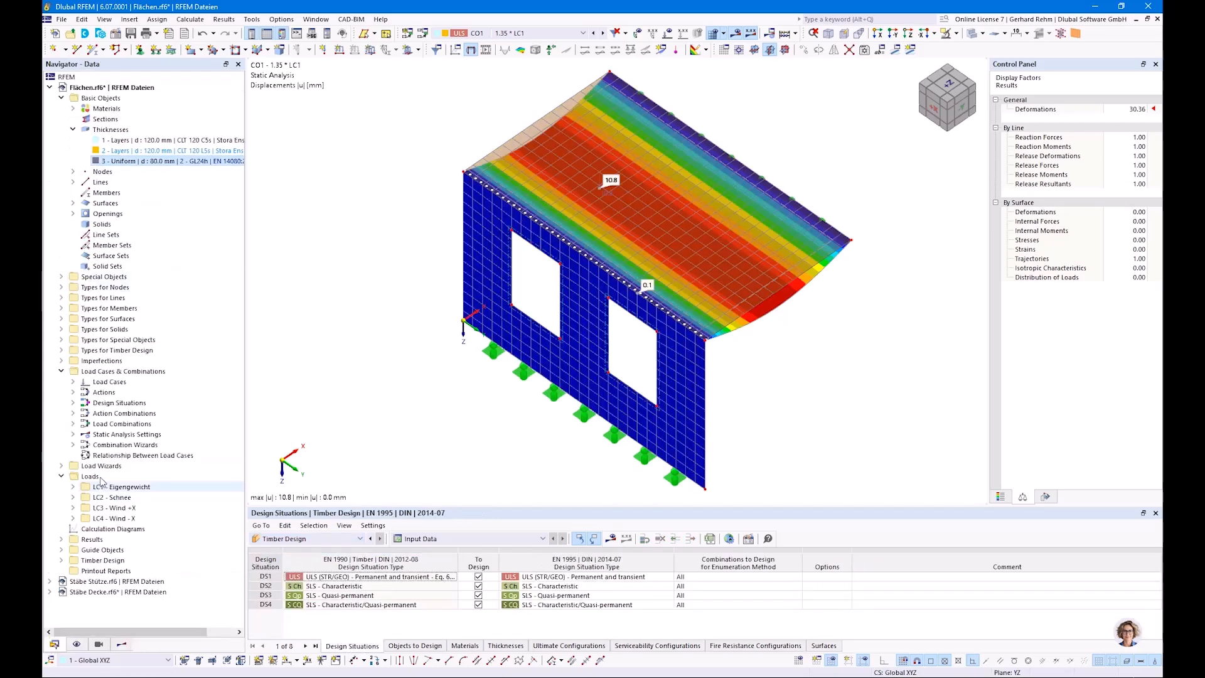
right_click(110, 404)
left_click(122, 415)
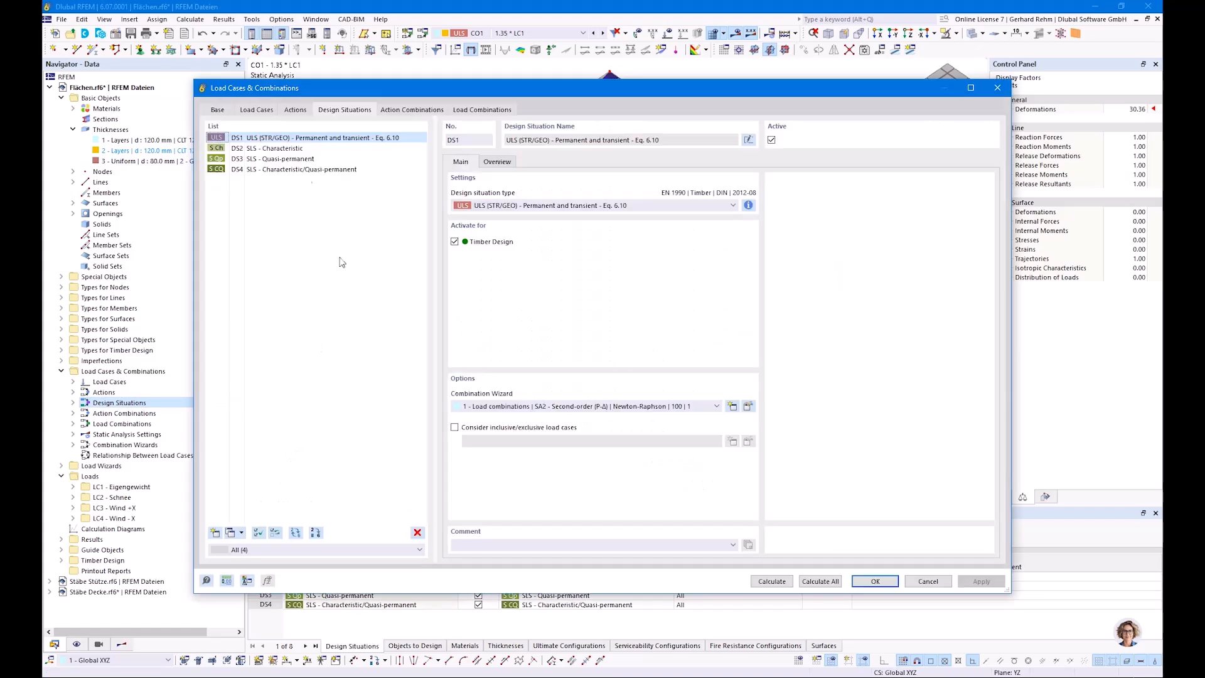
left_click(215, 533)
left_click(509, 206)
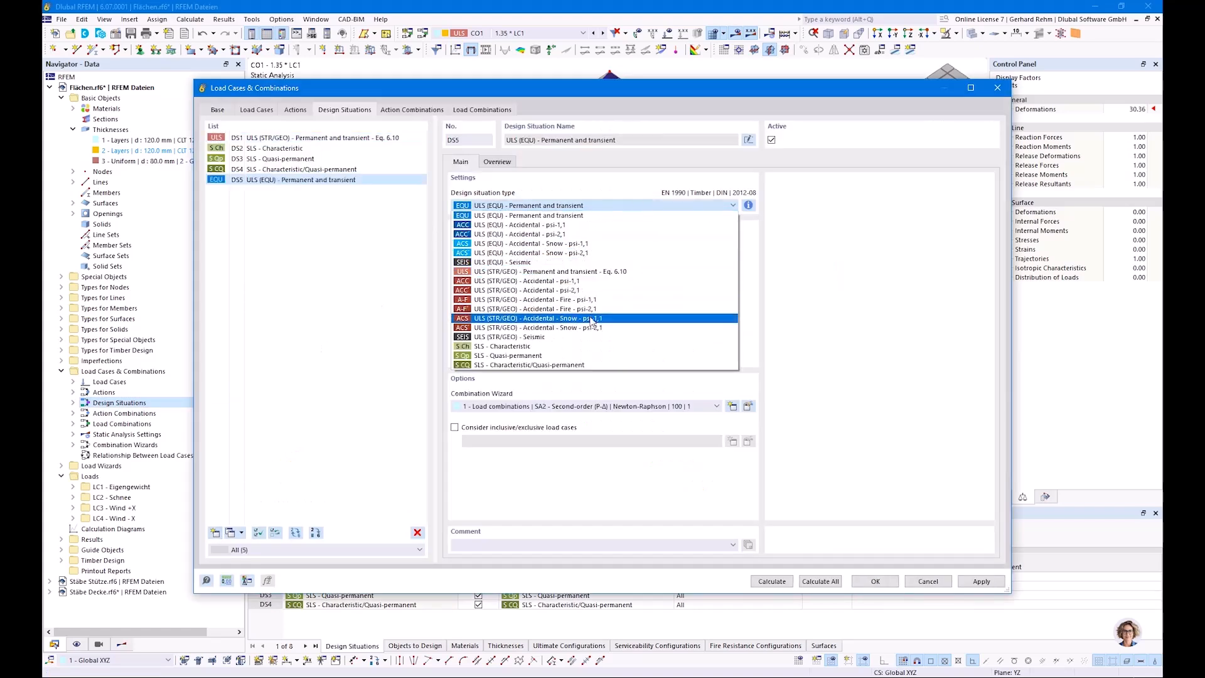
left_click(566, 300)
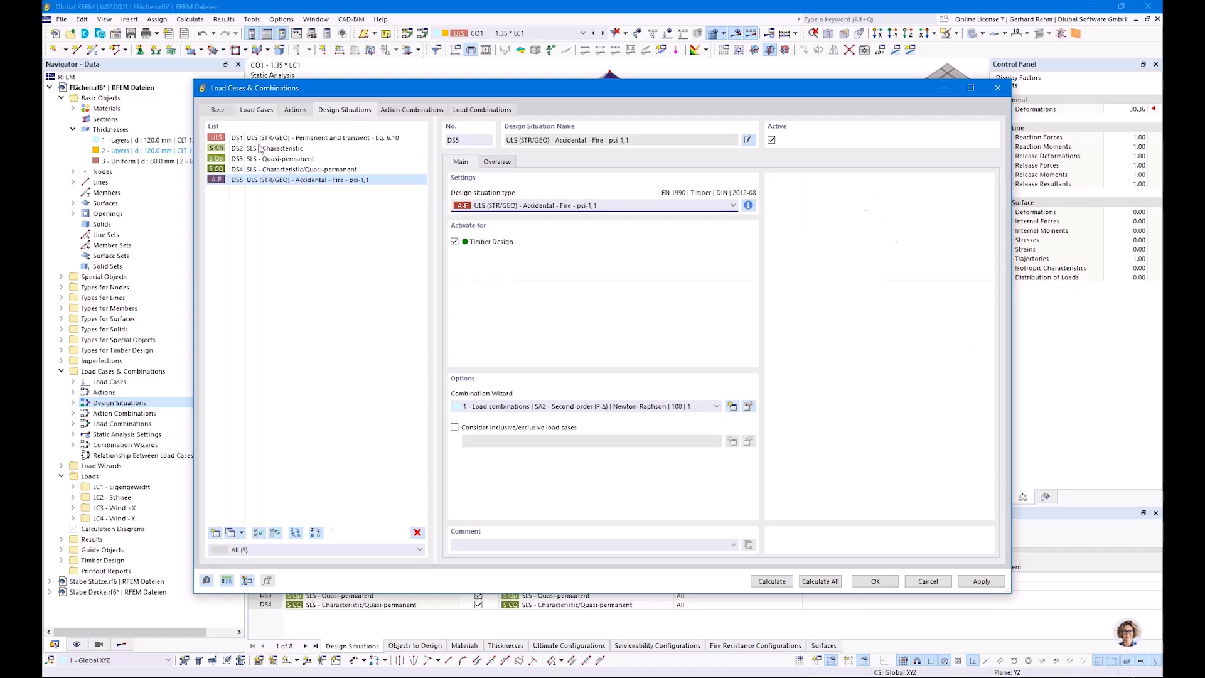
Review the load cases and the assignments of fire load combinations CO26 to CO29, and cancel the load cases and combinations dialog.
left_click(256, 109)
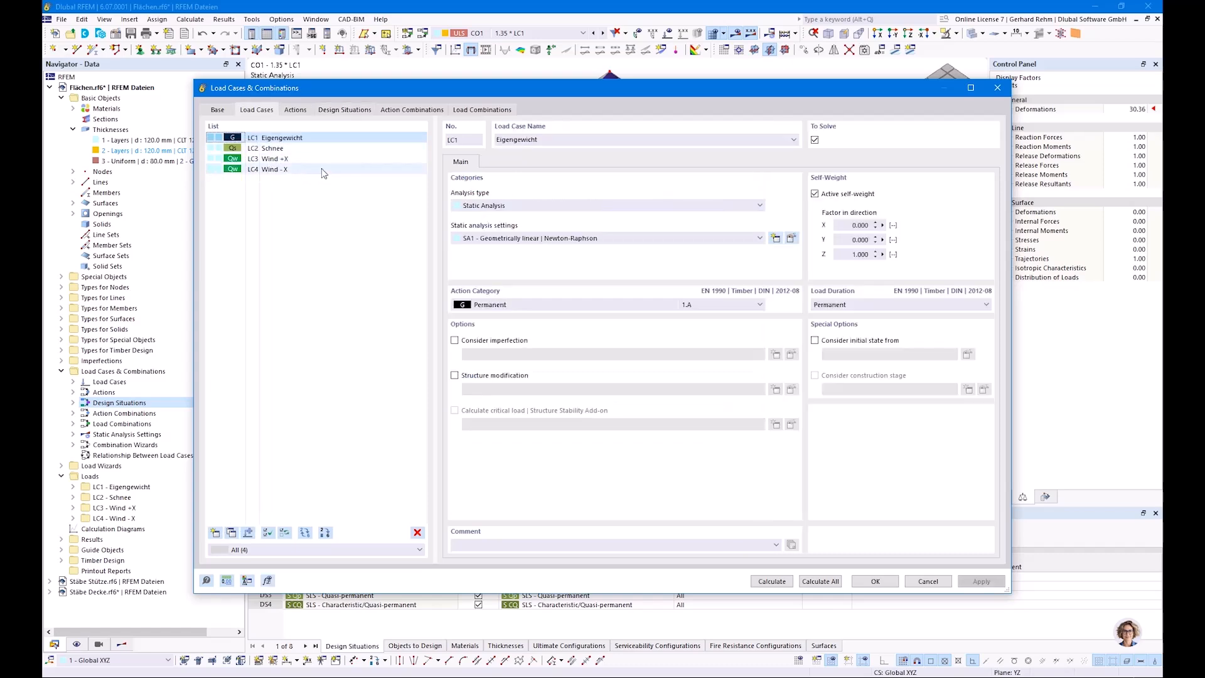
left_click_drag(322, 95, 341, 348)
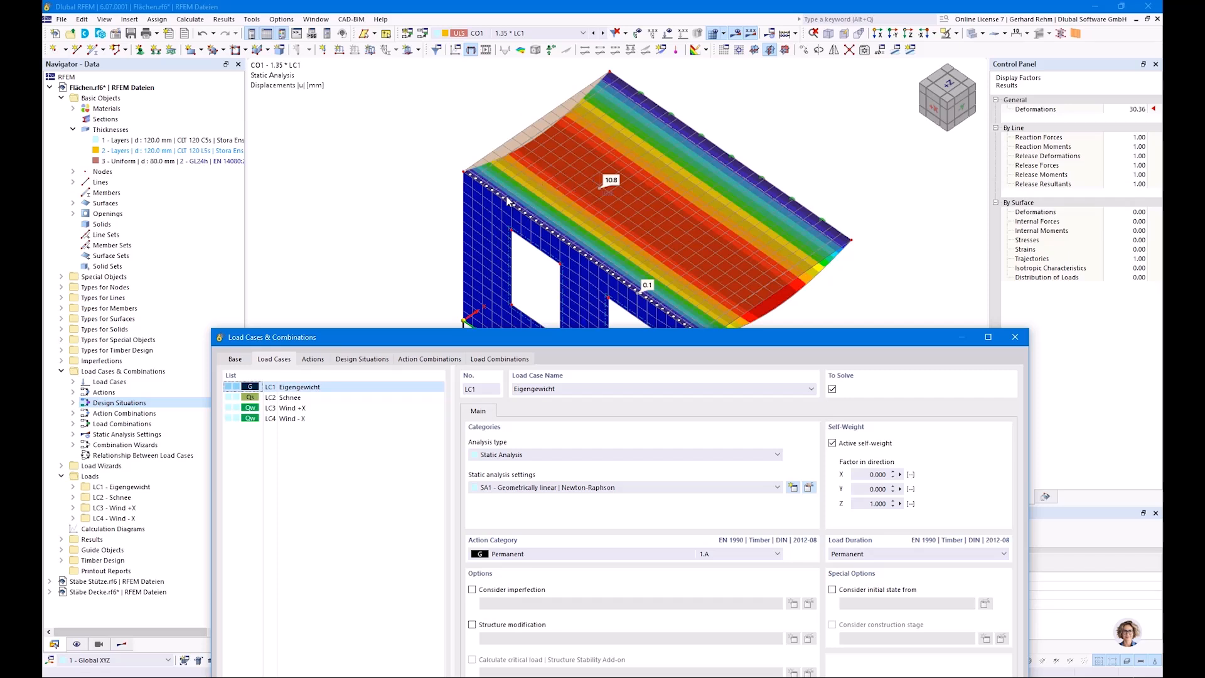
left_click_drag(504, 344, 403, 155)
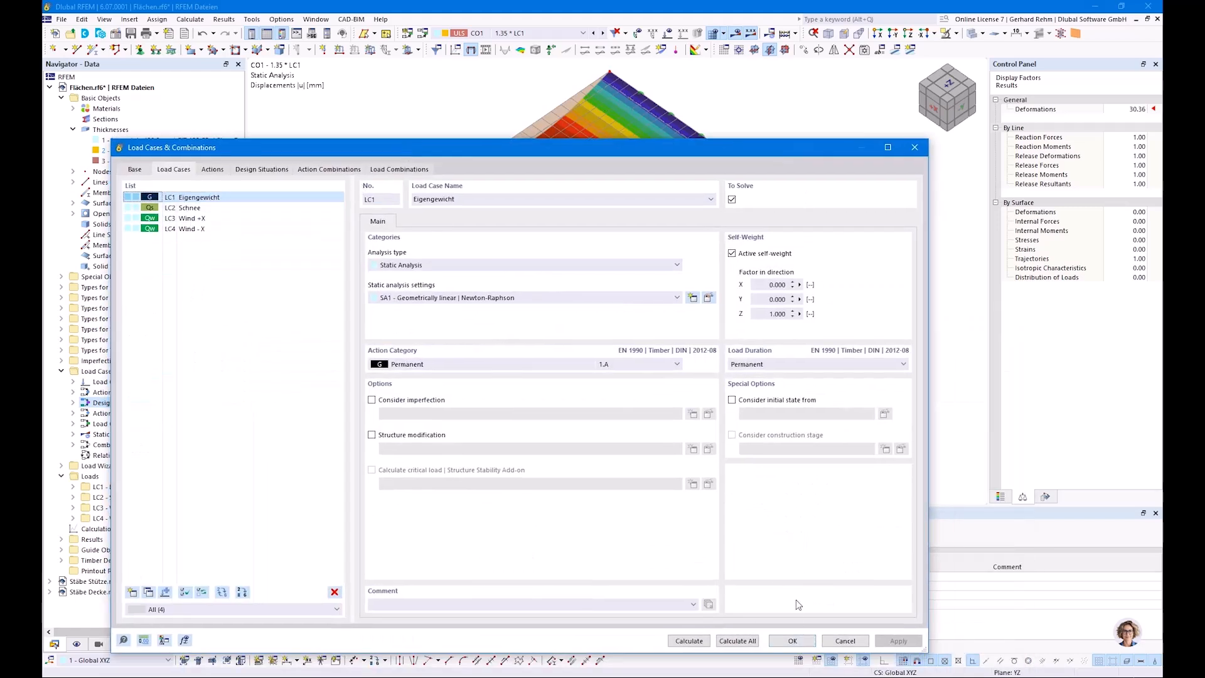
left_click(384, 169)
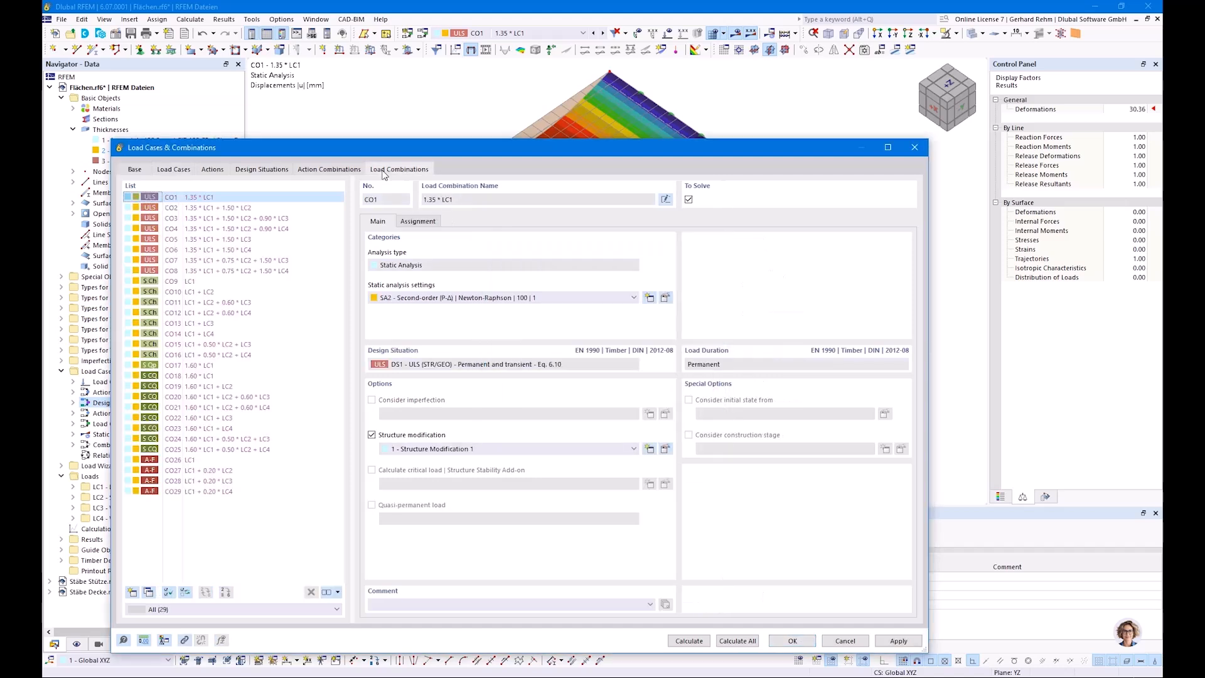
left_click(418, 221)
left_click(176, 461)
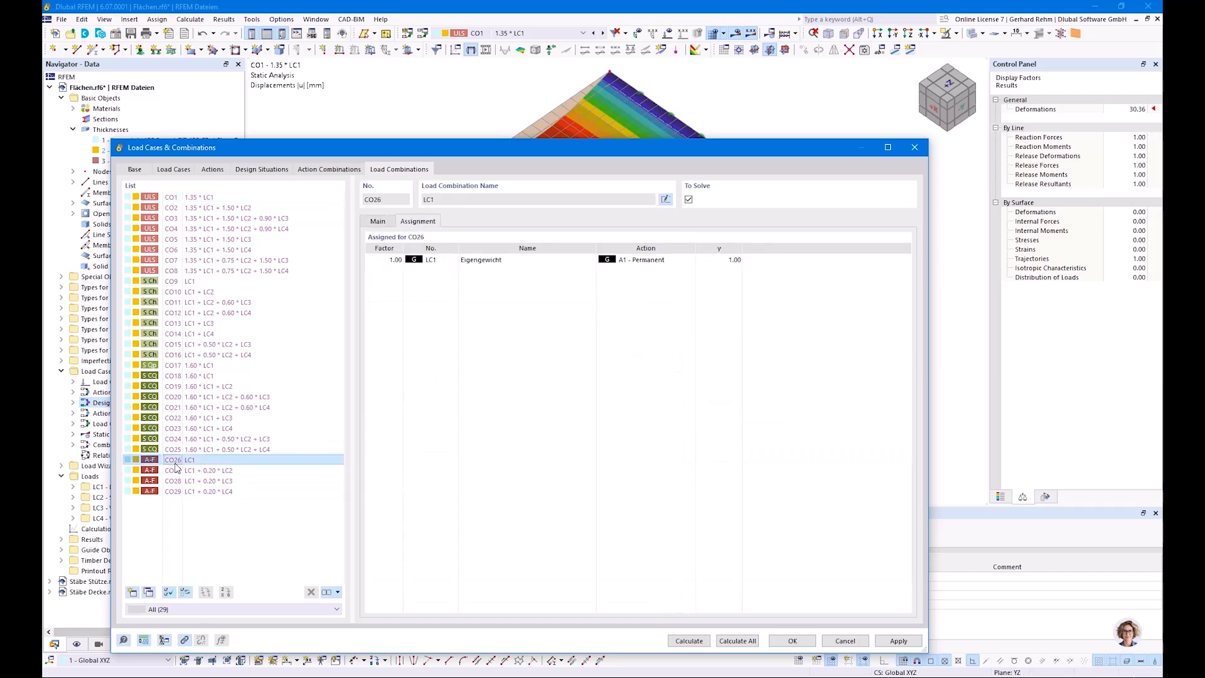
left_click(177, 471)
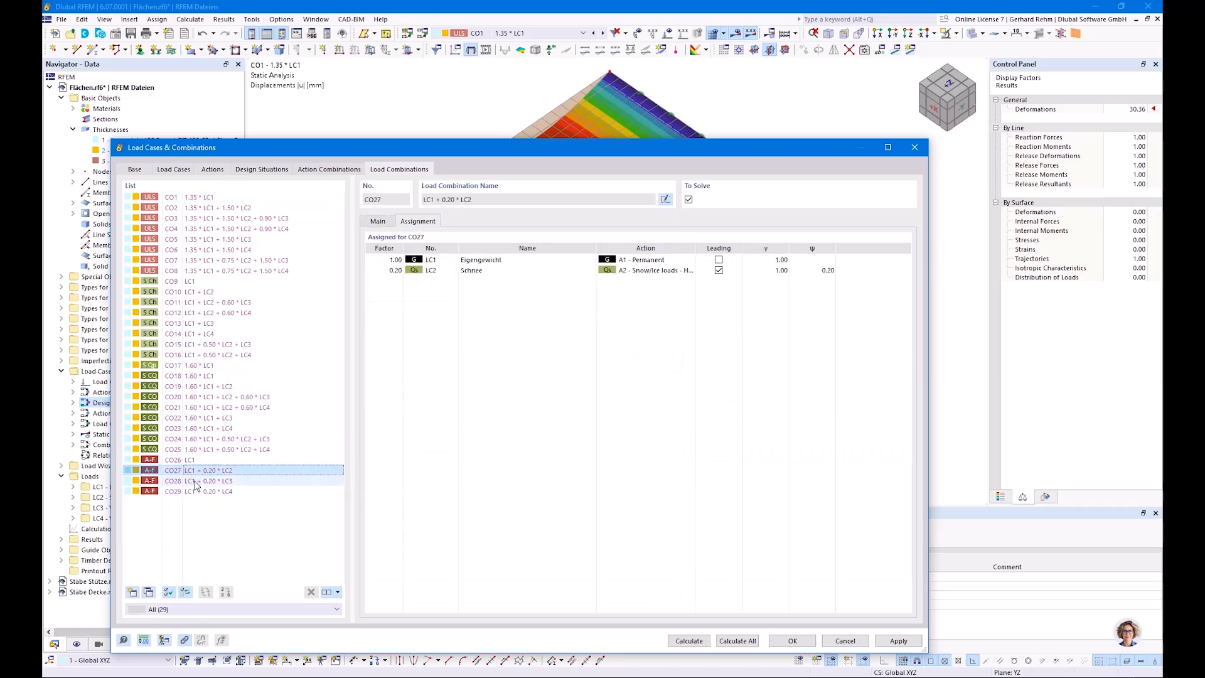
left_click(217, 482)
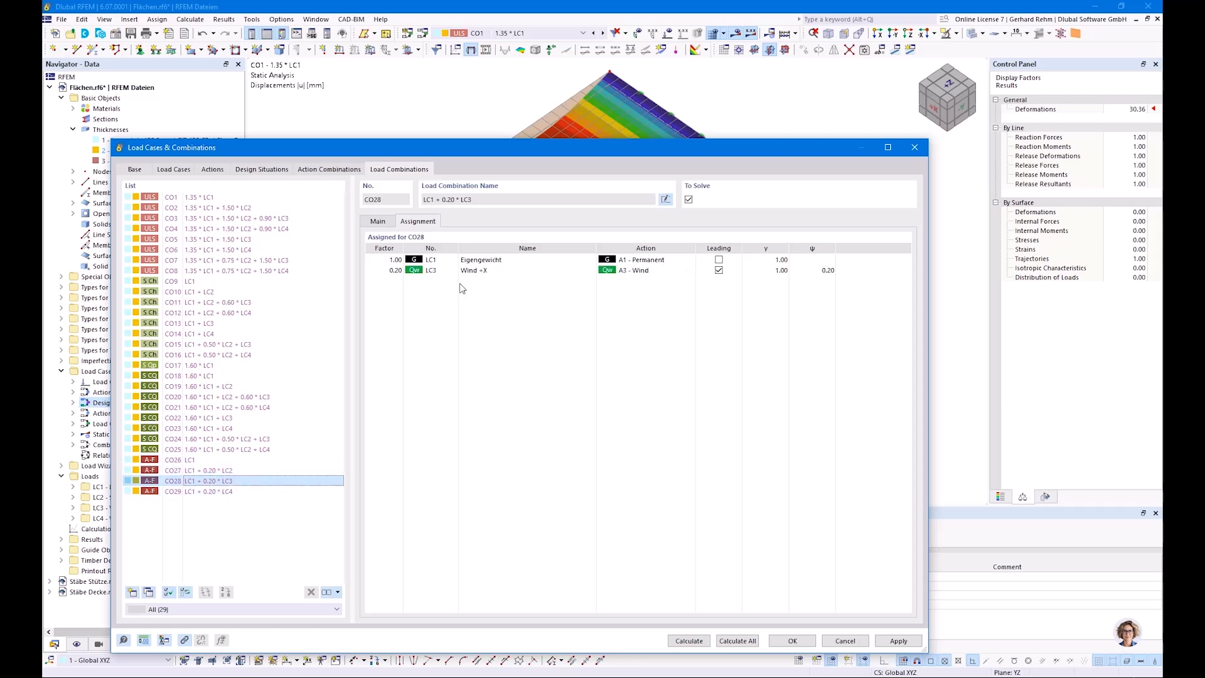
left_click(216, 492)
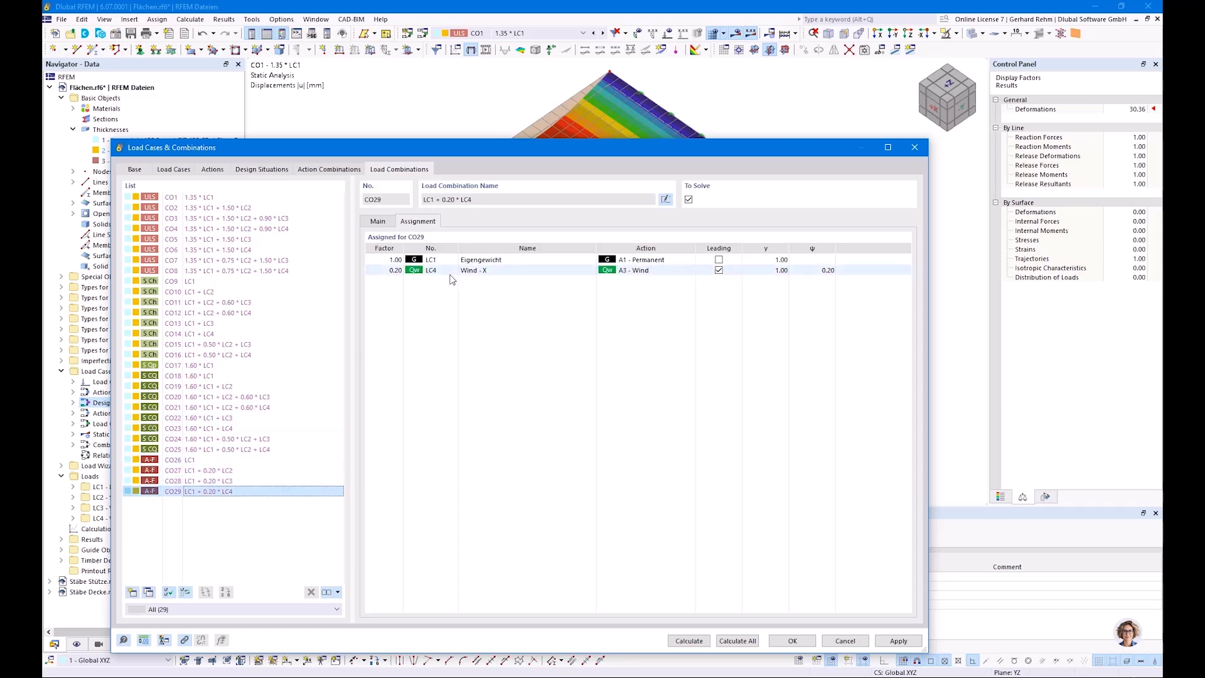
left_click(272, 471)
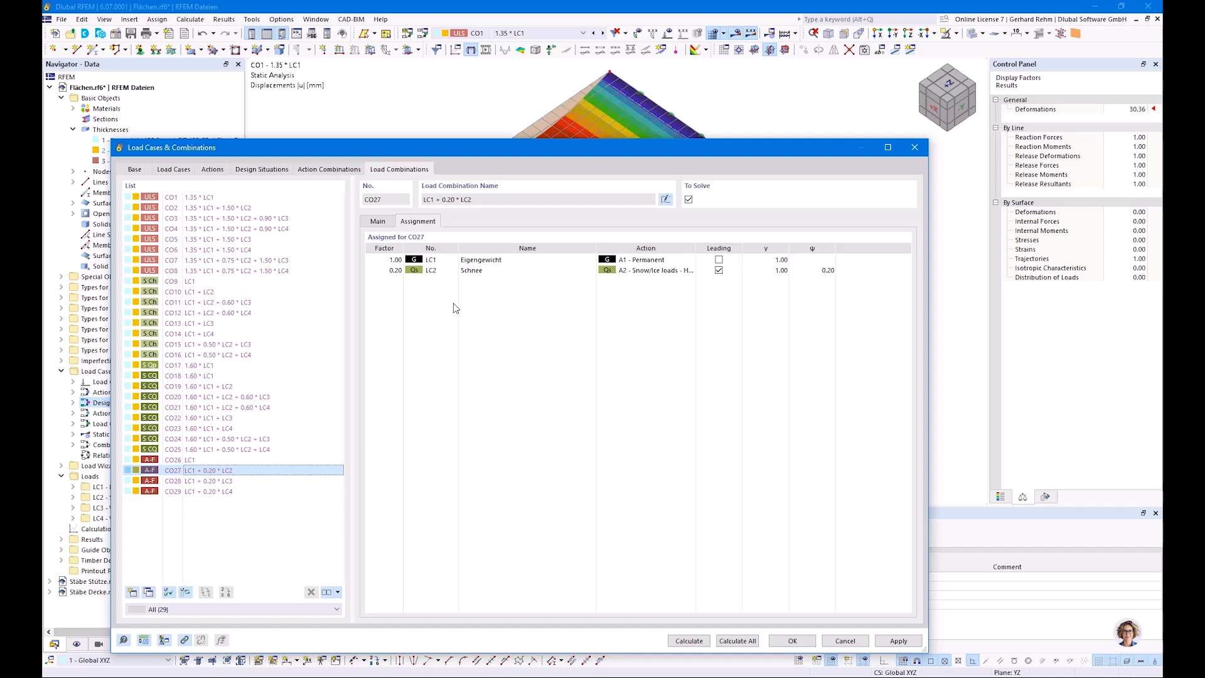
left_click(845, 641)
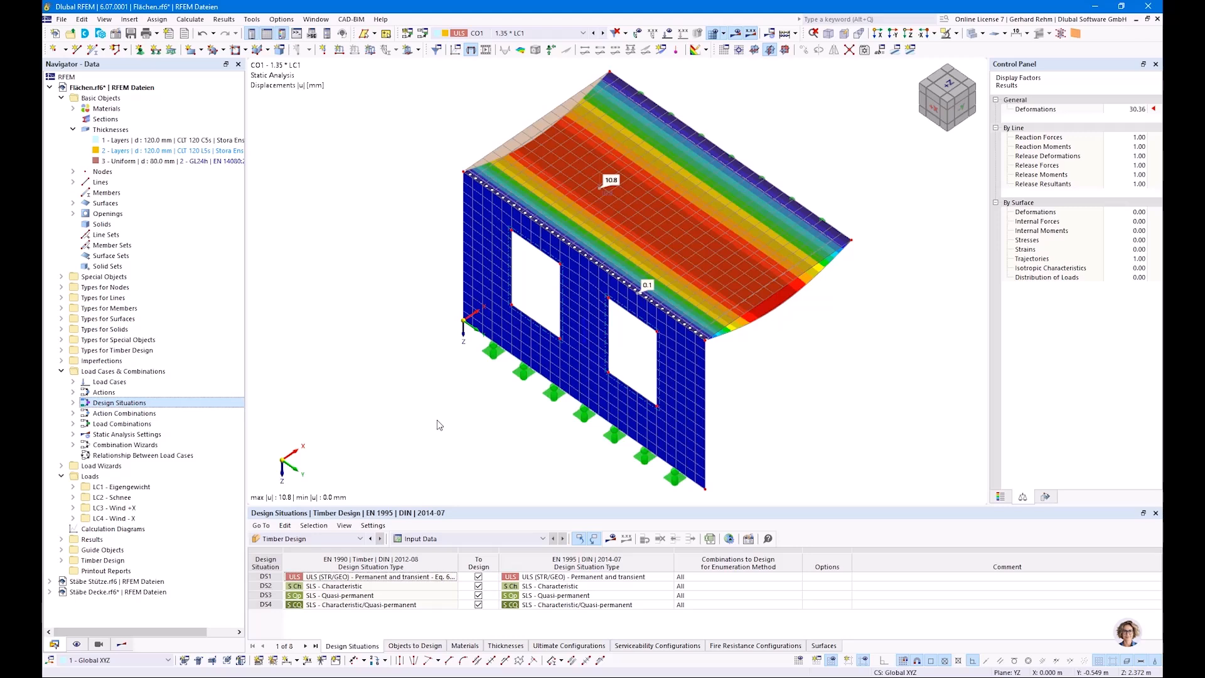
Create design situation DS5 as ULS (STR/GEO) - Accidental - Fire - psi-1,1, accept it, and calculate the Timber Design.
right_click(116, 403)
left_click(144, 413)
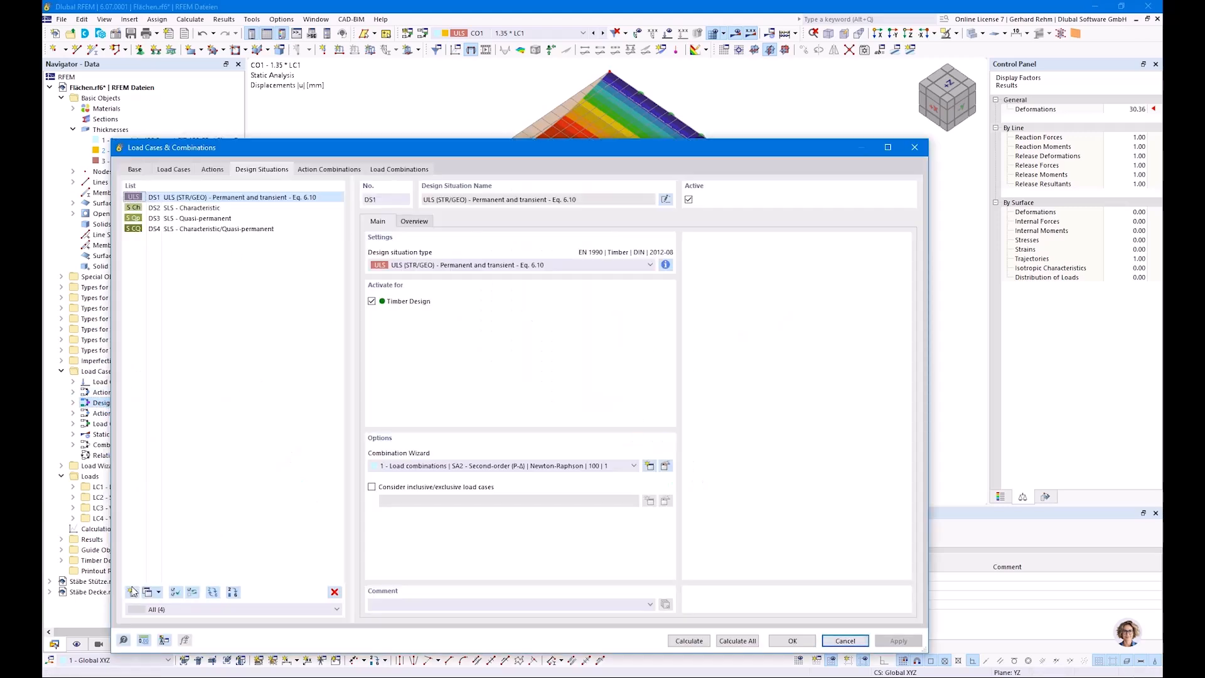
left_click(132, 592)
left_click(427, 265)
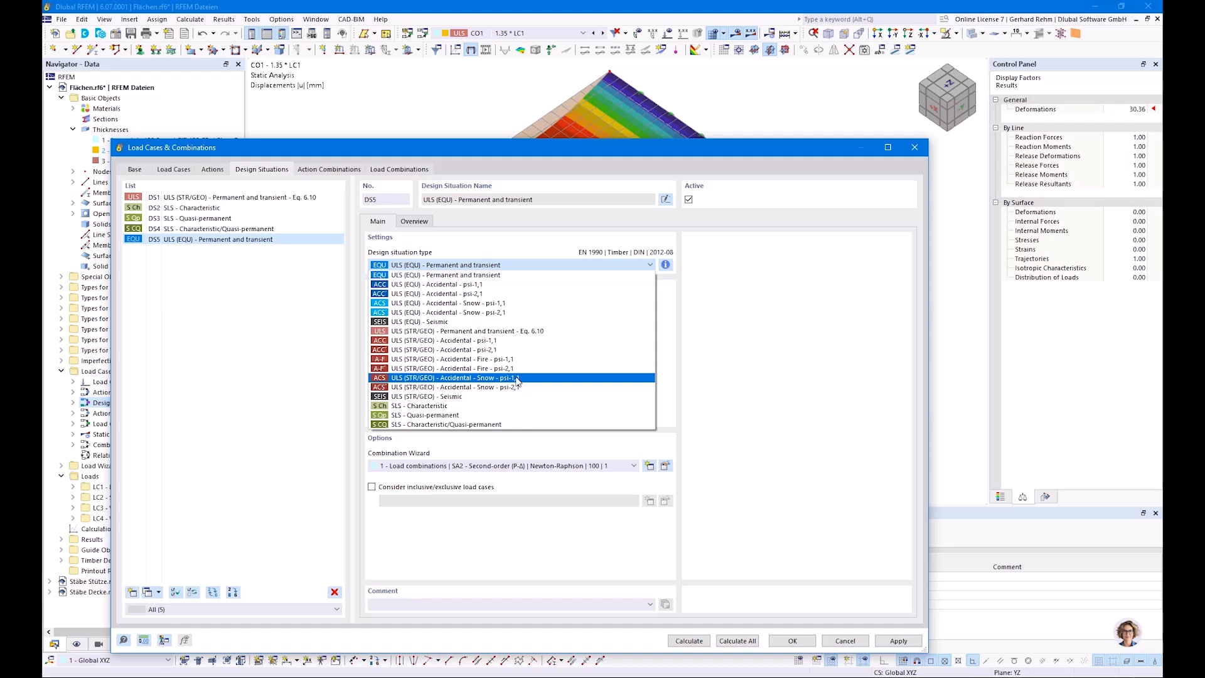
left_click(492, 360)
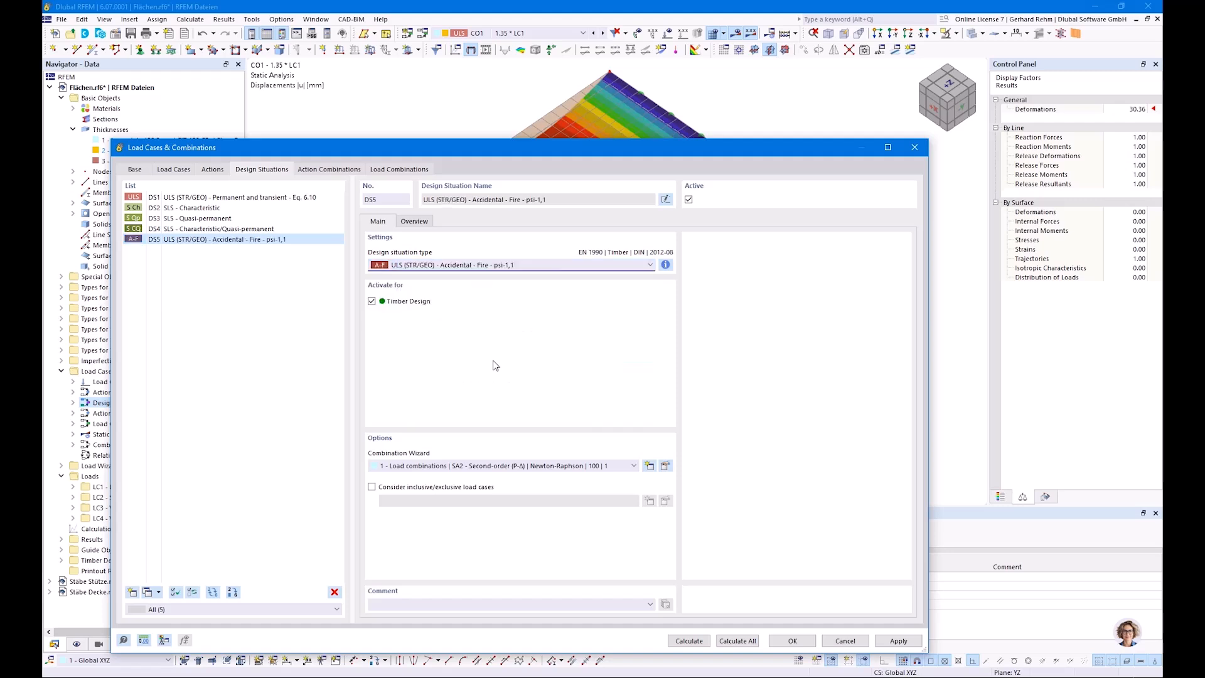
left_click(789, 640)
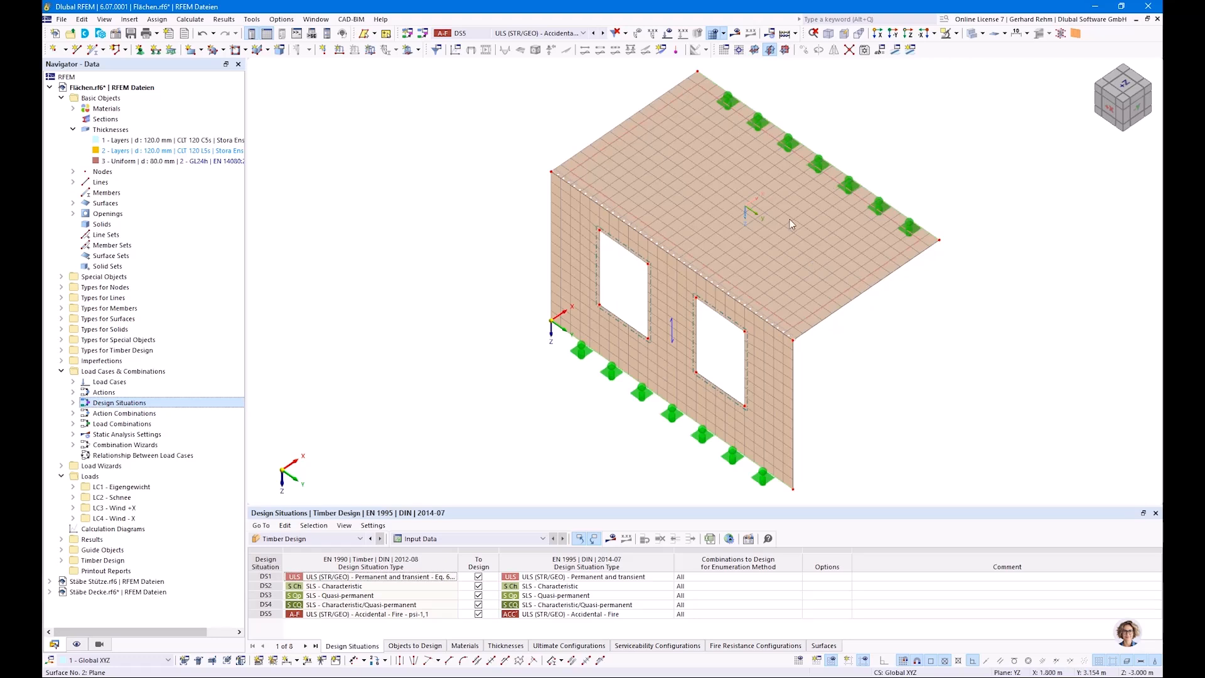
left_click(611, 539)
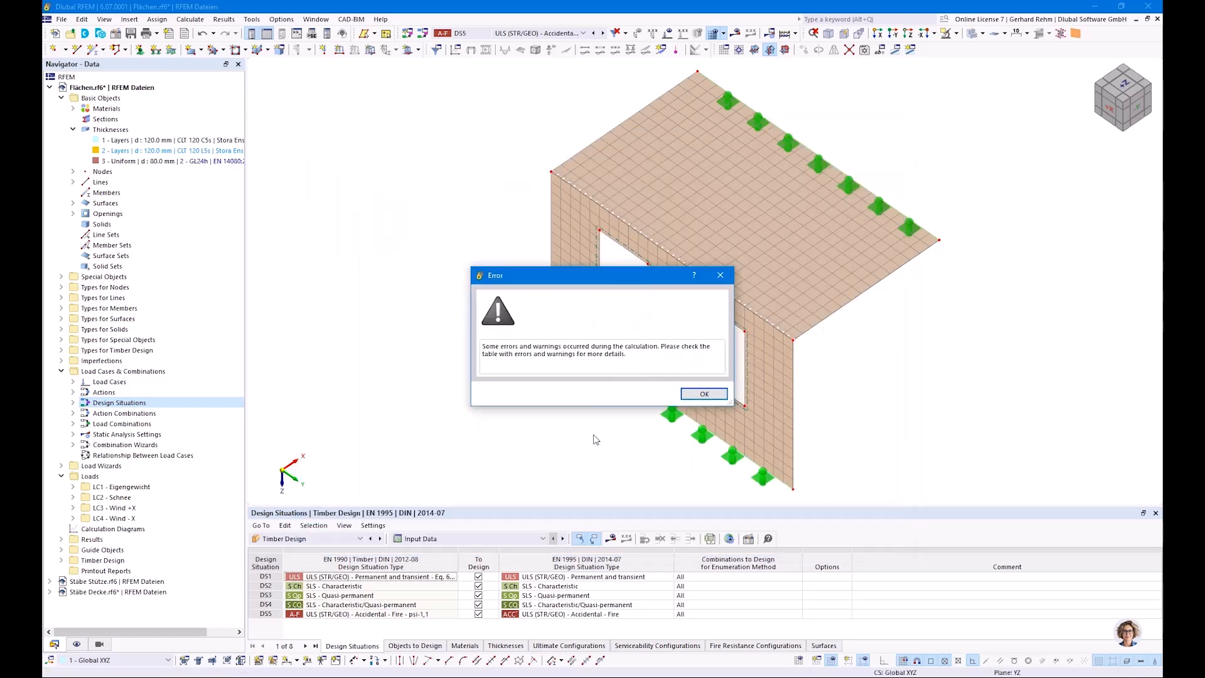
left_click(705, 394)
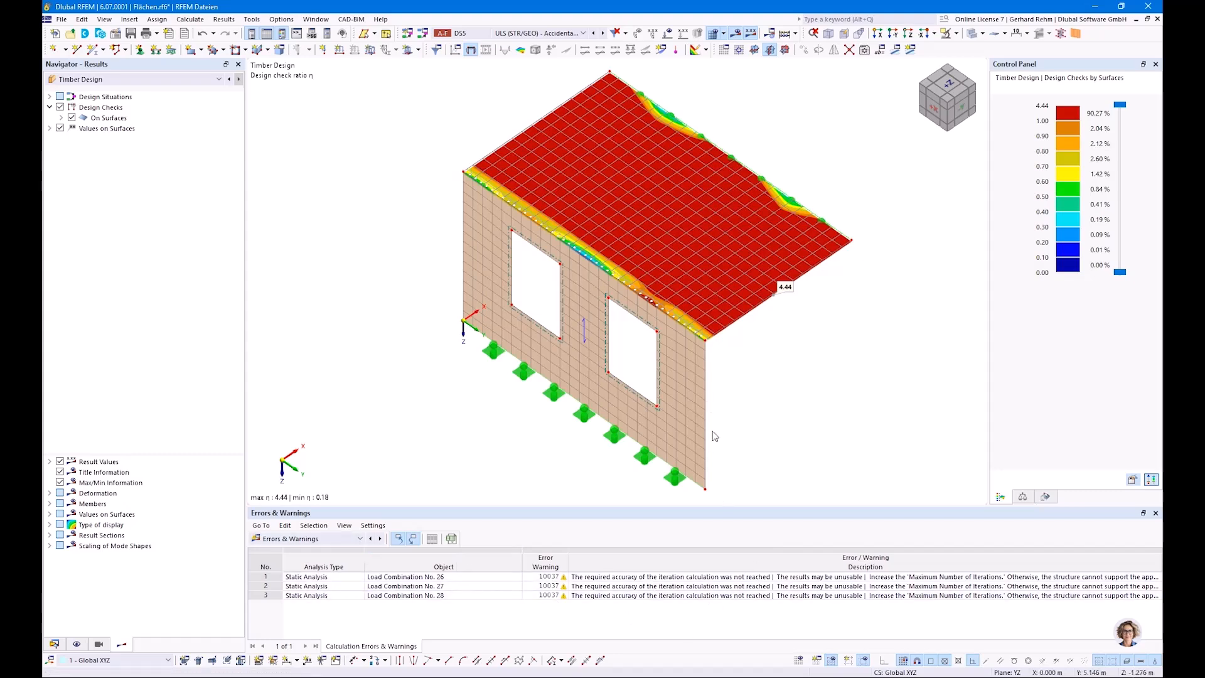
Examine the static analysis global deformations of the wall and ceiling surfaces for the accidental fire design situation DS5.
left_click(231, 80)
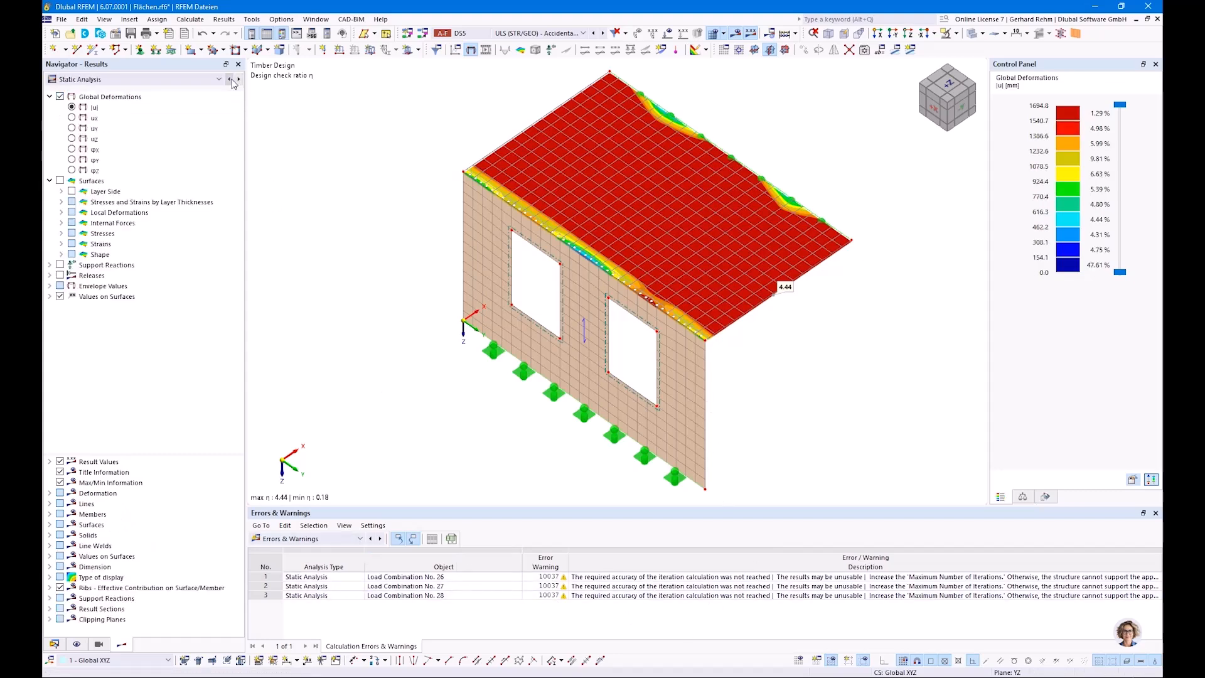
left_click(505, 34)
left_click(505, 35)
scroll(735, 290, "up", 3)
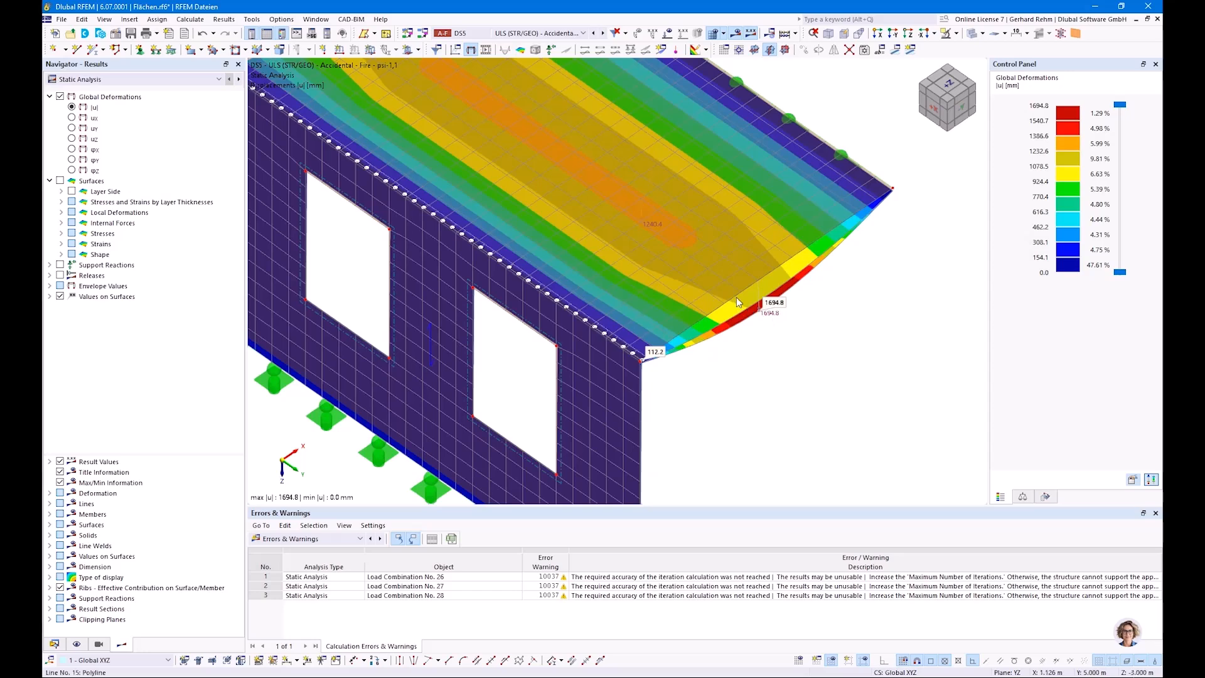
scroll(736, 295, "down", 2)
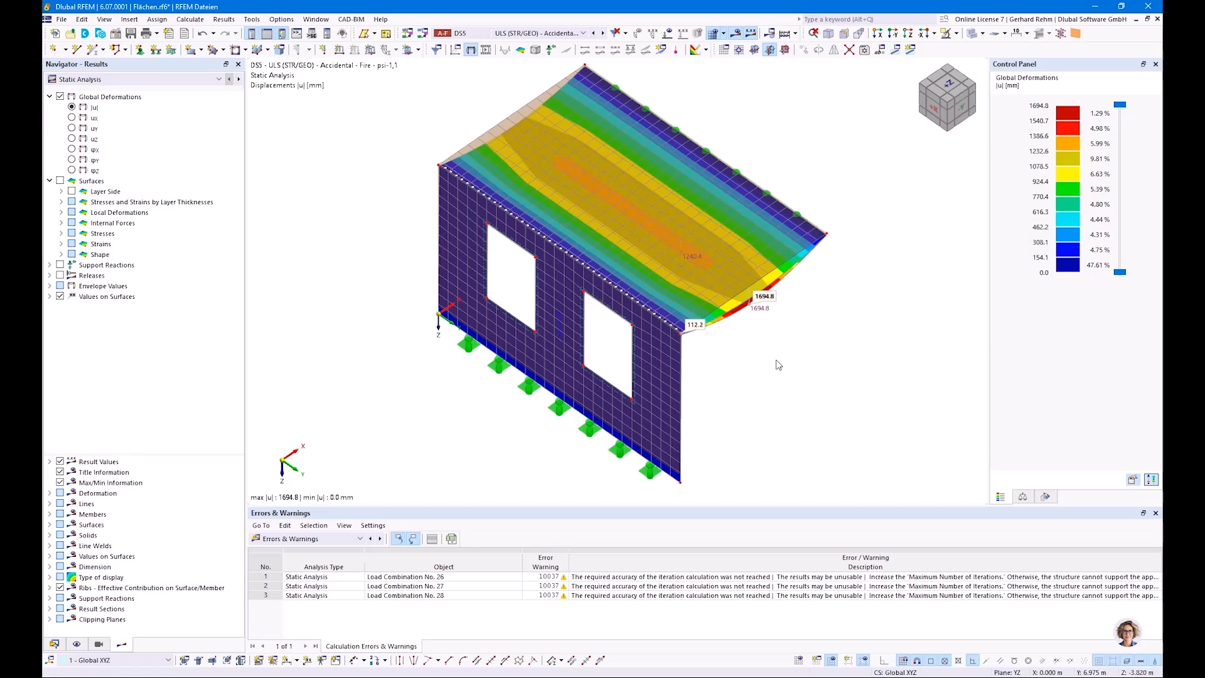
Inspect the fire design check details for bending and tension along grain on surface 2, including charring depth from the bottom side.
left_click(314, 538)
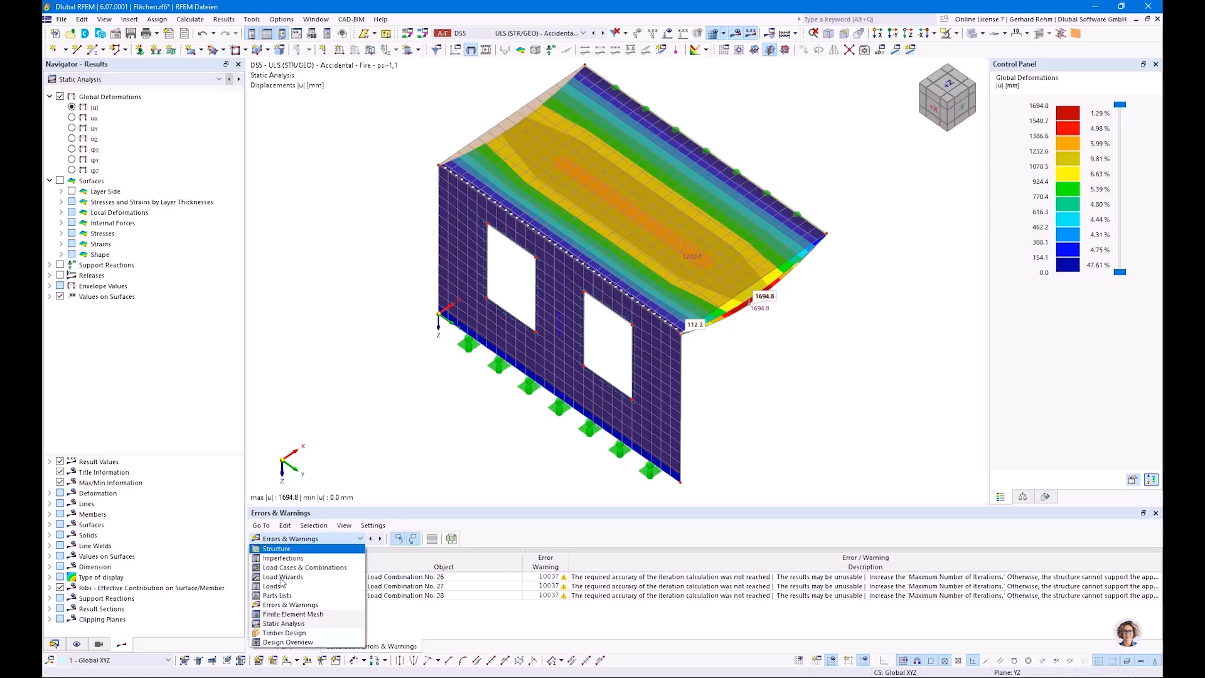
left_click(292, 636)
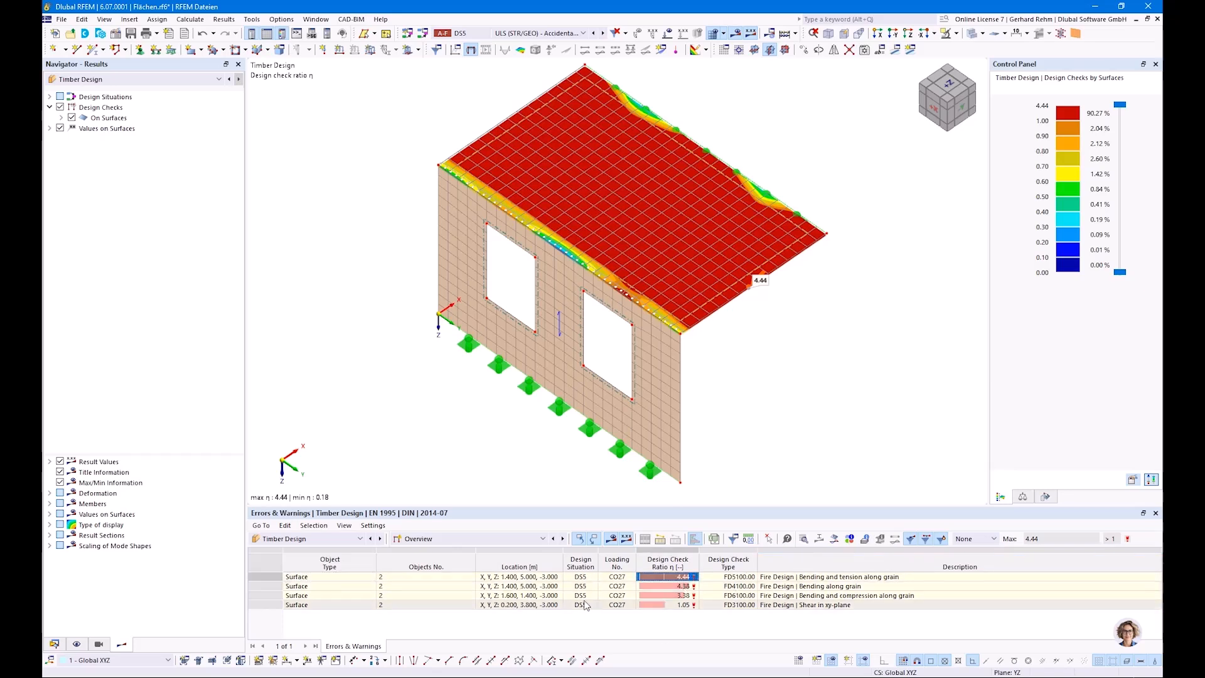
left_click(785, 577)
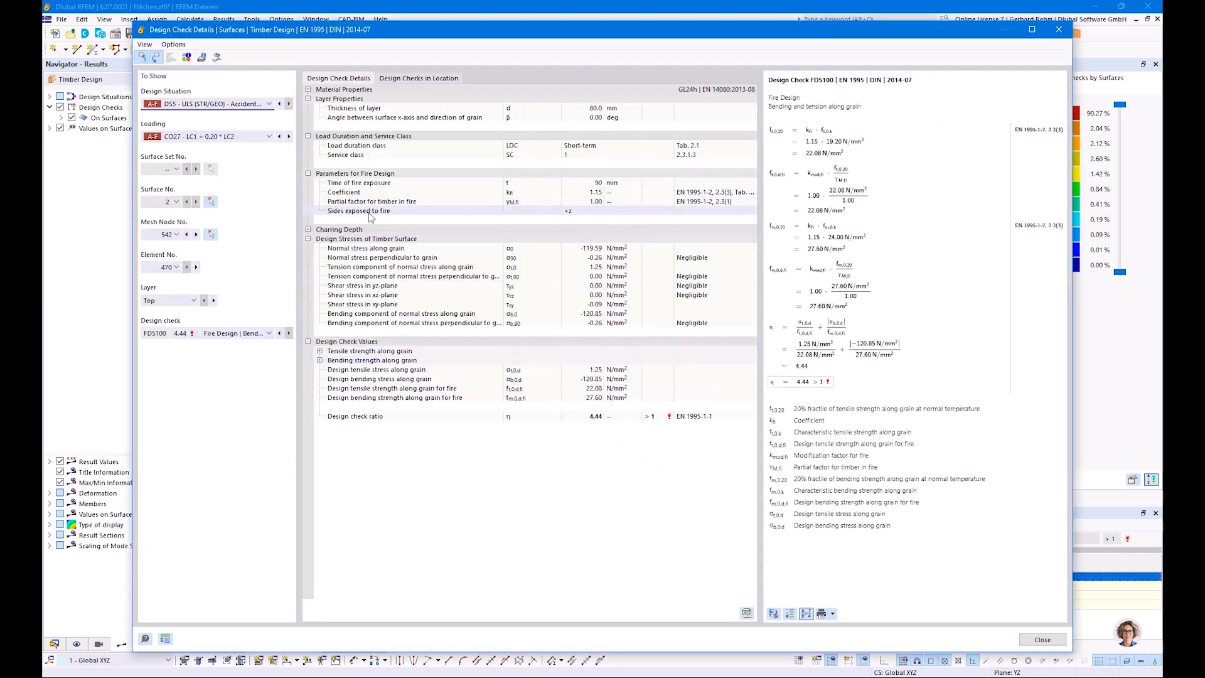
left_click(308, 230)
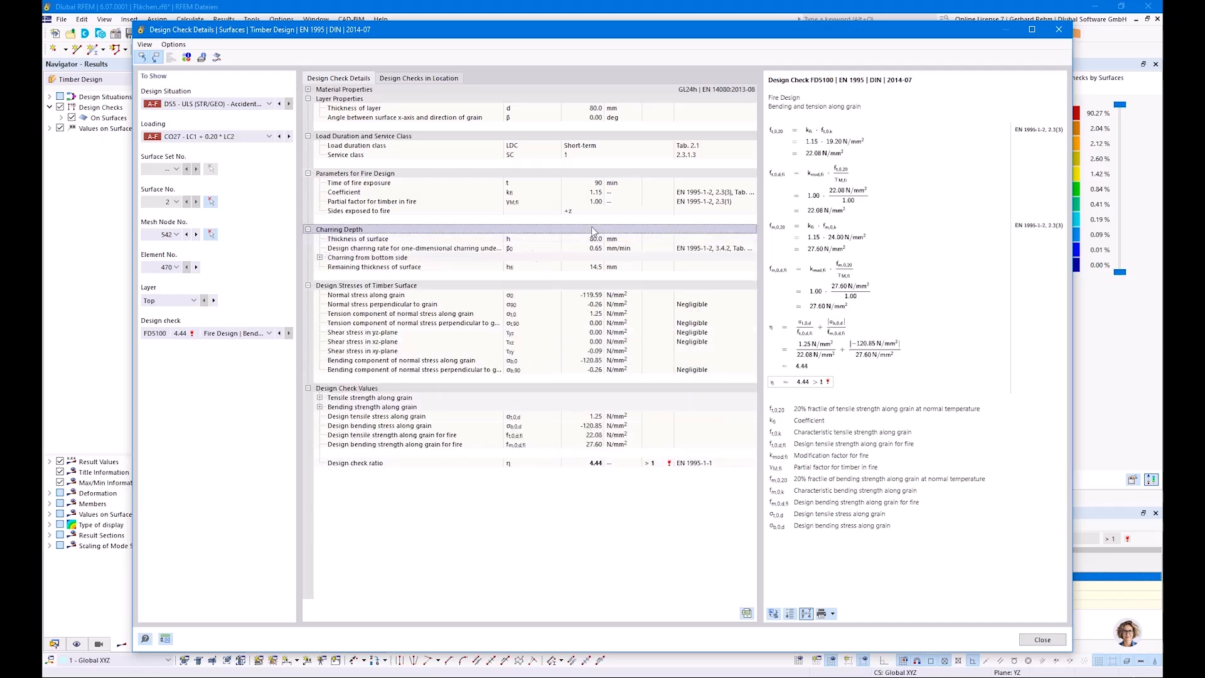
left_click(385, 270)
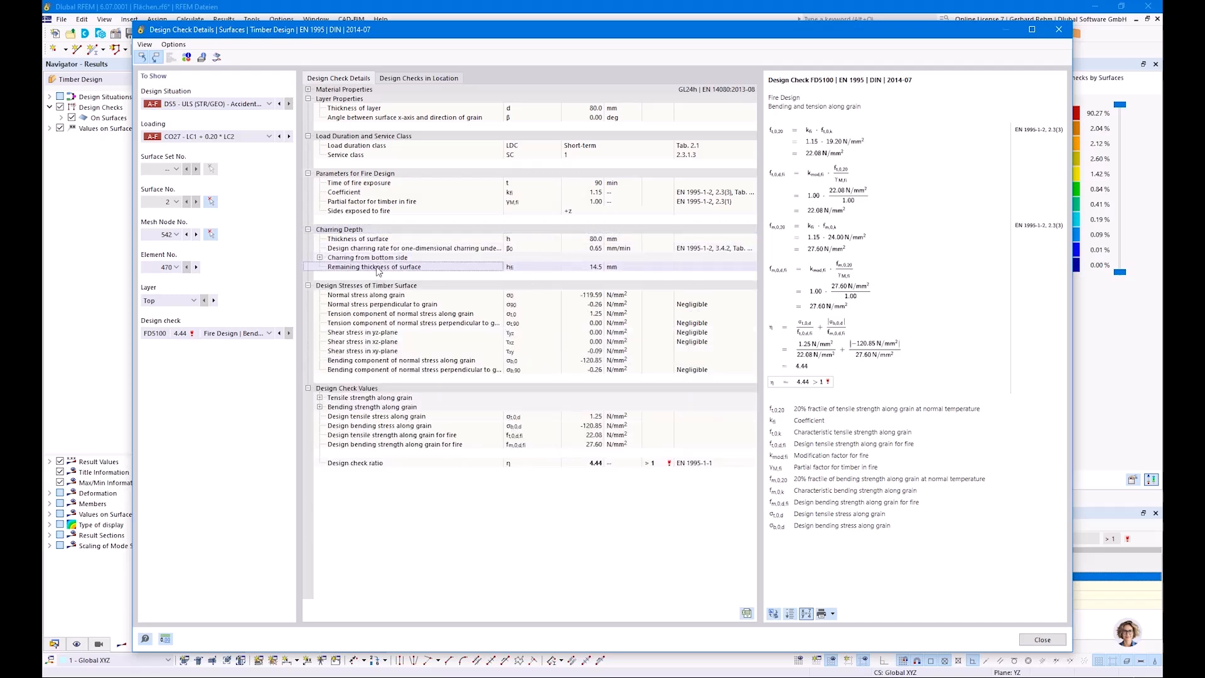
left_click(321, 258)
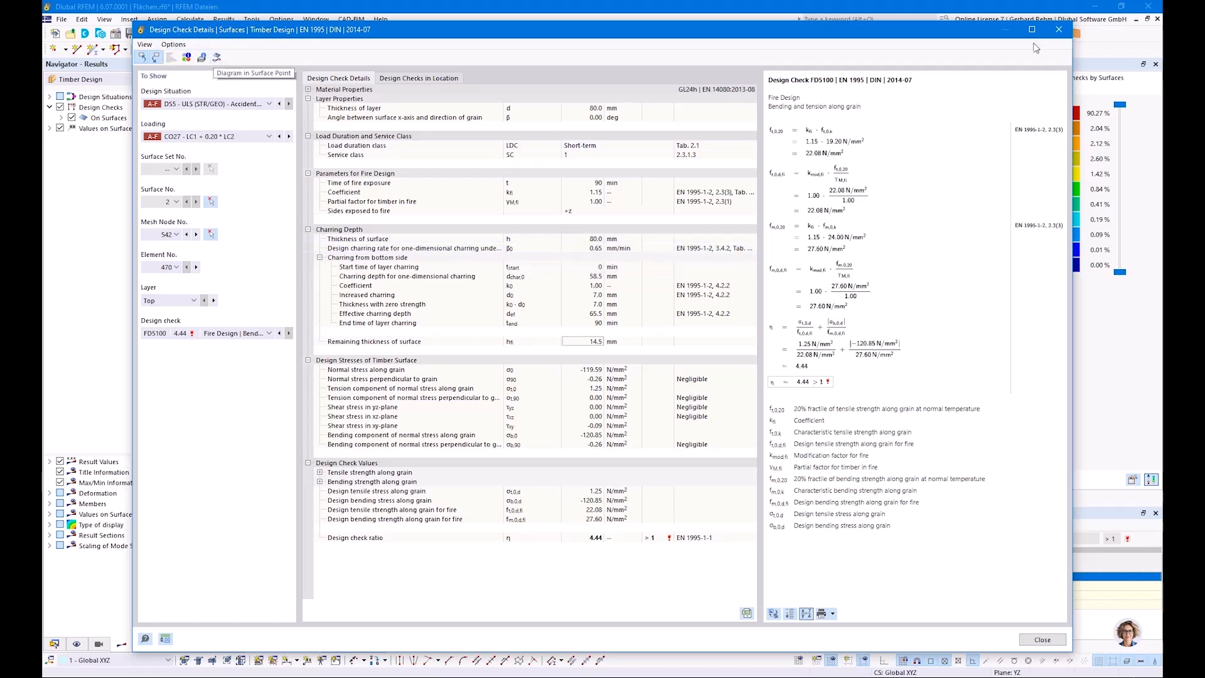
left_click(1059, 30)
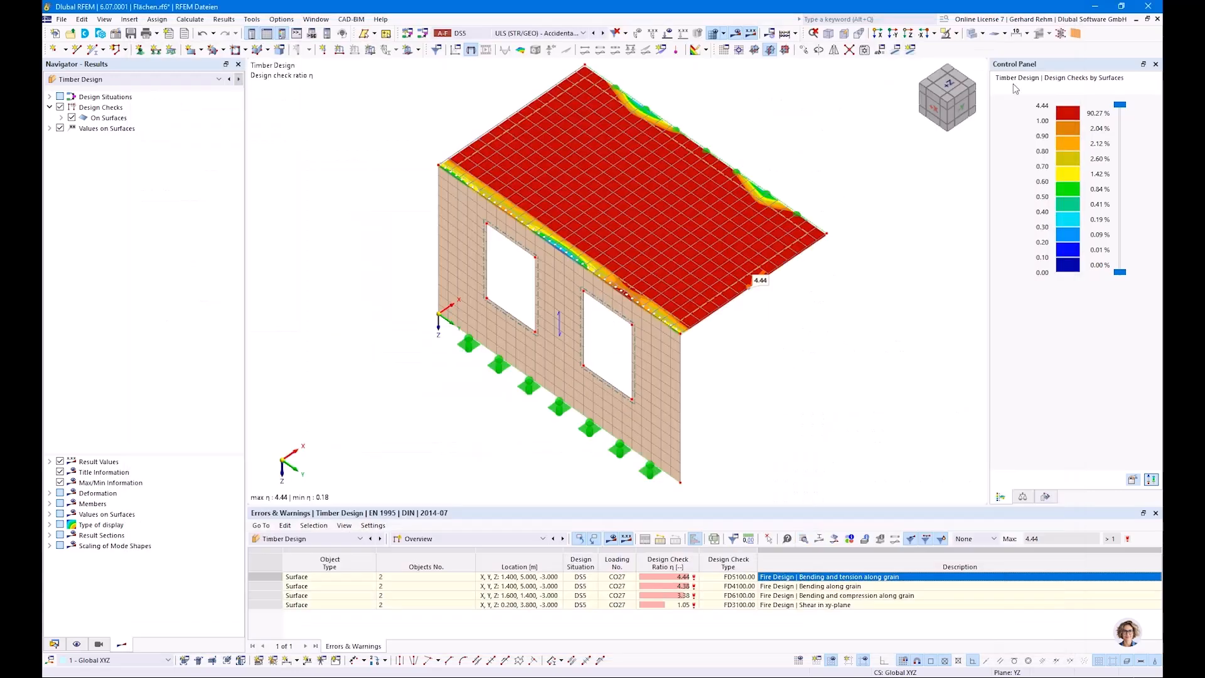
Examine the surface point diagrams of surface 2 for design ratio and normal stress along grain, and close them.
left_click(834, 541)
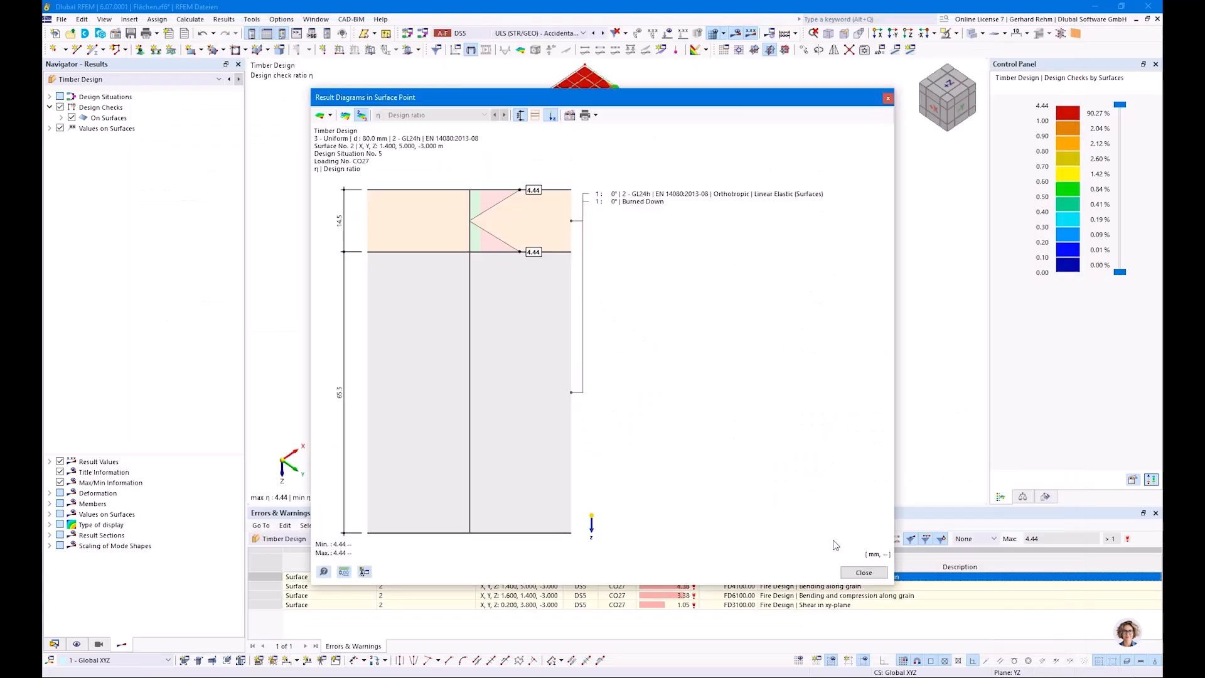
left_click(329, 115)
left_click(344, 143)
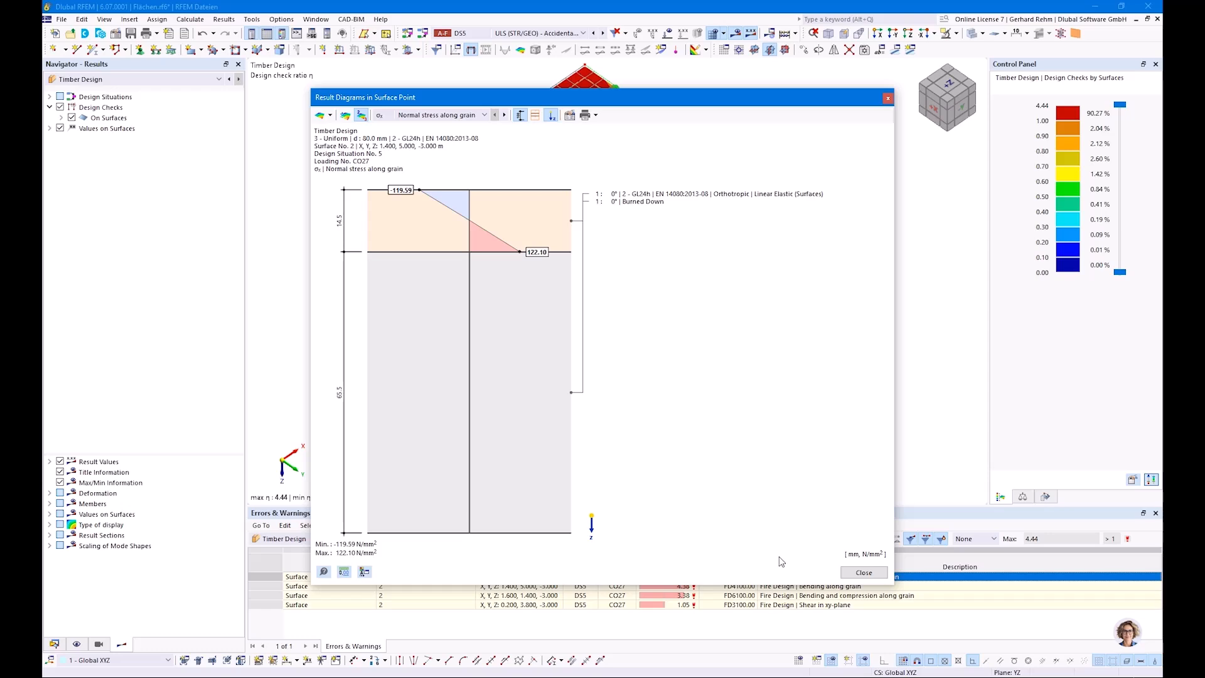
left_click(864, 573)
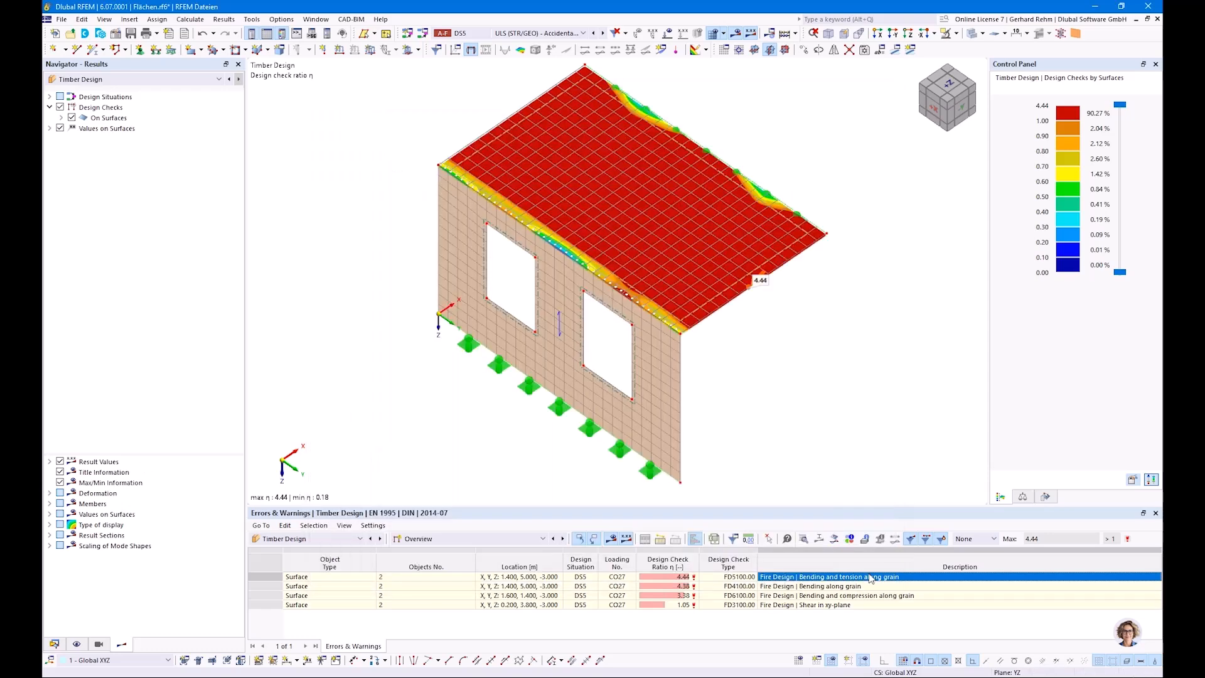
Switch to the PowerPoint slide show and advance to the slide on initially protected components.
left_click(54, 644)
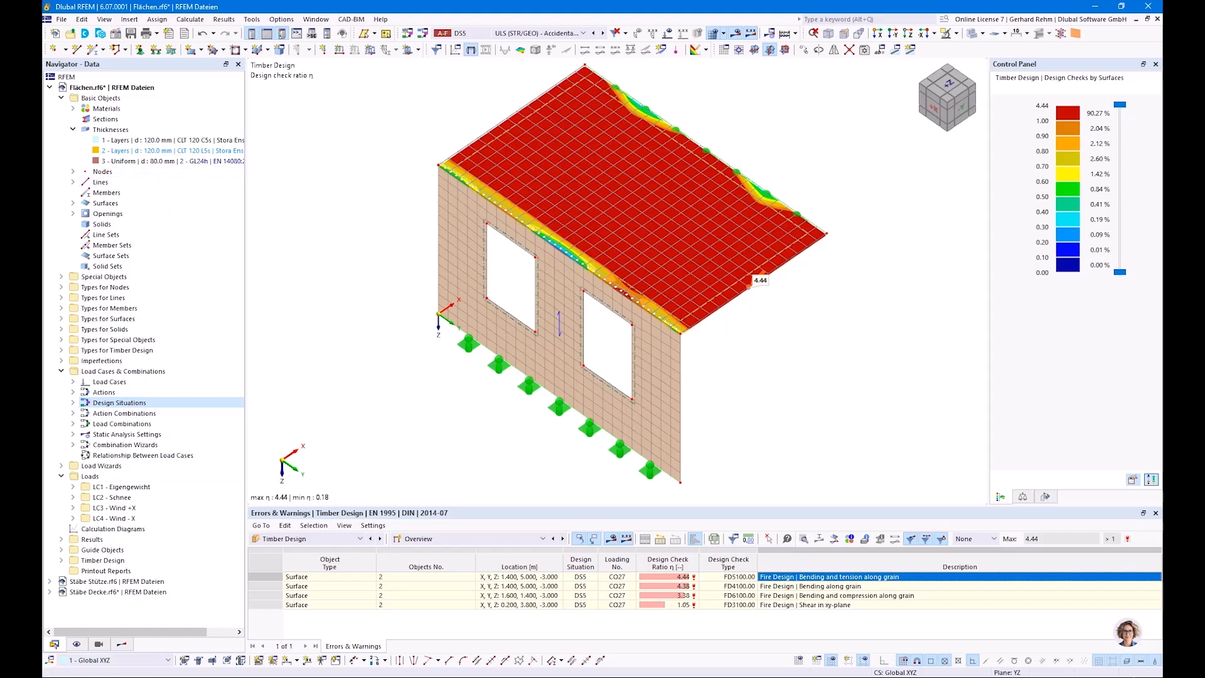
mouse_move(202, 677)
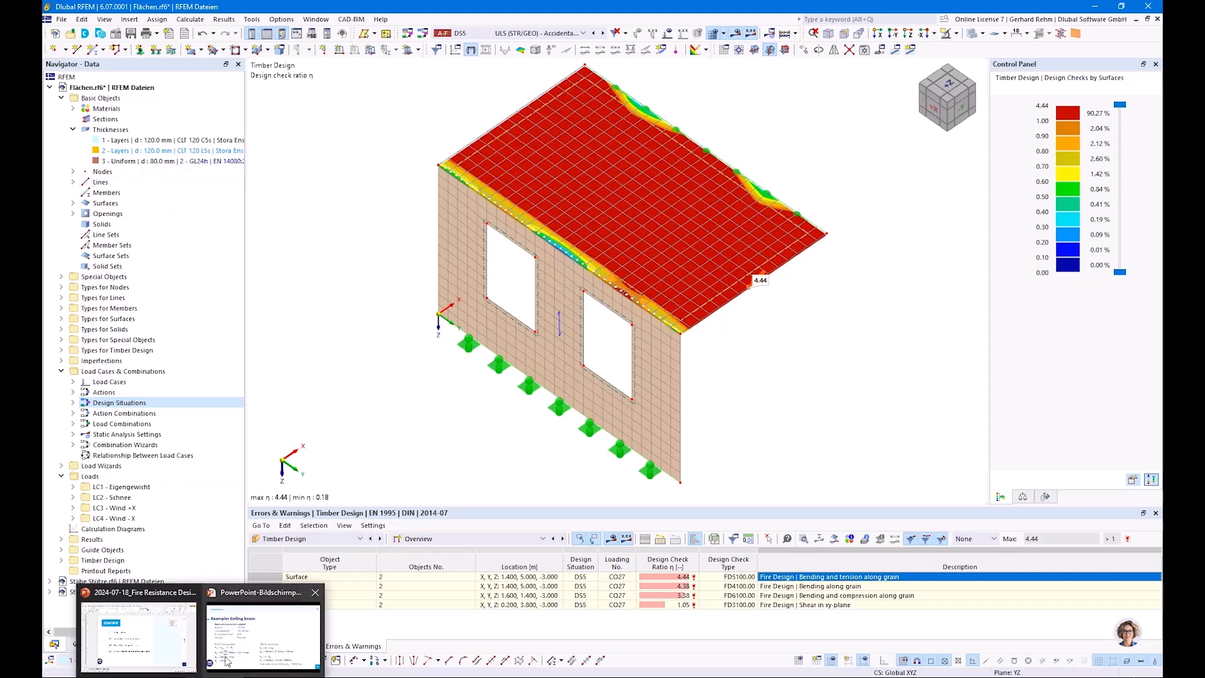
left_click(263, 635)
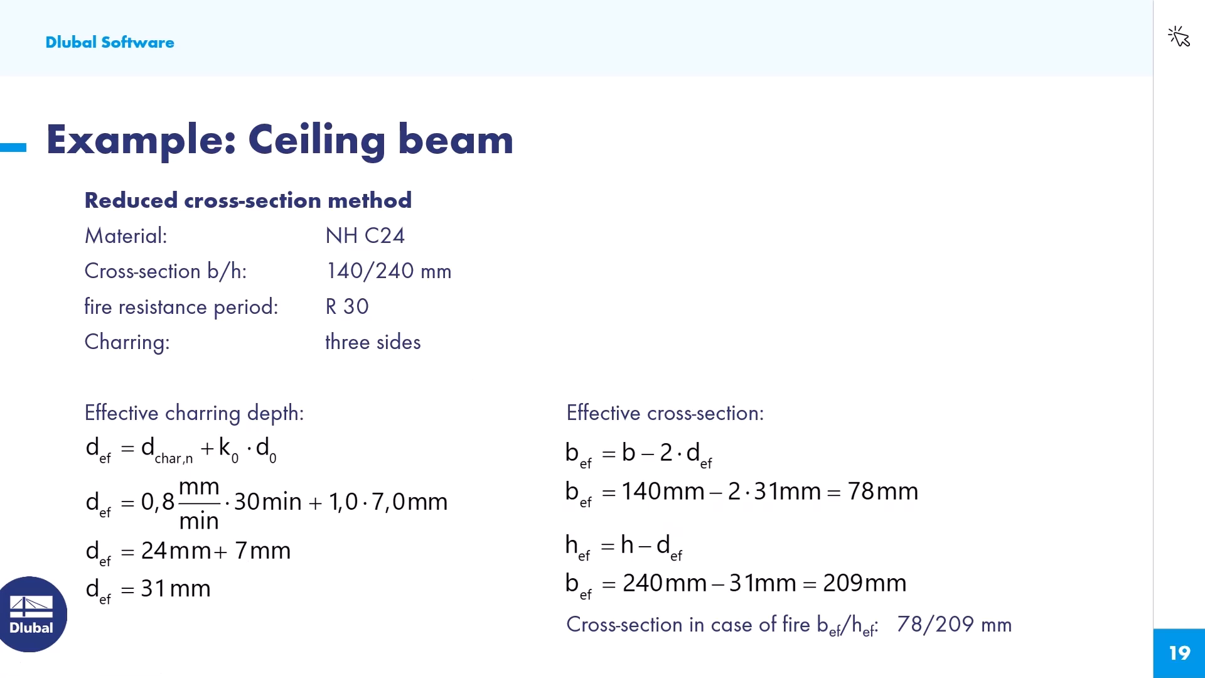
key("Right")
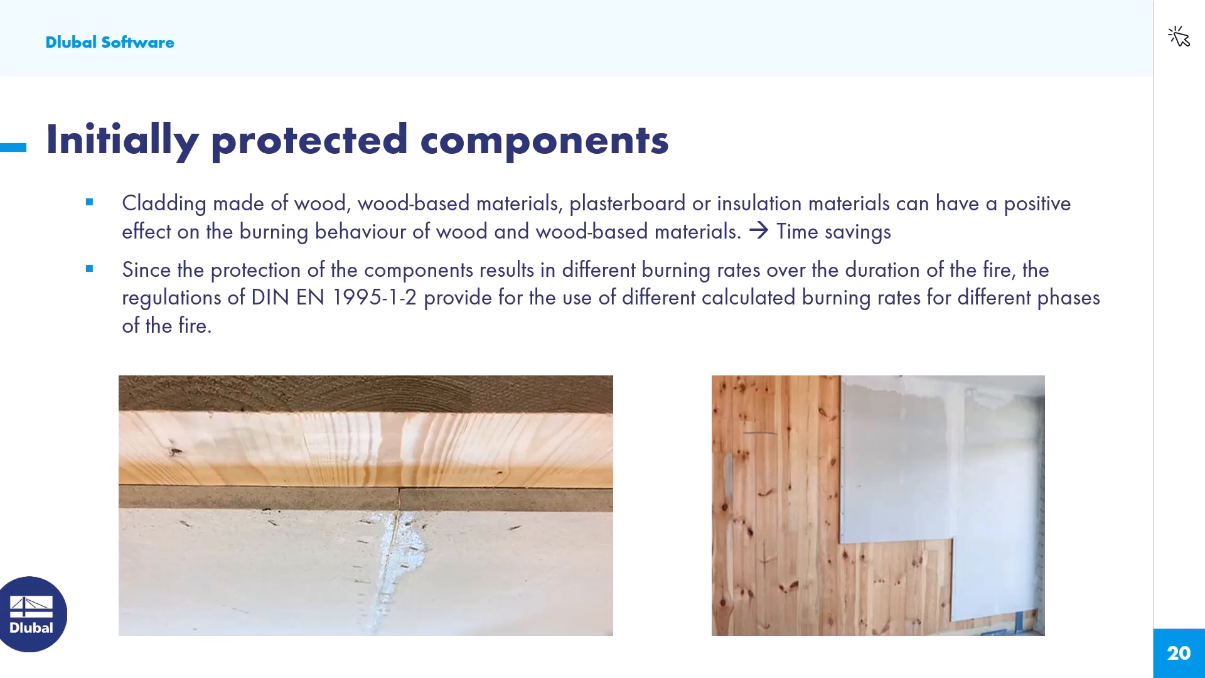
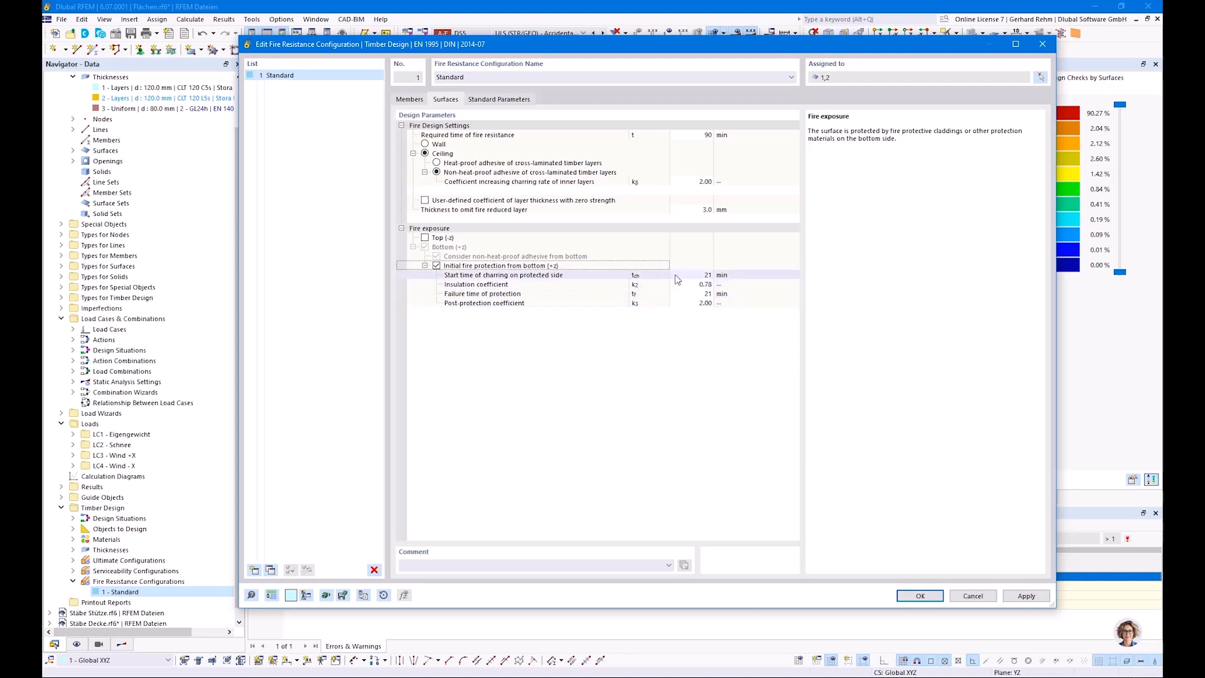
Review the bottom fire protection's charring start time, insulation coefficient, failure time and post-protection coefficient, and accept the configuration, allowing results to be deleted.
left_click(698, 275)
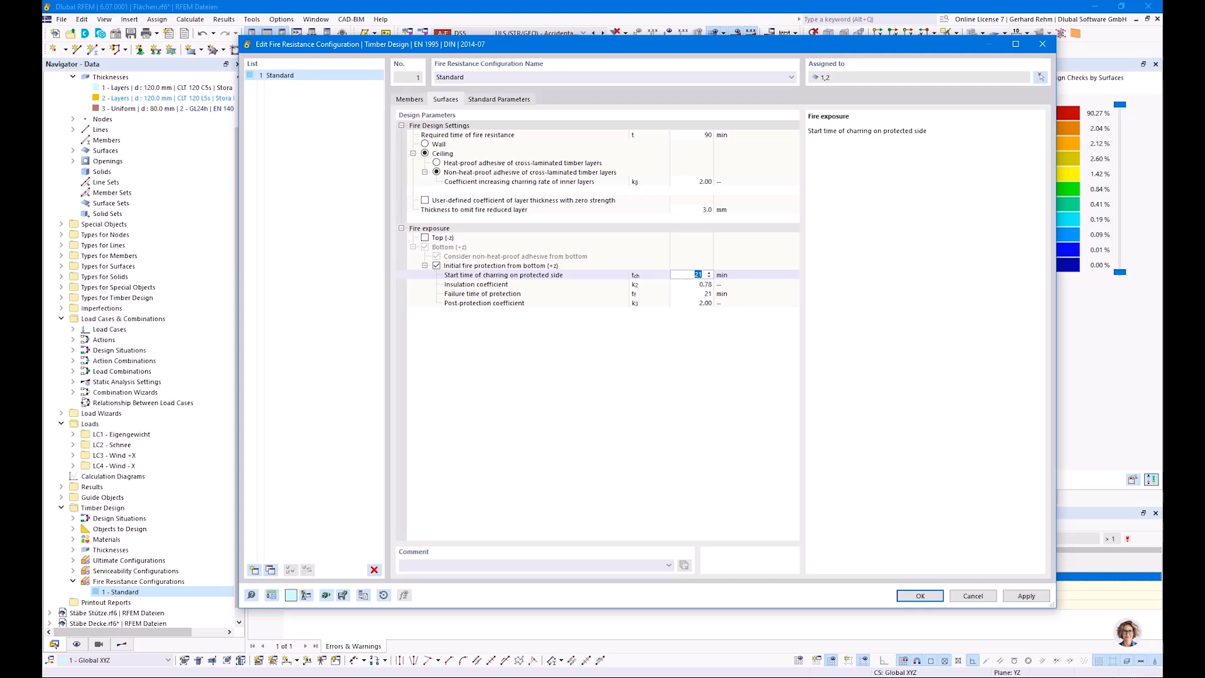
left_click(681, 286)
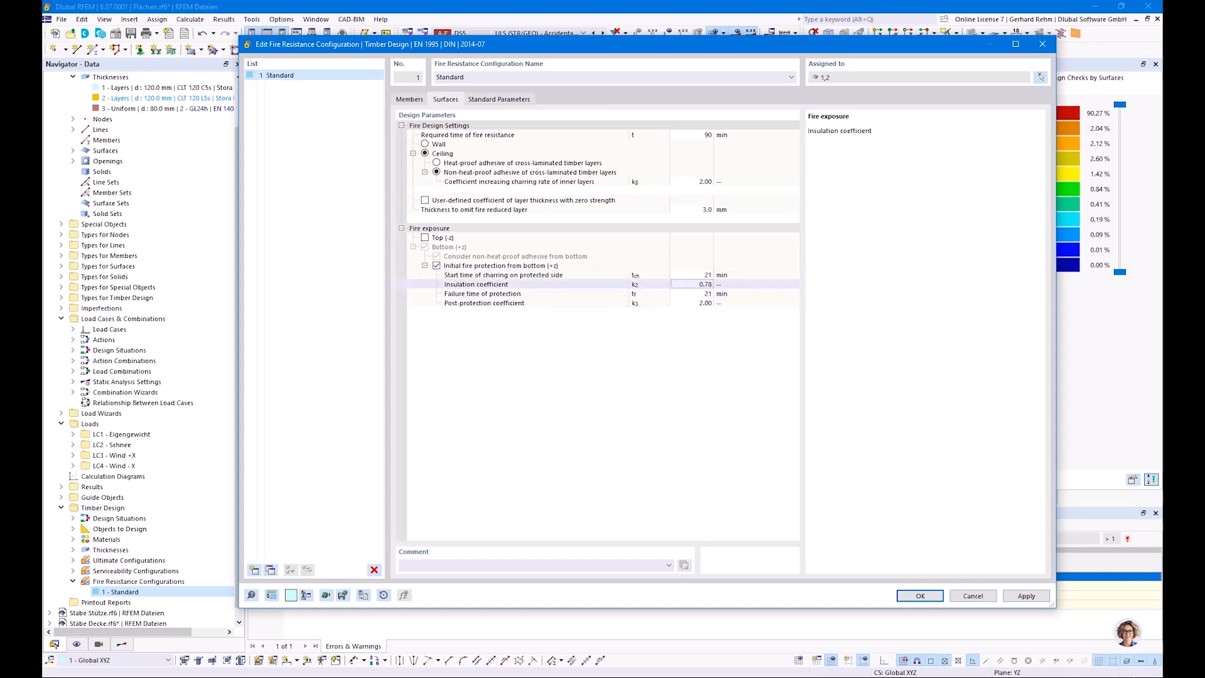
left_click(698, 293)
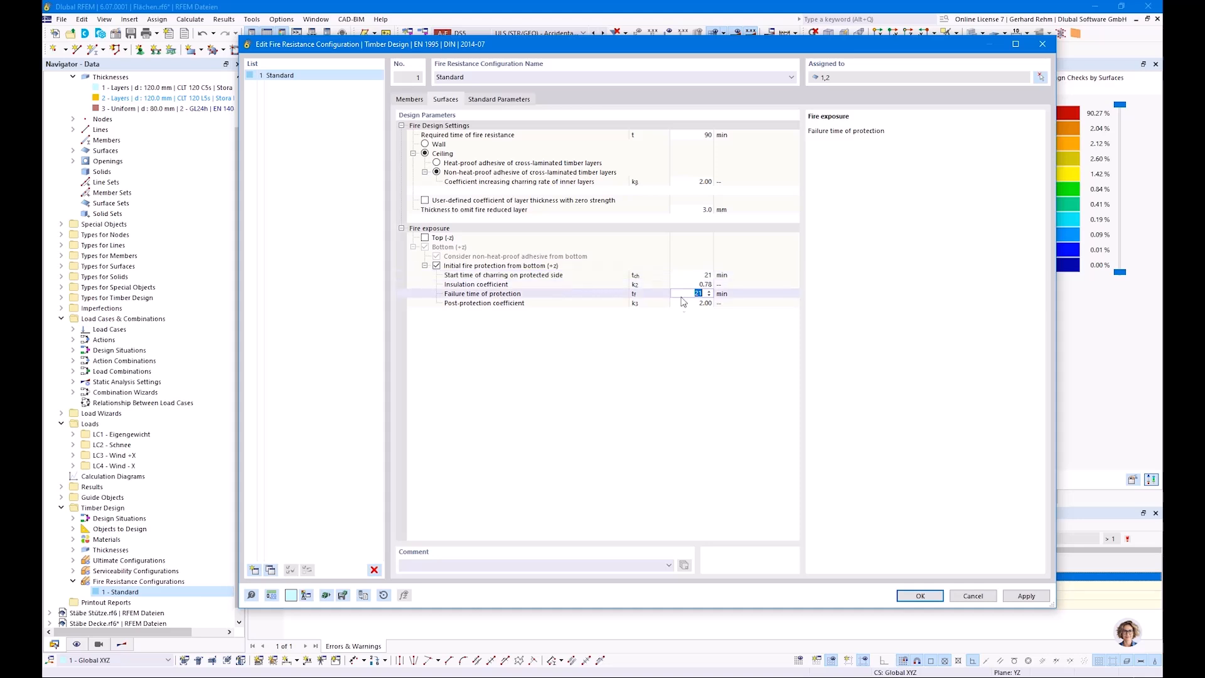
left_click(608, 302)
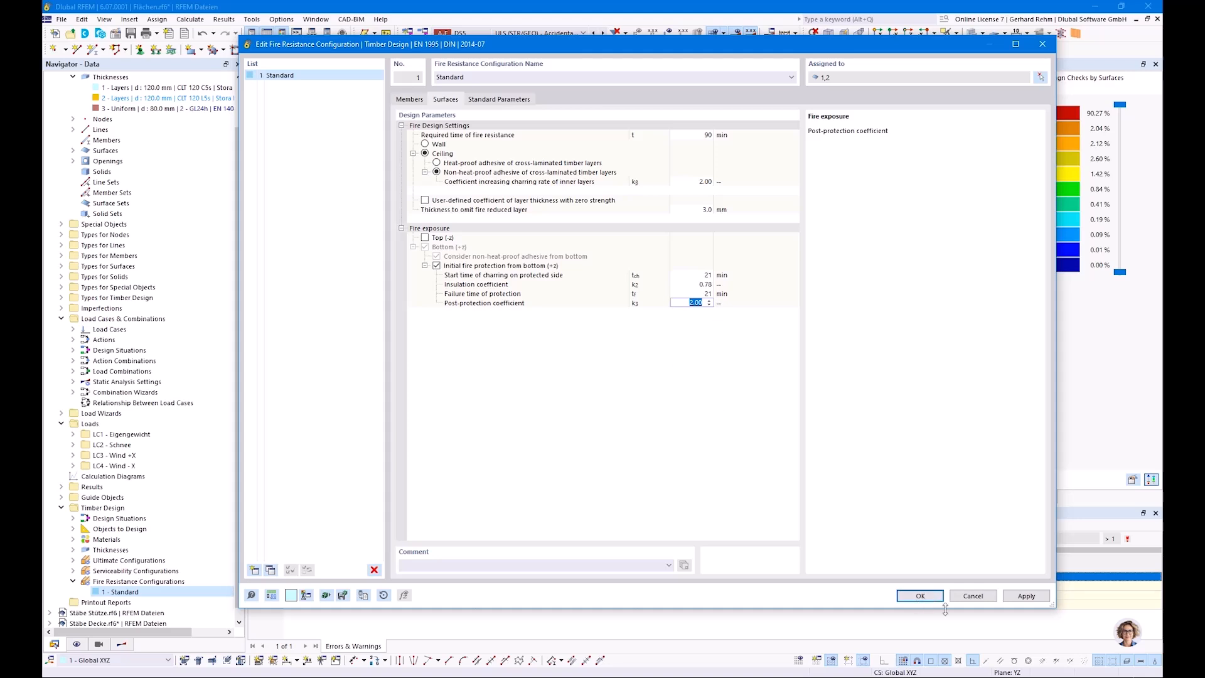
left_click(919, 596)
left_click(651, 440)
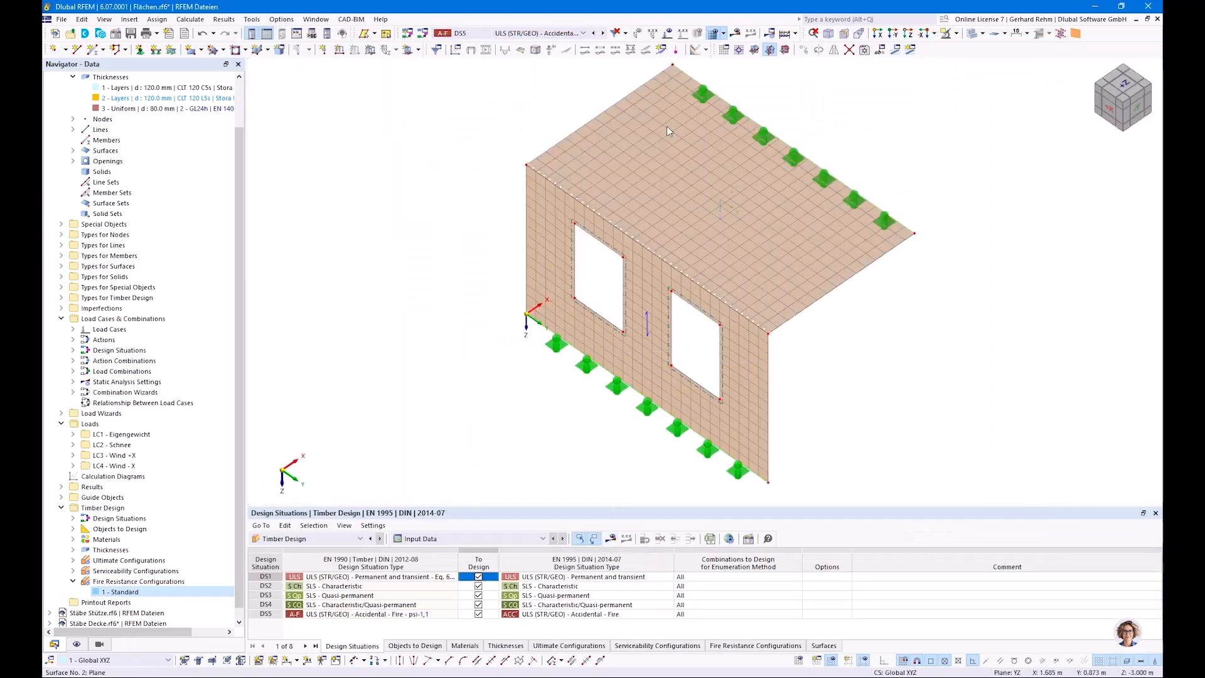
Calculate the Timber Design for the protected ceiling and examine the design ratio diagram through the thickness of surface 2.
left_click(583, 33)
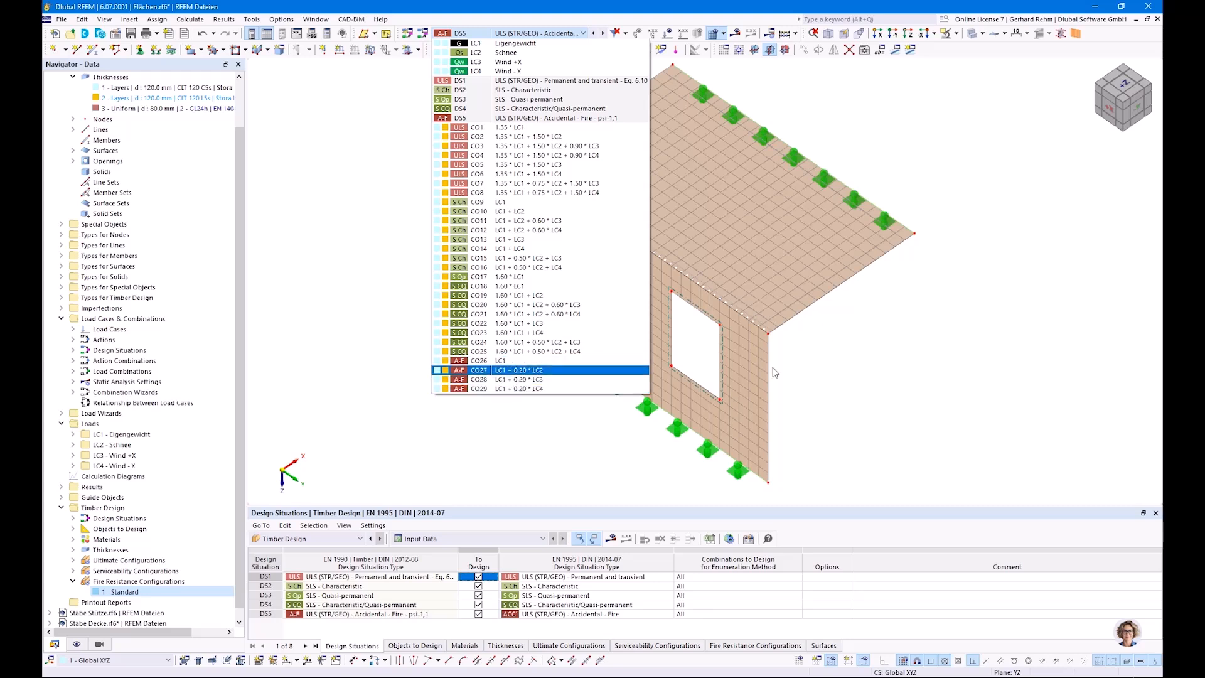
left_click(833, 400)
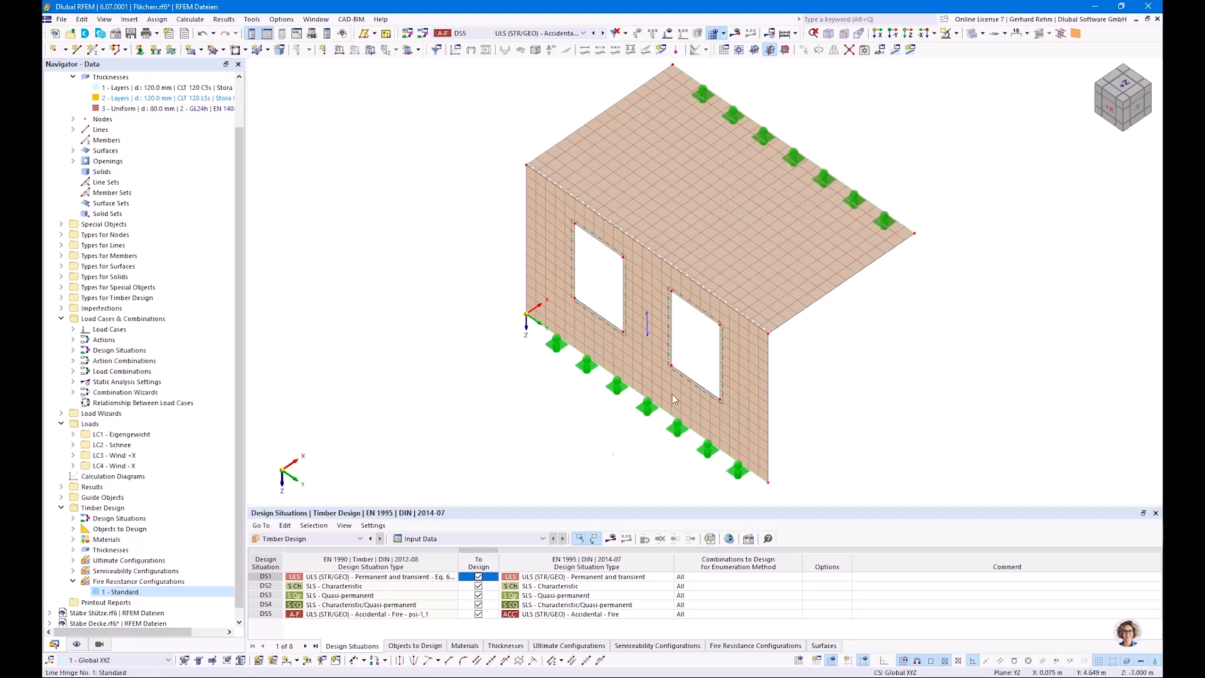
left_click(611, 538)
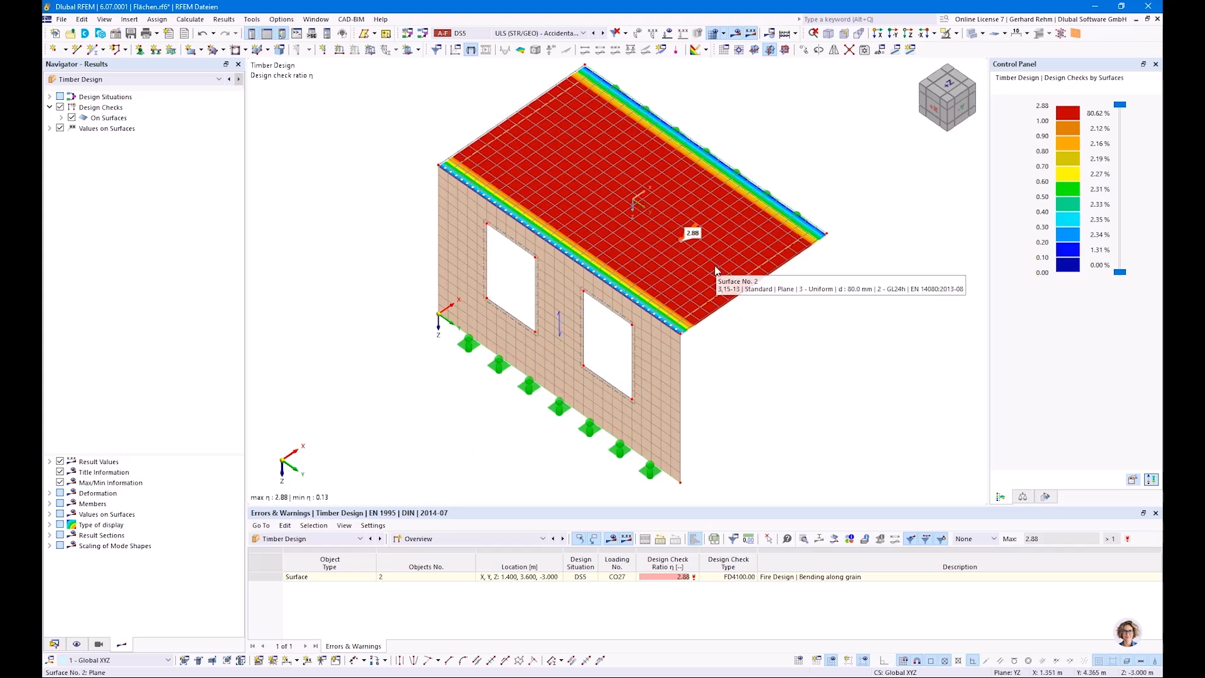
left_click(833, 539)
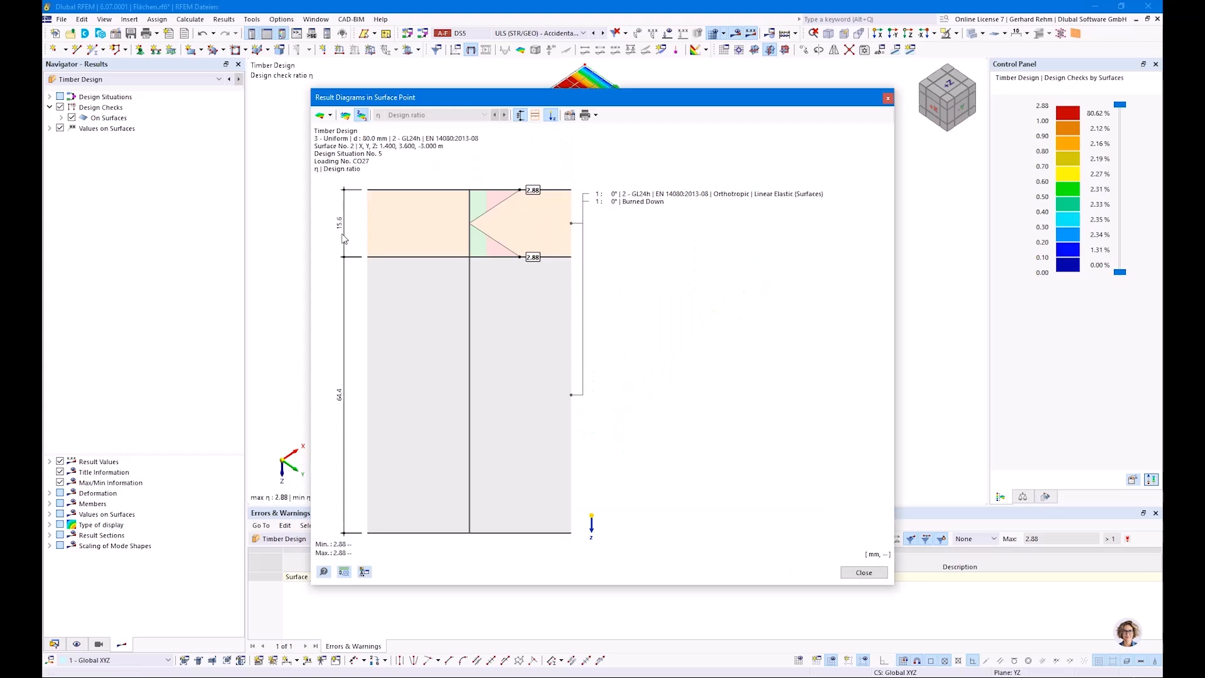
left_click(887, 99)
Reopen the surface parameters of the Standard fire resistance configuration and set the failure time of protection to 31.5 min.
left_click(54, 644)
left_click(121, 593)
double_click(122, 592)
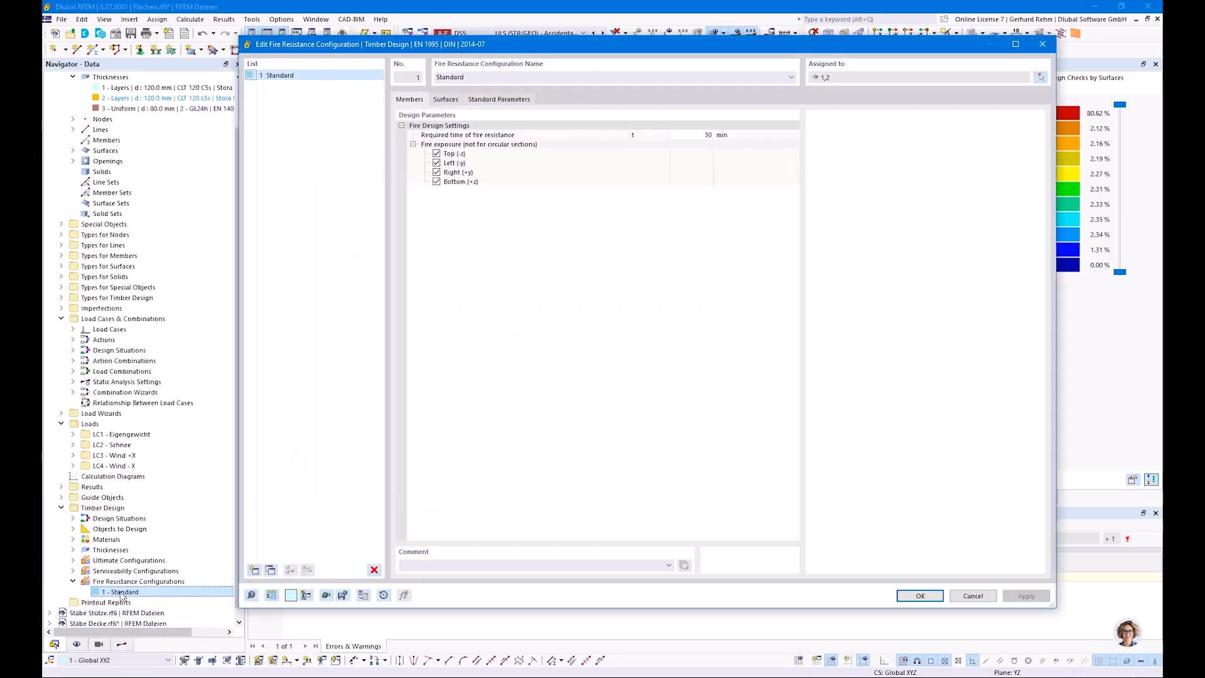
left_click(445, 100)
left_click(698, 293)
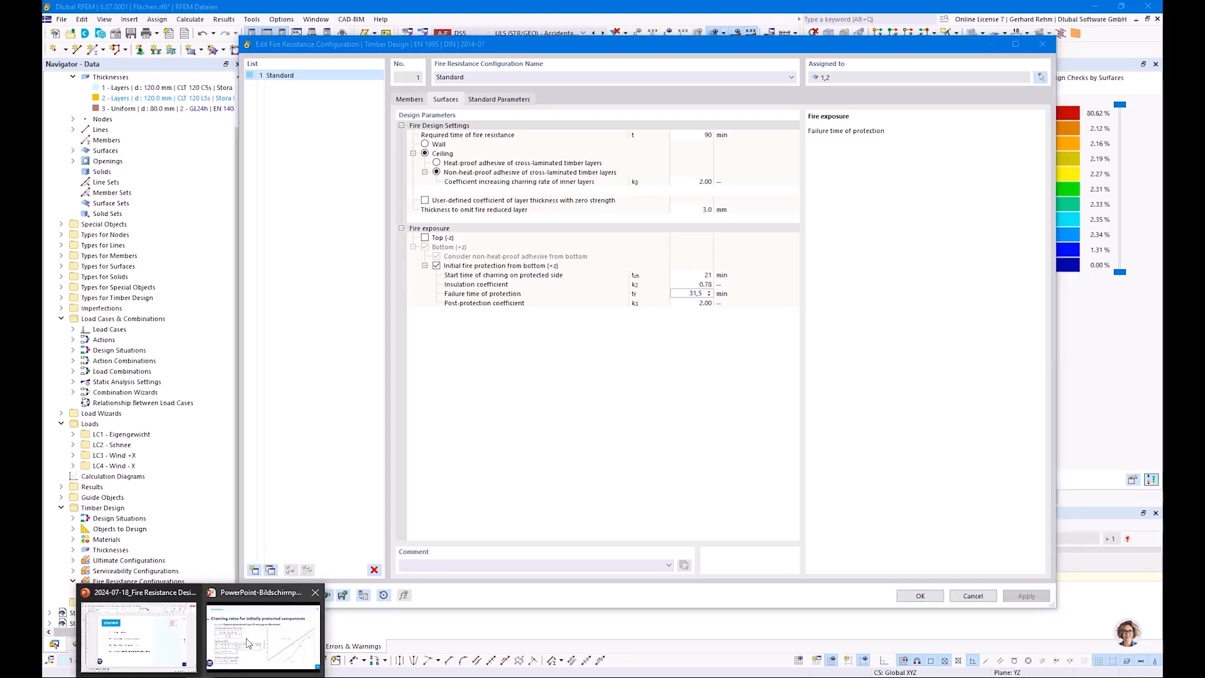
Consult the PowerPoint slides on charring rates for initially protected components, checking the failure time formulas and charring depth equations.
left_click(250, 642)
key("Left")
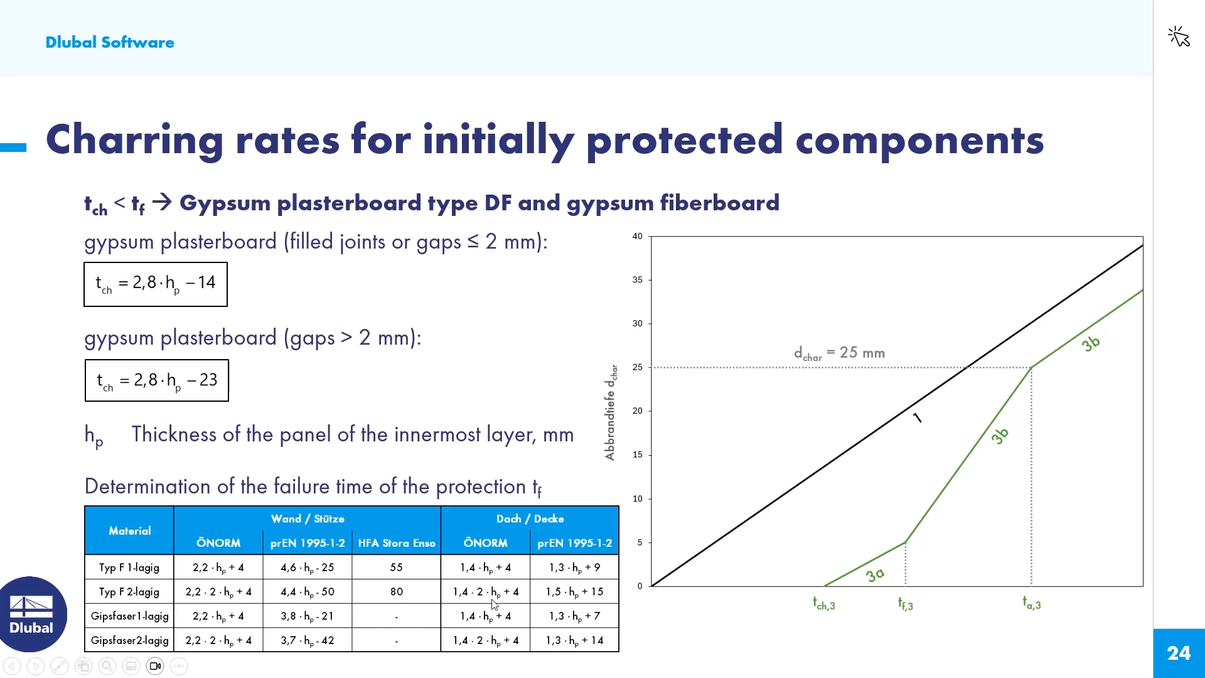
scroll(445, 600, "down", 1)
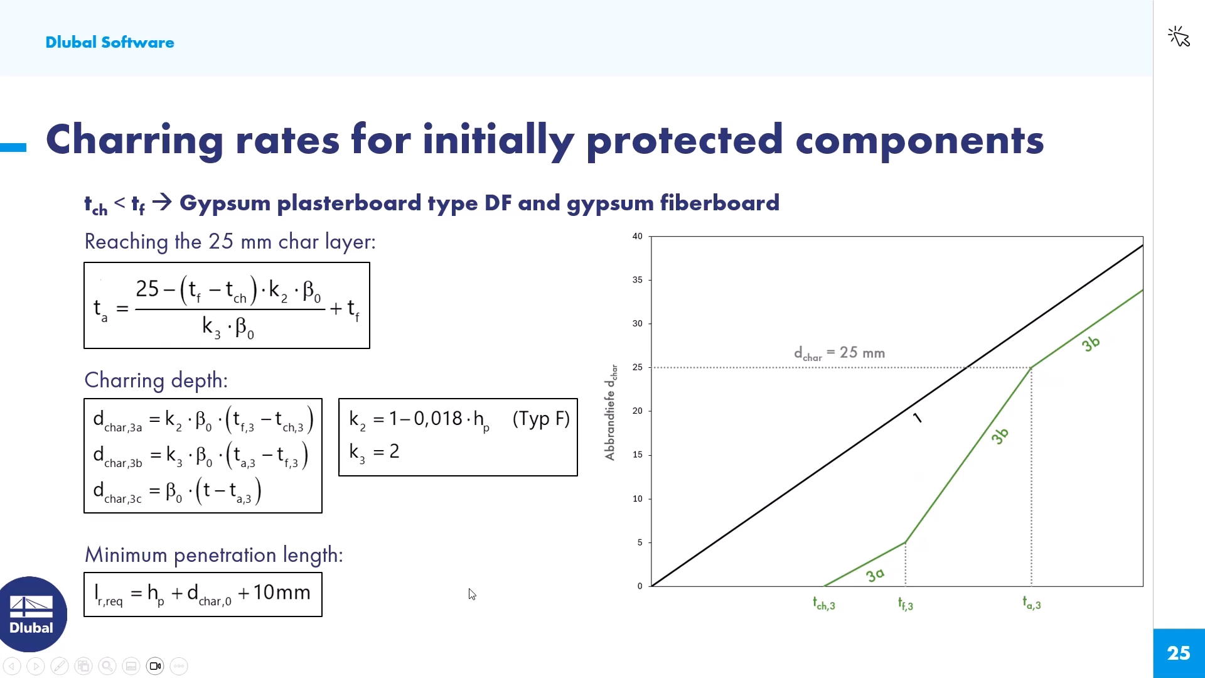
scroll(470, 593, "up", 1)
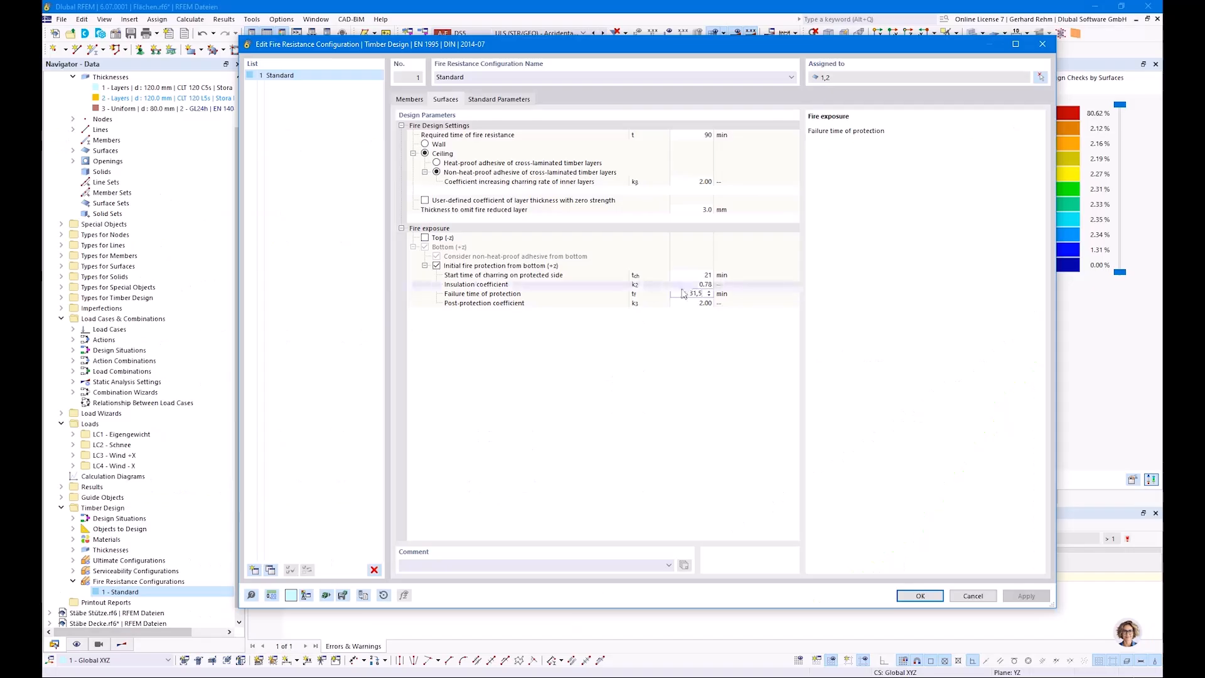
Enter a new failure time for the bottom fire protection, accept the configuration with result deletion, and recalculate the Timber Design.
left_click(691, 294)
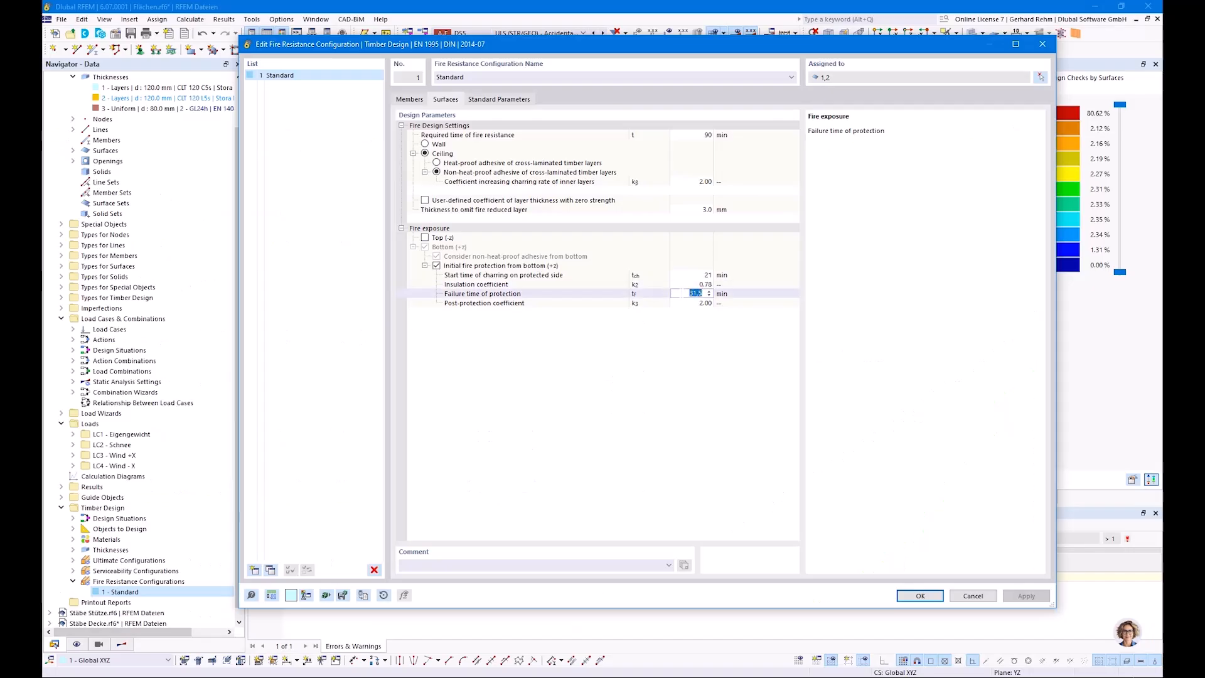
type("3")
key("Return")
left_click(919, 595)
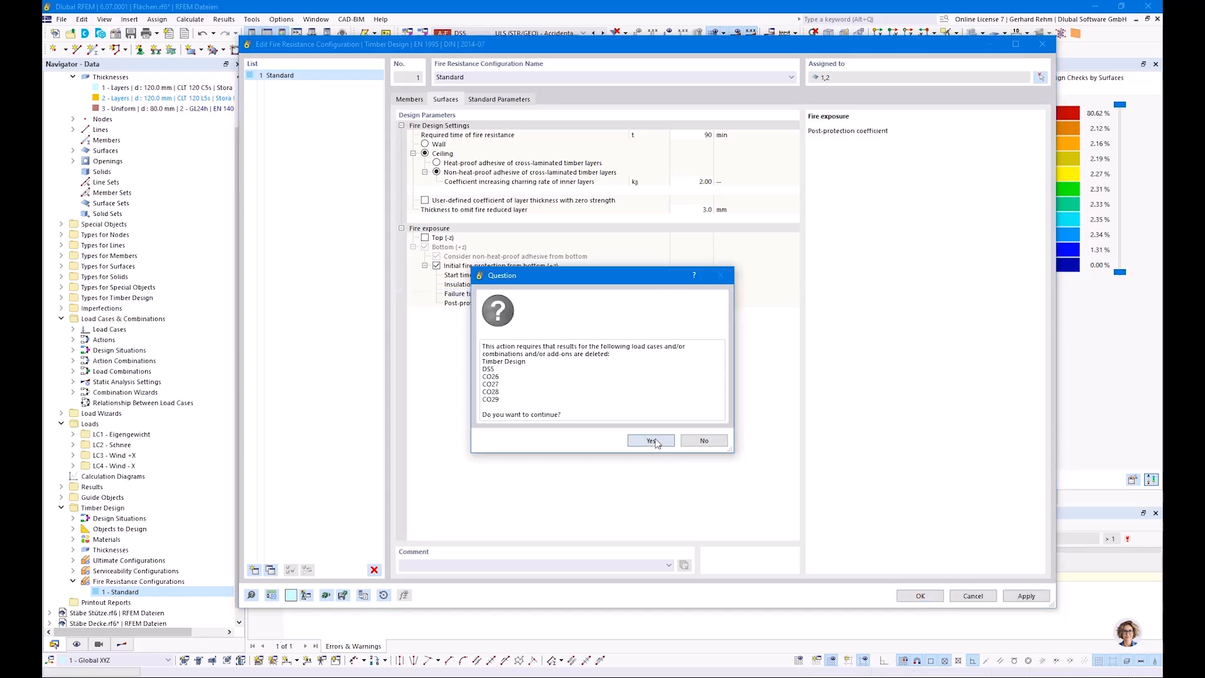
left_click(651, 441)
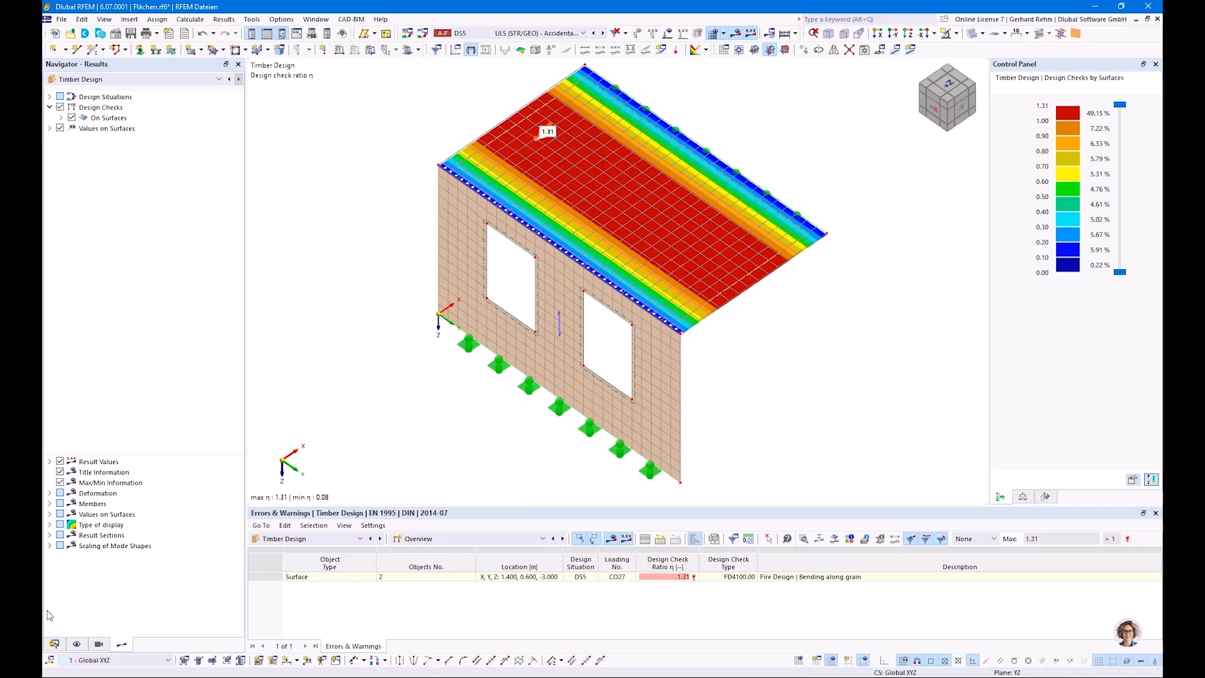
Select the 80 mm uniform GL24h thickness, and switch to the PowerPoint slide on charring rates of CLT with heat-proof adhesive.
left_click(55, 644)
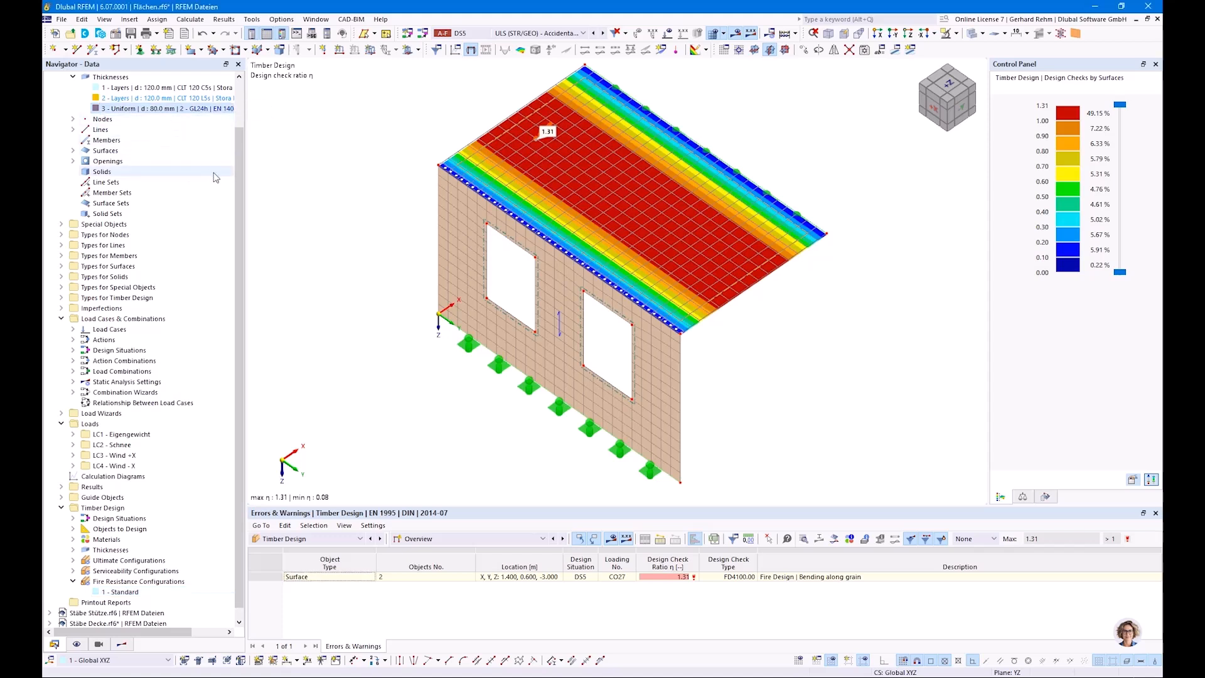
left_click(155, 110)
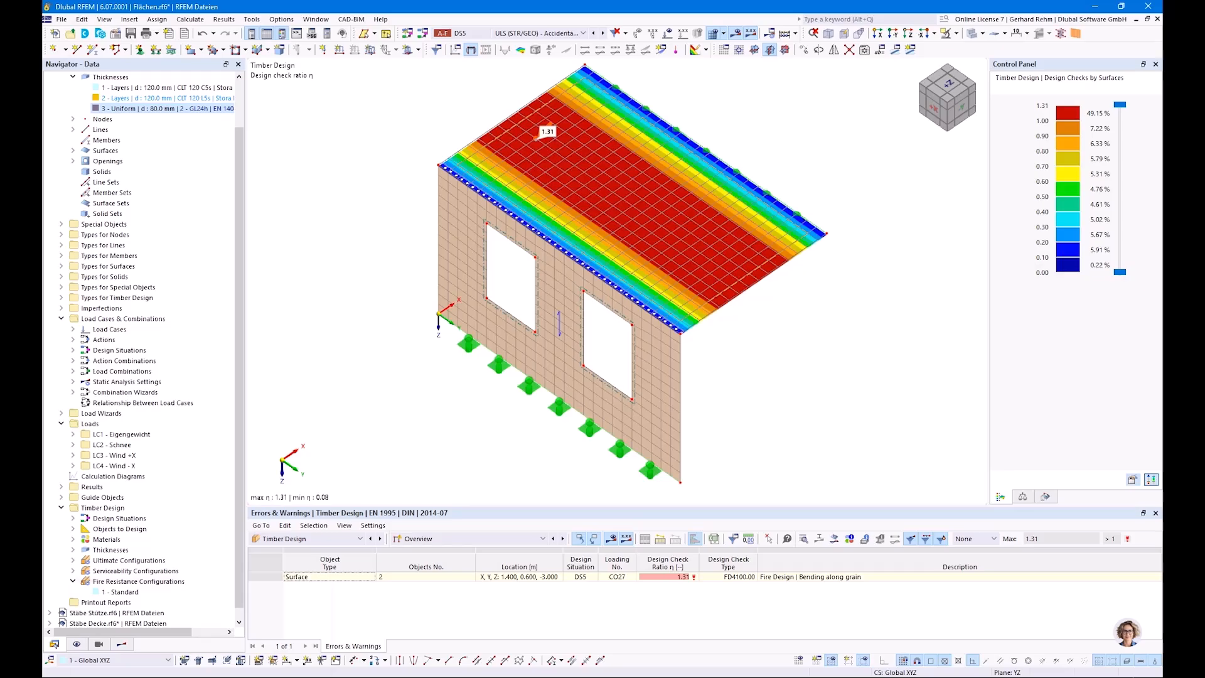
left_click(266, 622)
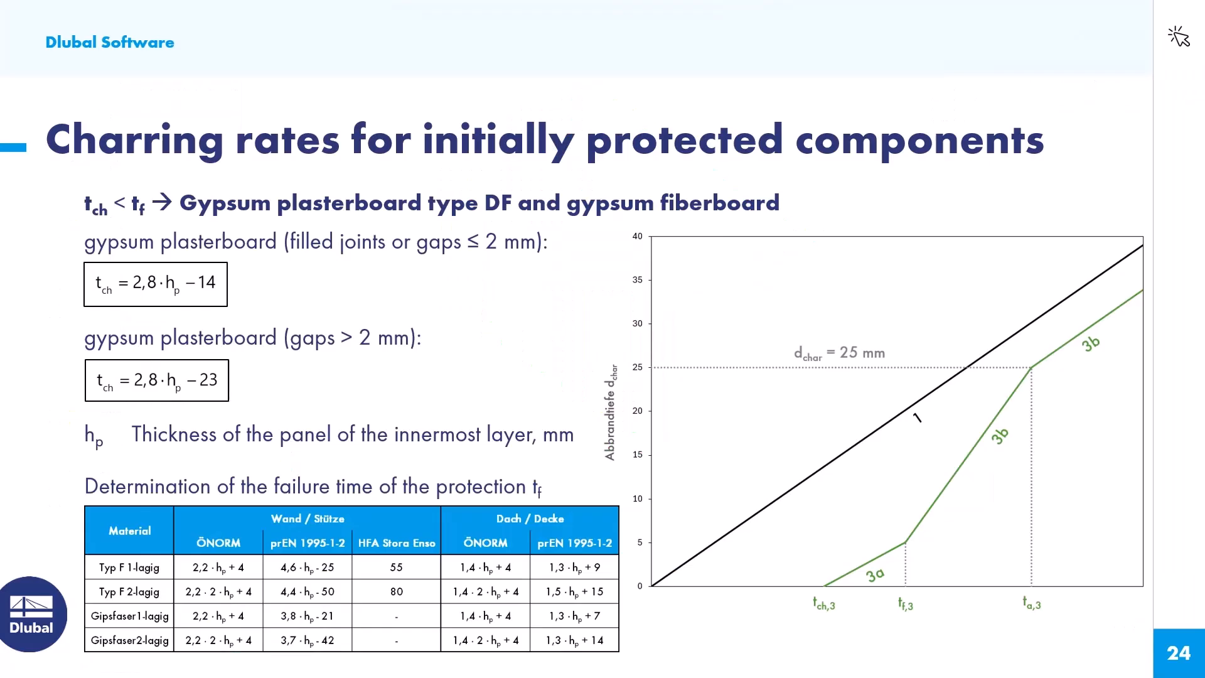
left_click(424, 389)
left_click(424, 389)
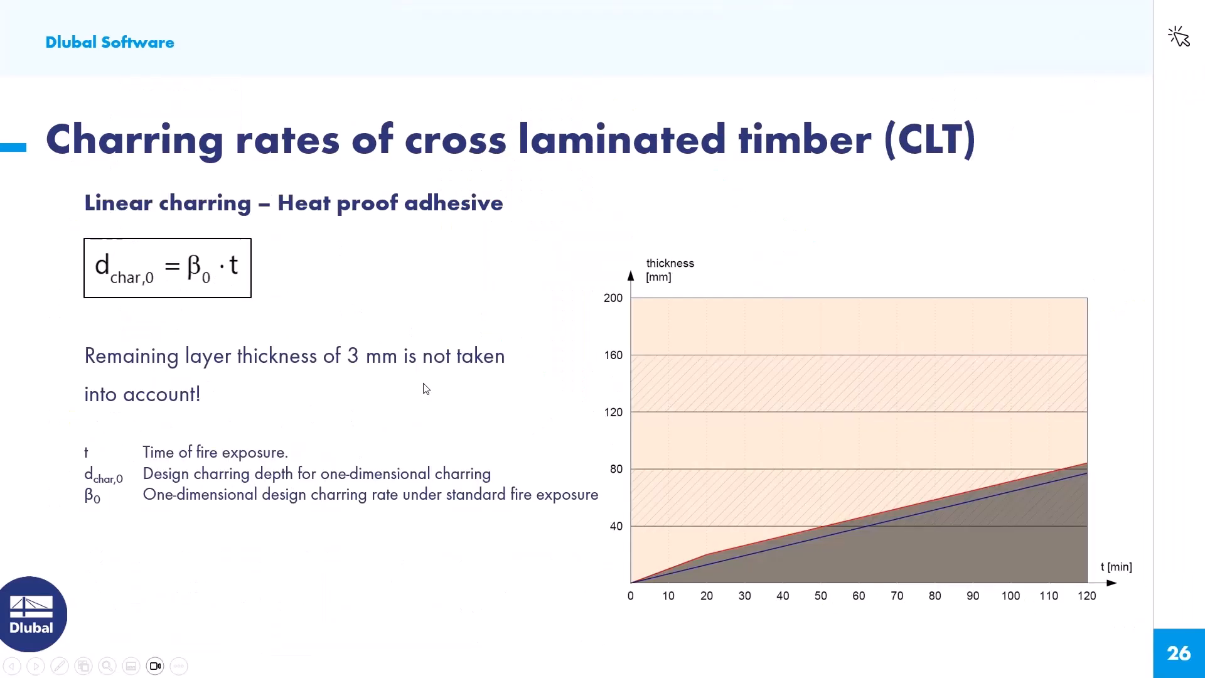